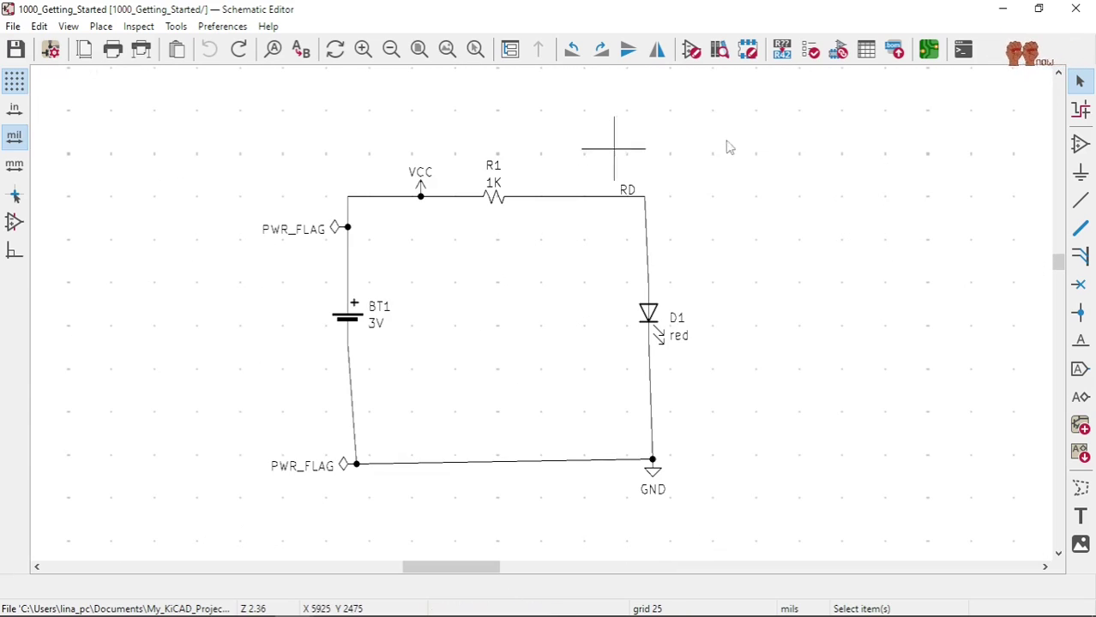
- Pick the MountingHole_Pad symbol from the Mechanical library by filtering the chooser for 'mou'
left_click(1079, 145)
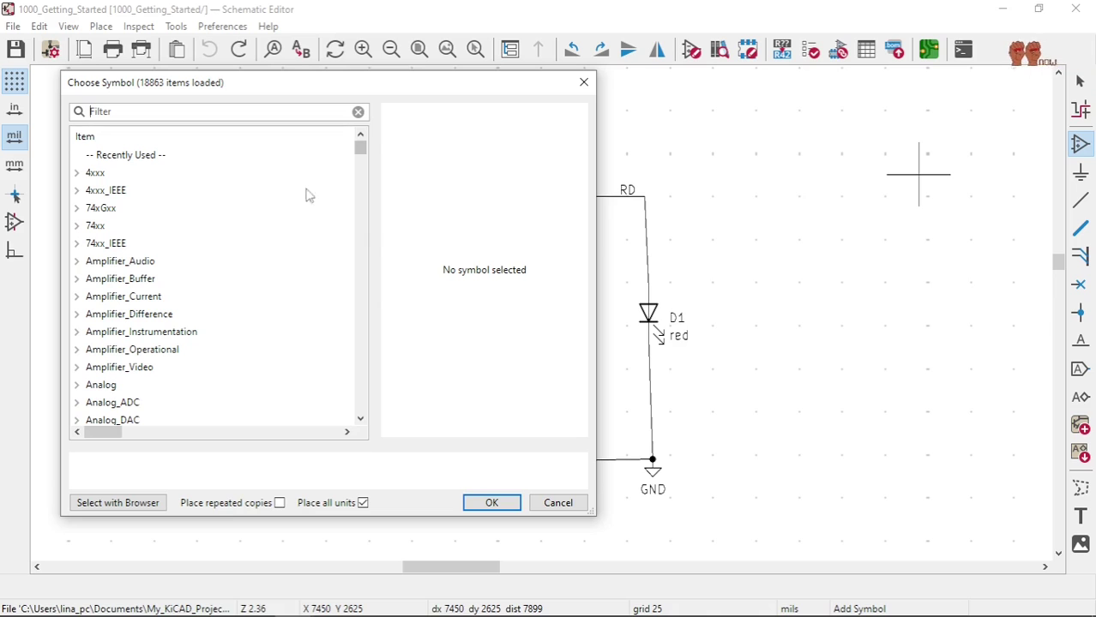
left_click_drag(361, 153, 352, 296)
left_click(179, 112)
type("mou")
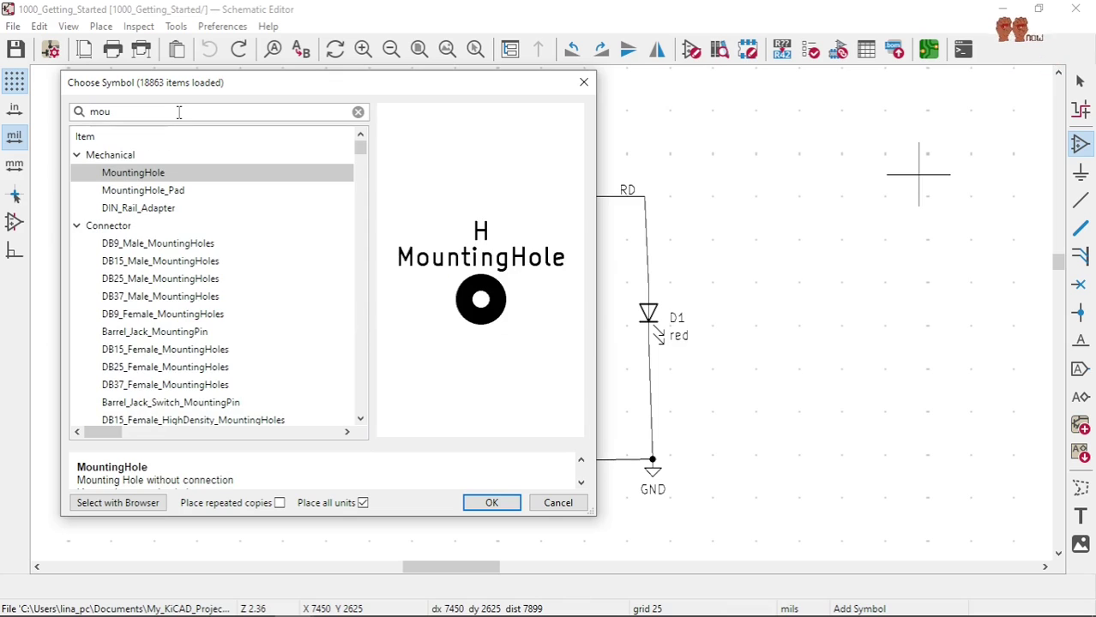
left_click(156, 192)
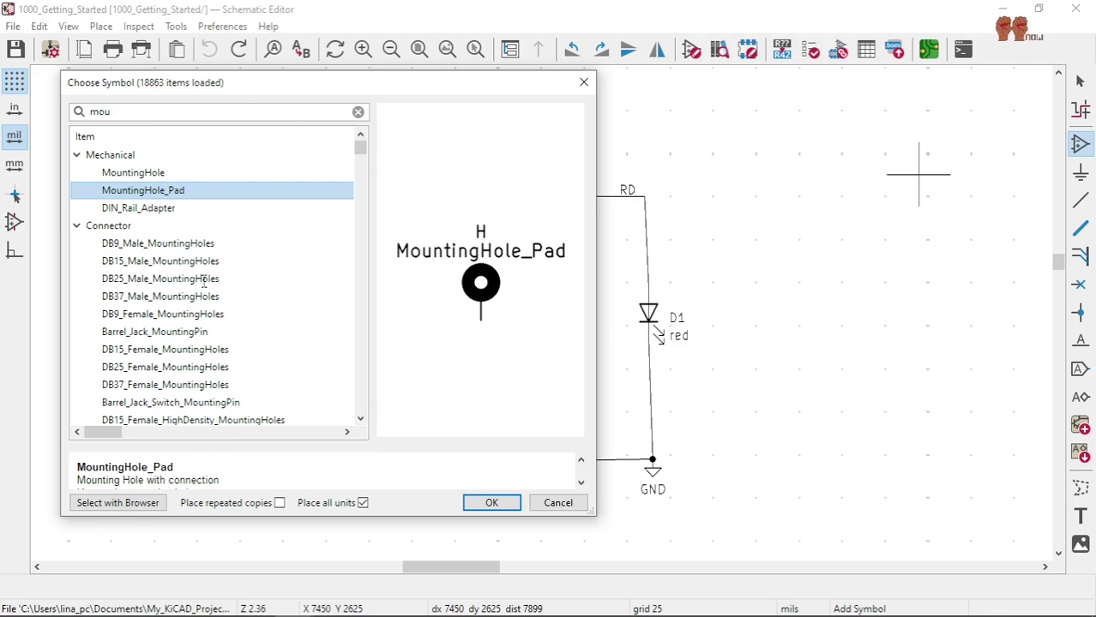
left_click(493, 504)
- Rotate the mounting hole symbol and place it below the circuit
scroll(151, 482, "down", 3)
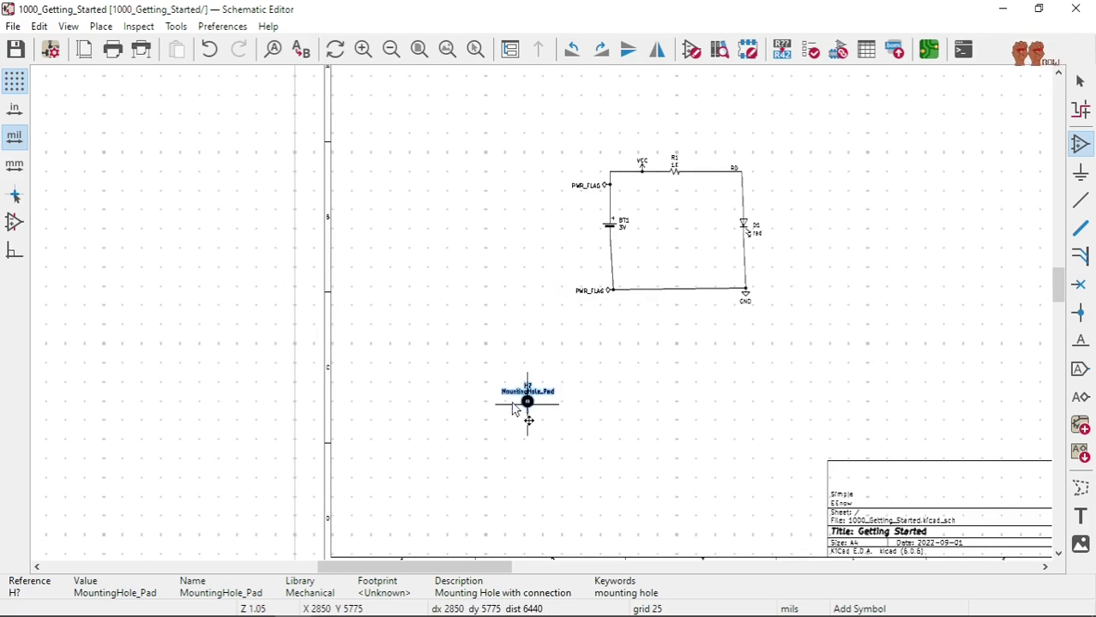
scroll(470, 435, "up", 3)
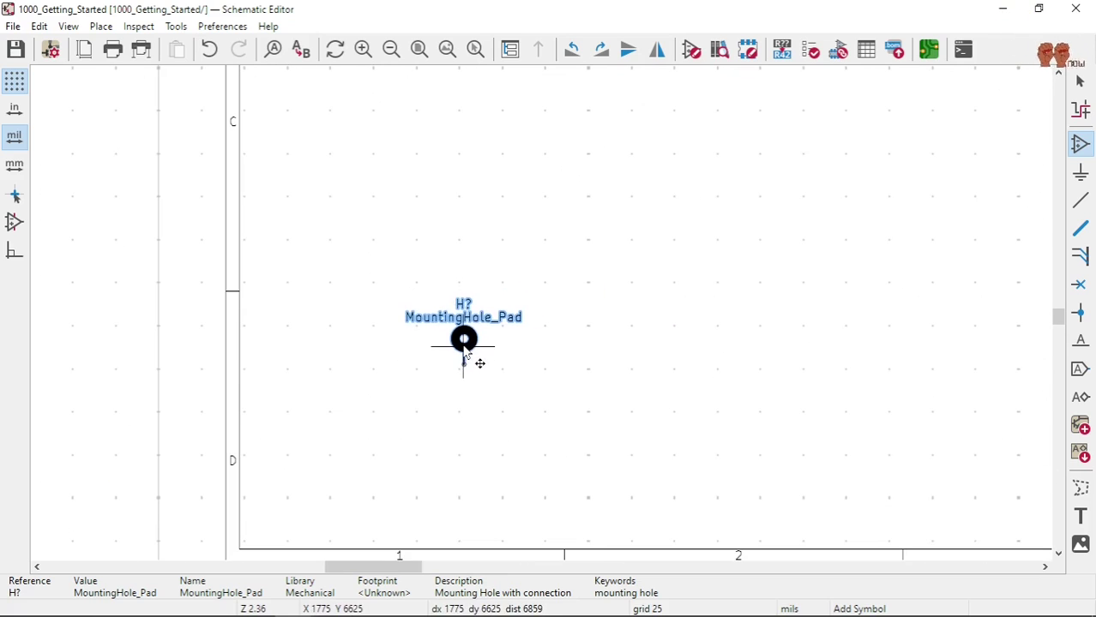
key("r")
left_click(501, 343)
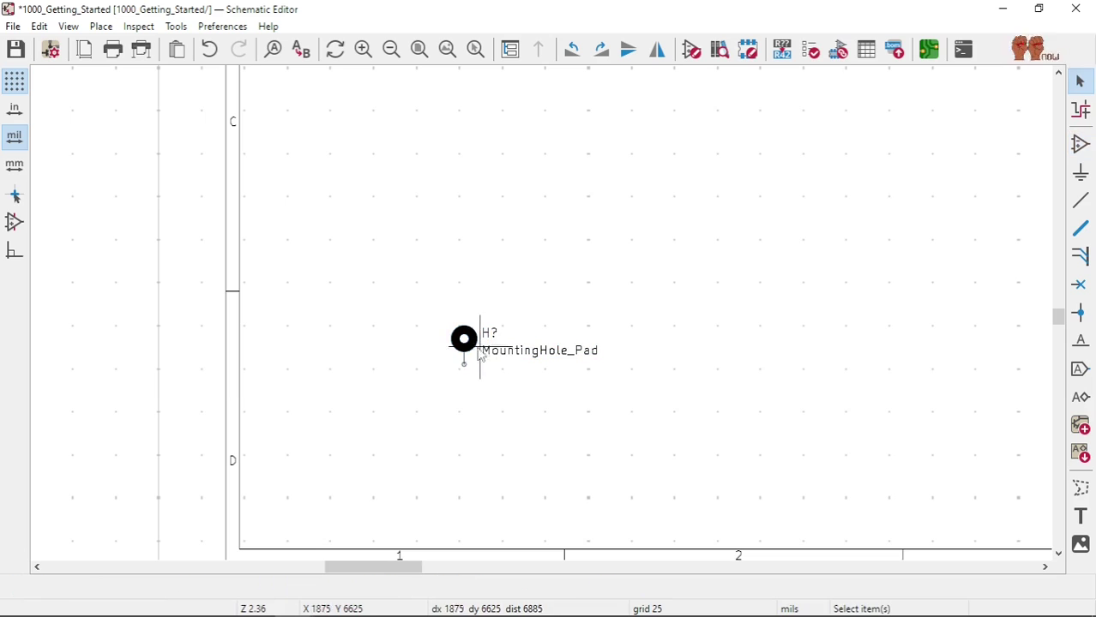
- Change the mounting hole's Value to MH1
double_click(465, 337)
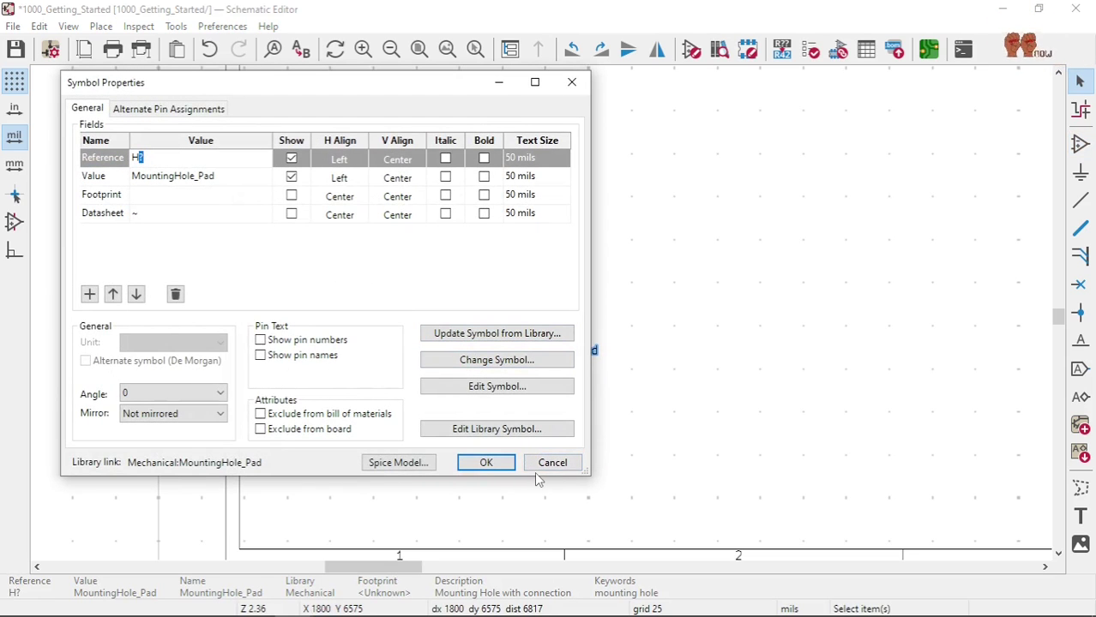
key("Return")
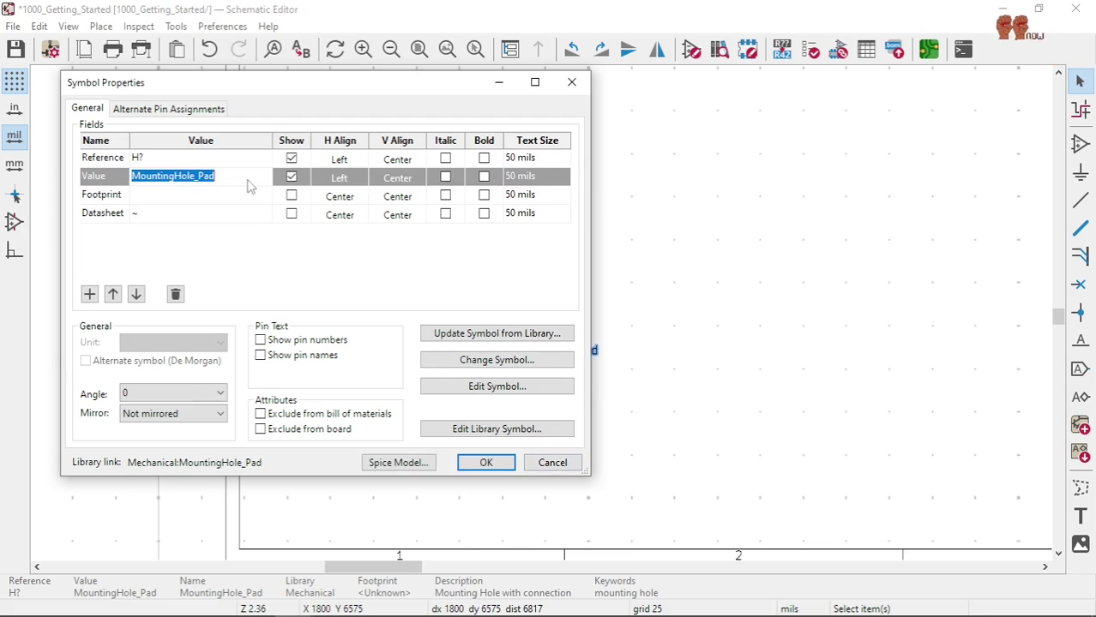
type("MH1")
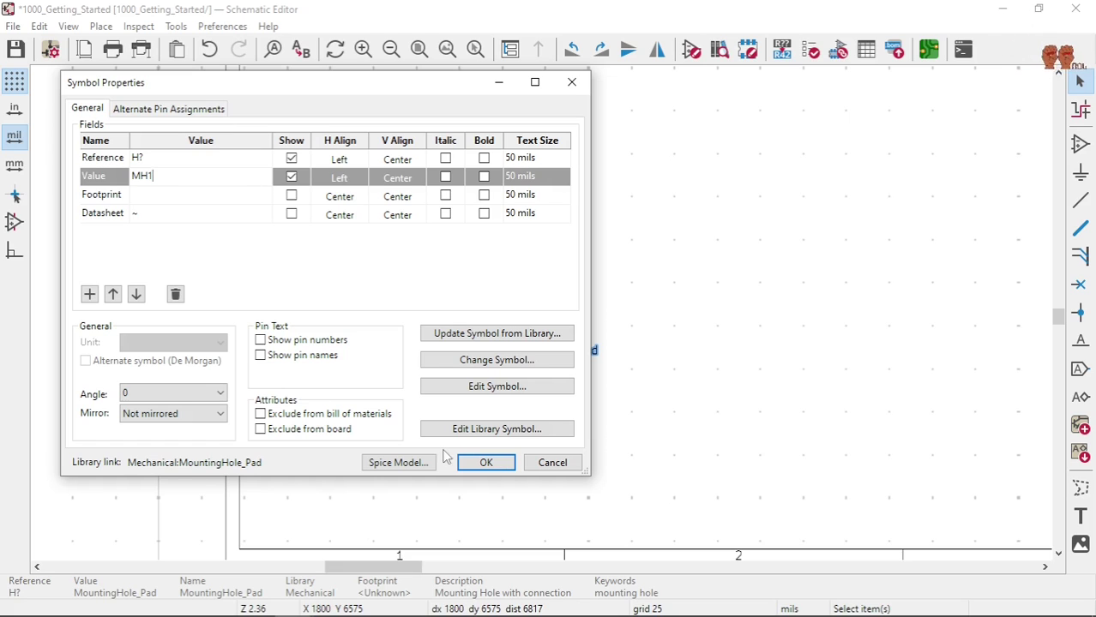
left_click(481, 463)
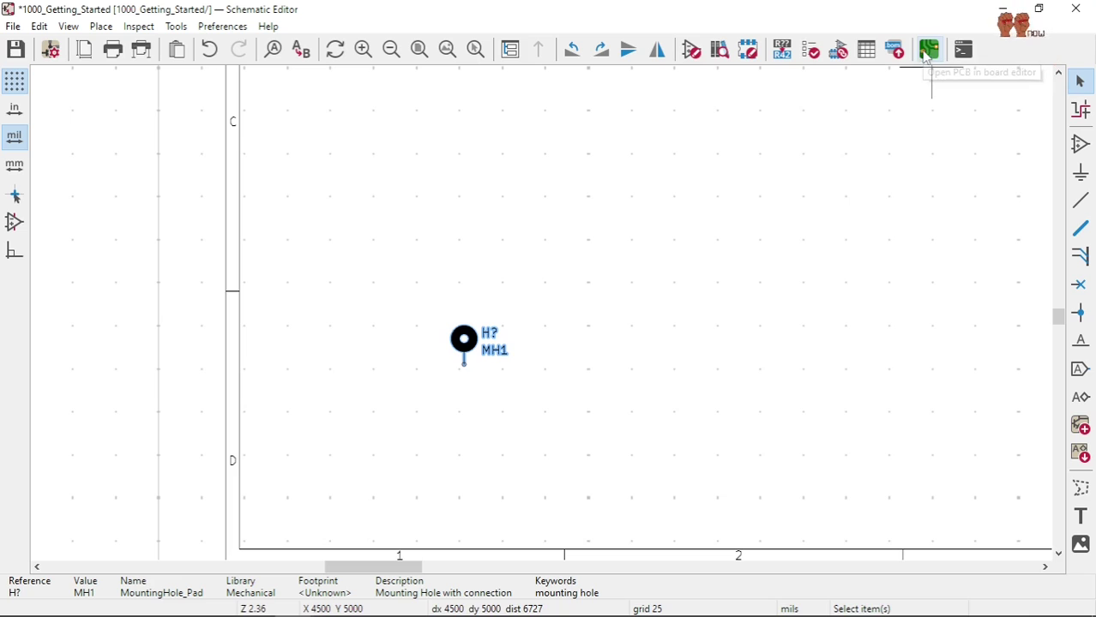
- Copy the GND symbol under the mounting hole's pin, then select the MH1 hole
scroll(1035, 171, "down", 1)
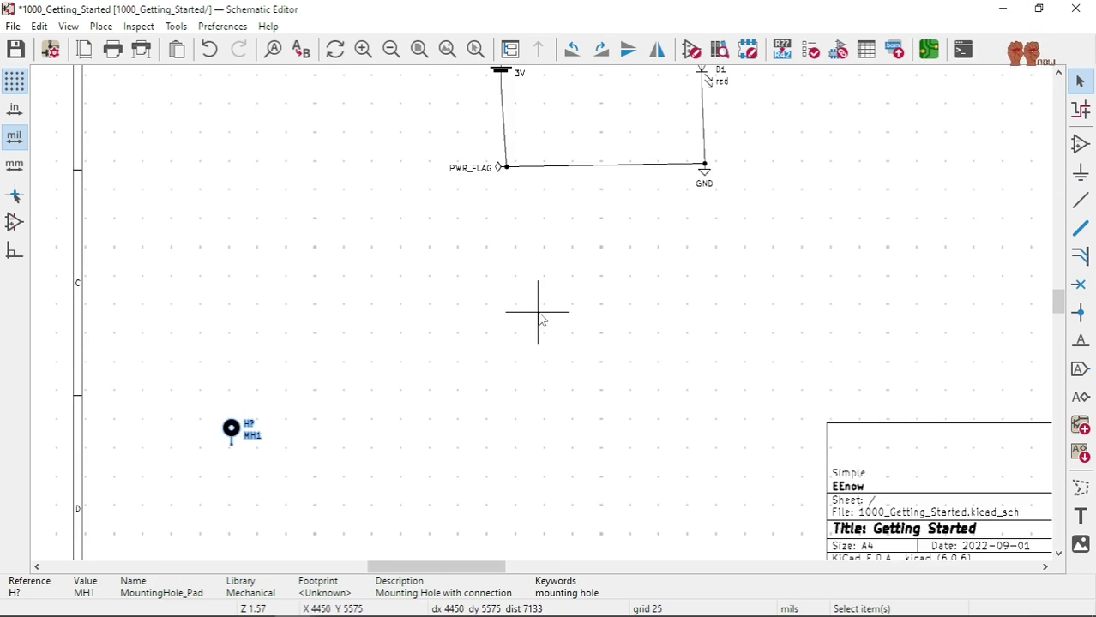
left_click(704, 183)
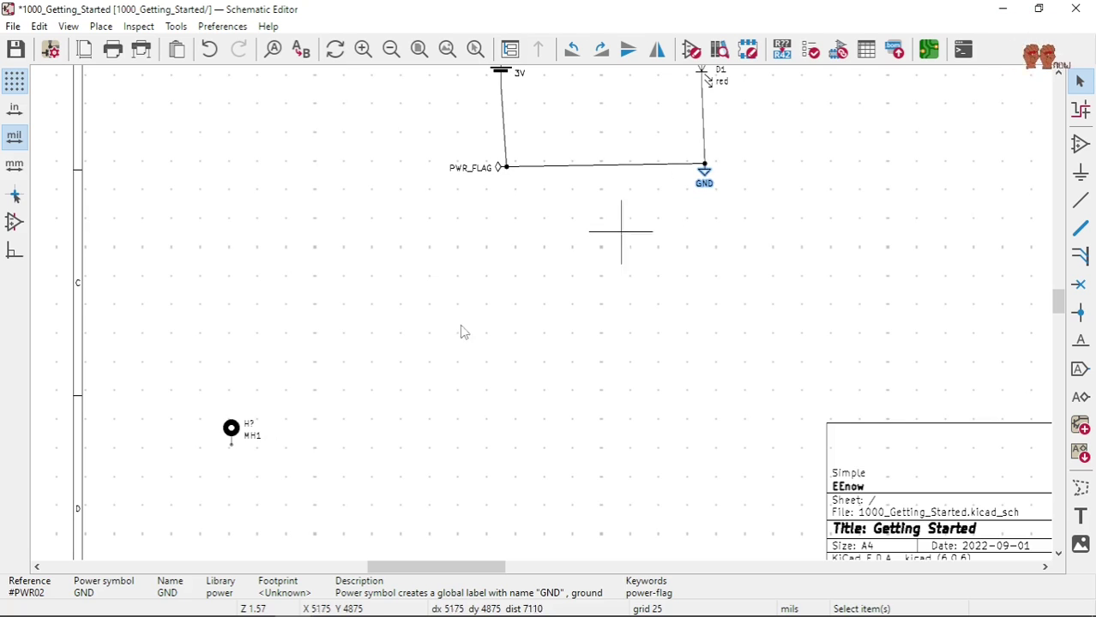
key("m")
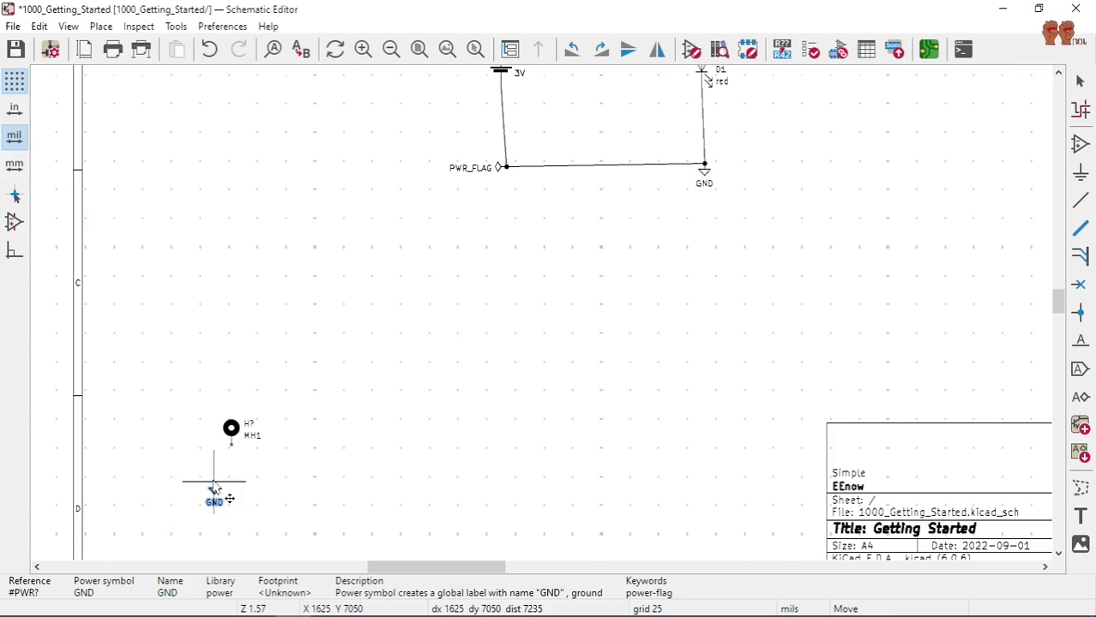
scroll(215, 490, "up", 8)
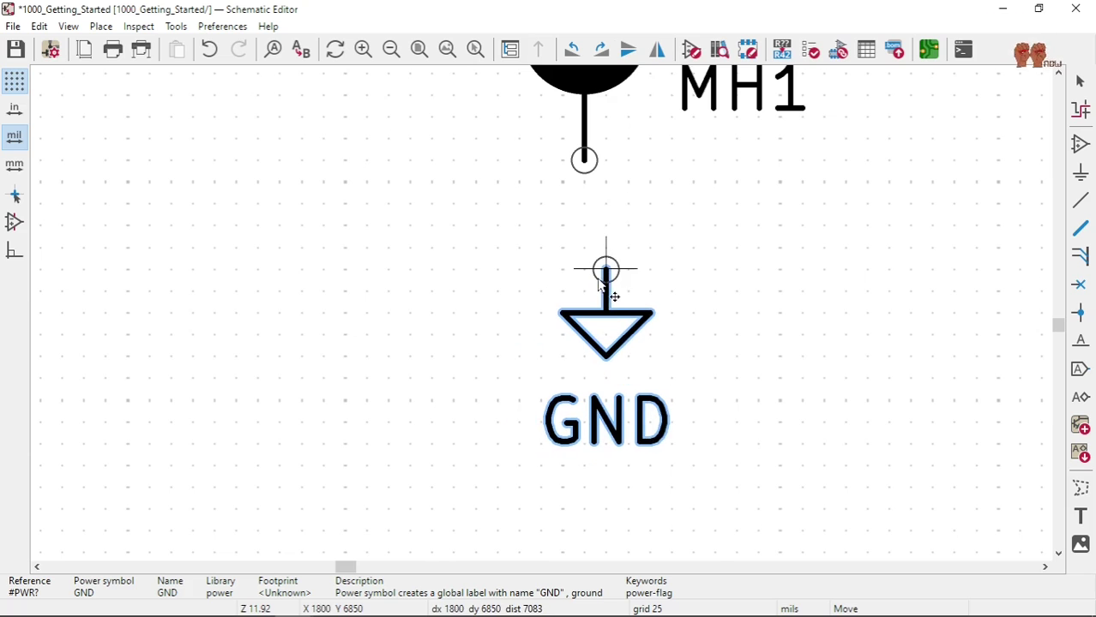
left_click(584, 273)
scroll(652, 214, "down", 5)
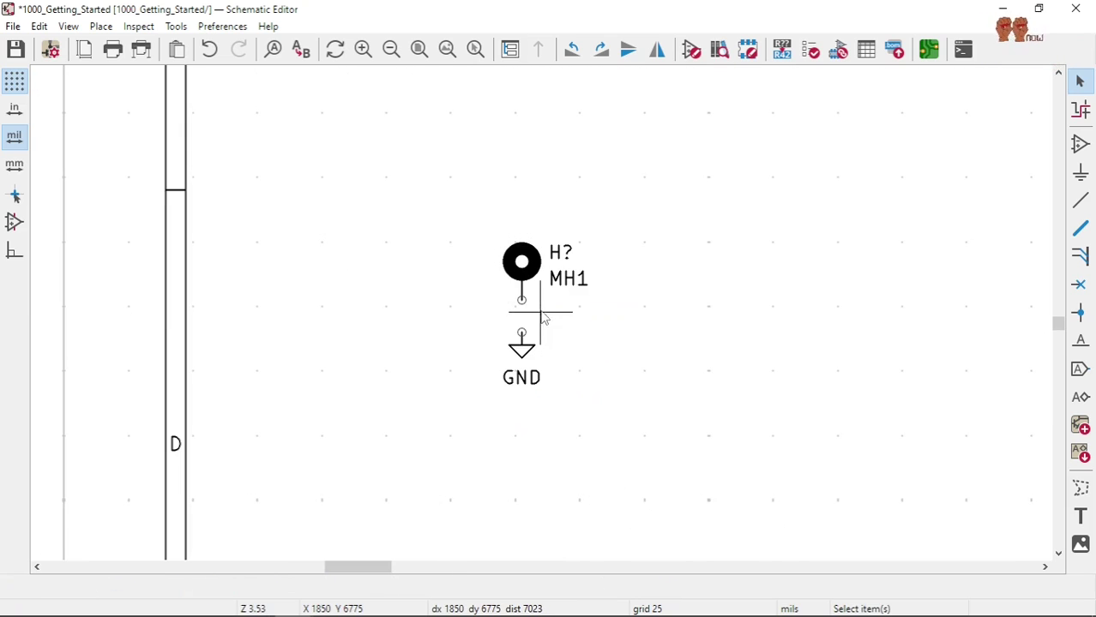
left_click(530, 268)
- Assign MH1 the MountingHole_2.2mm_M2_Pad_Via footprint from the MountingHole library
double_click(529, 268)
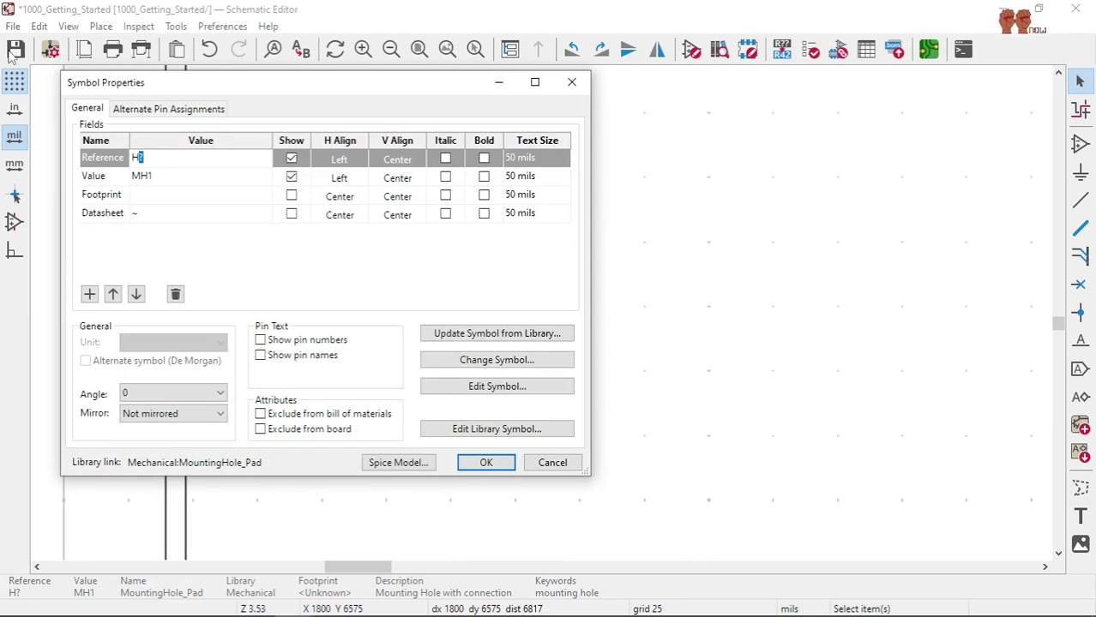
left_click(142, 197)
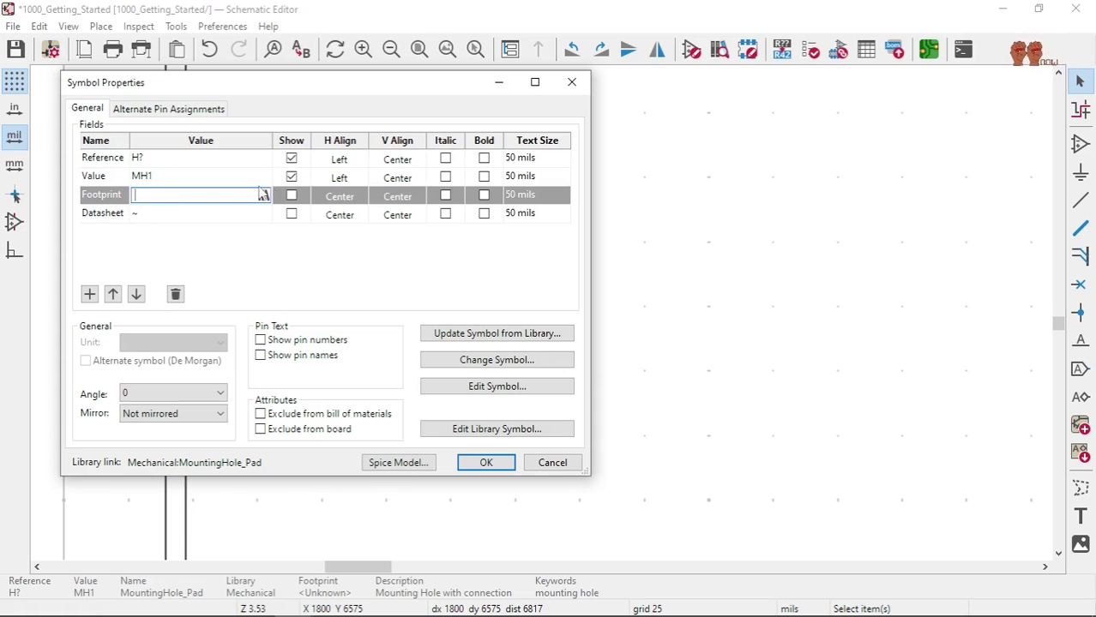
left_click(263, 197)
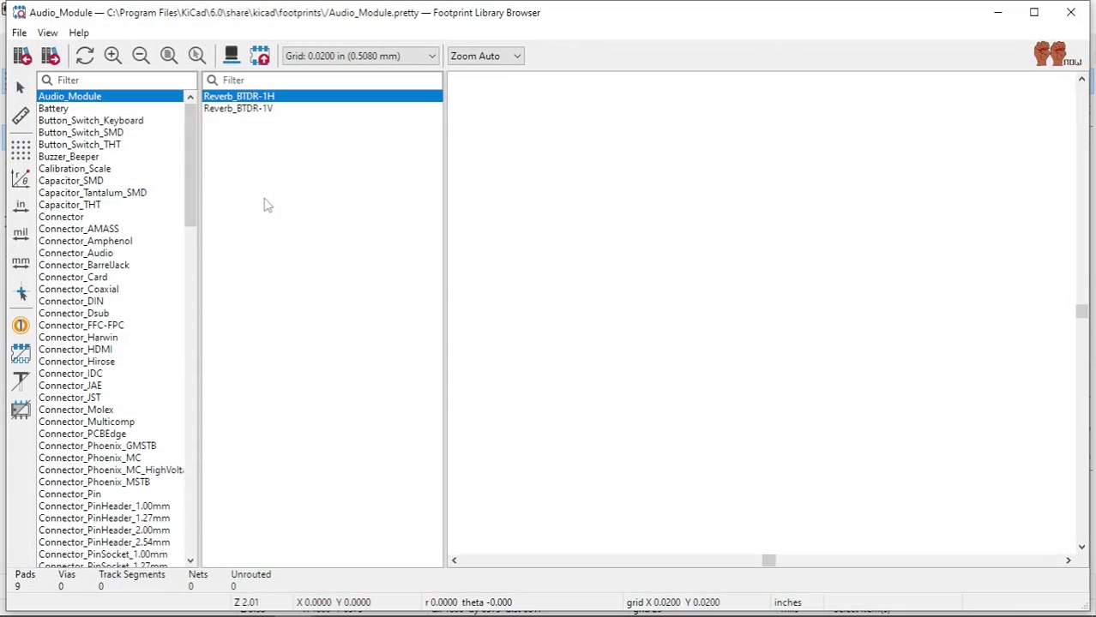
left_click_drag(189, 158, 172, 353)
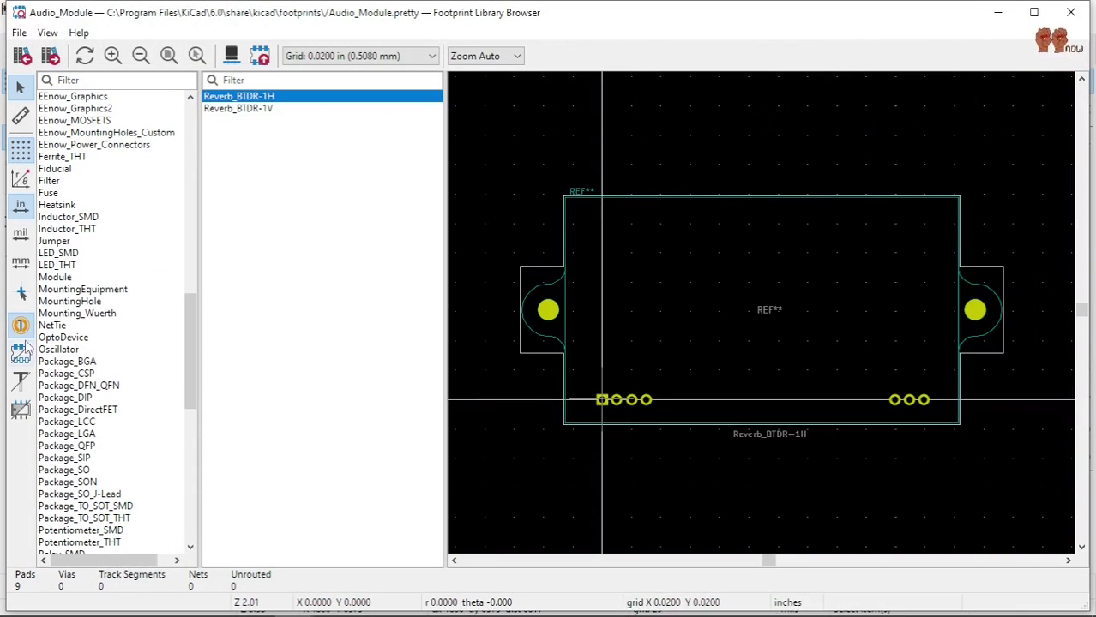
left_click(69, 303)
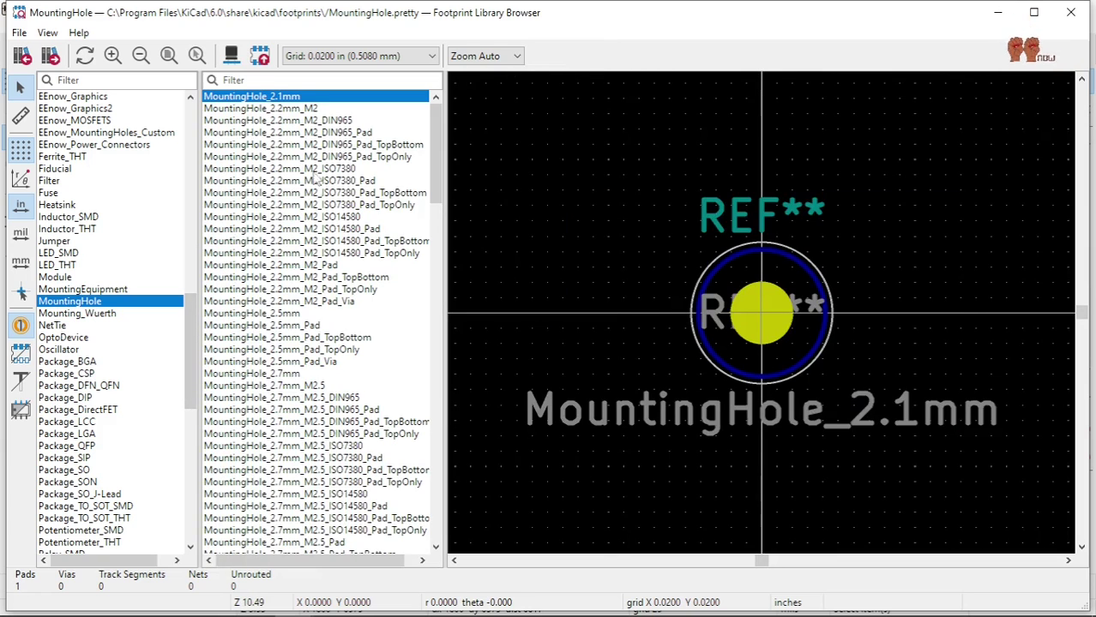
left_click(331, 302)
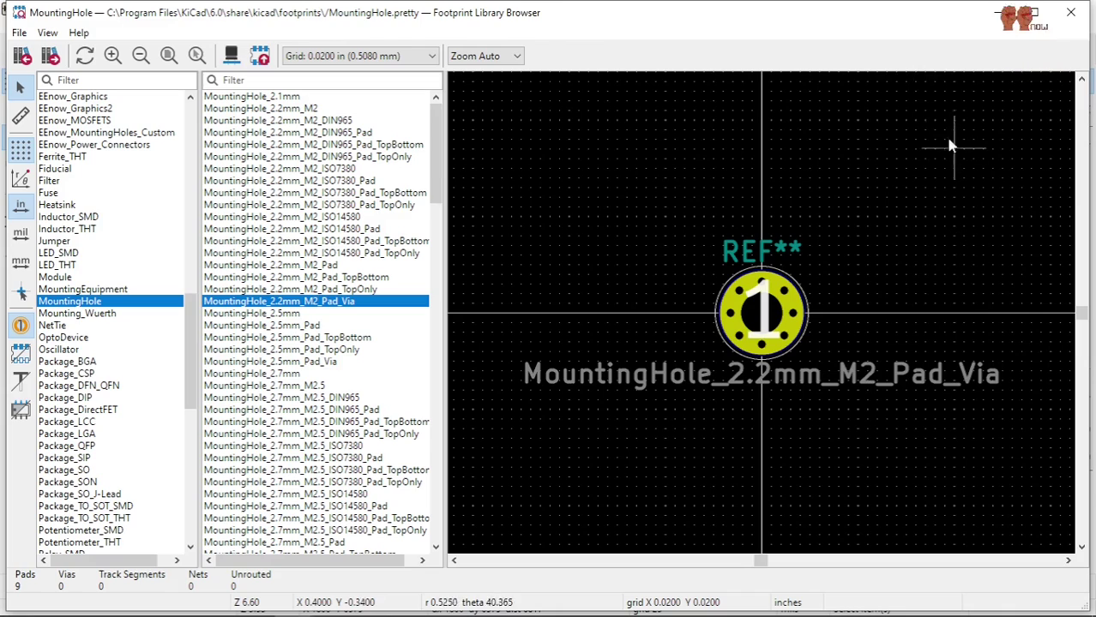
left_click(1034, 12)
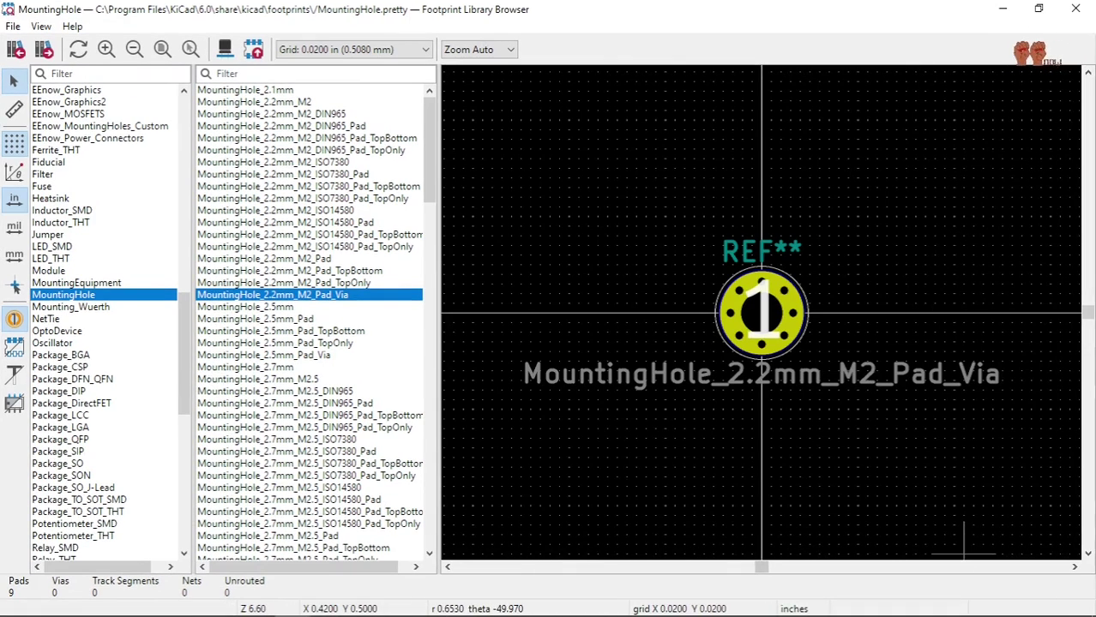
double_click(278, 296)
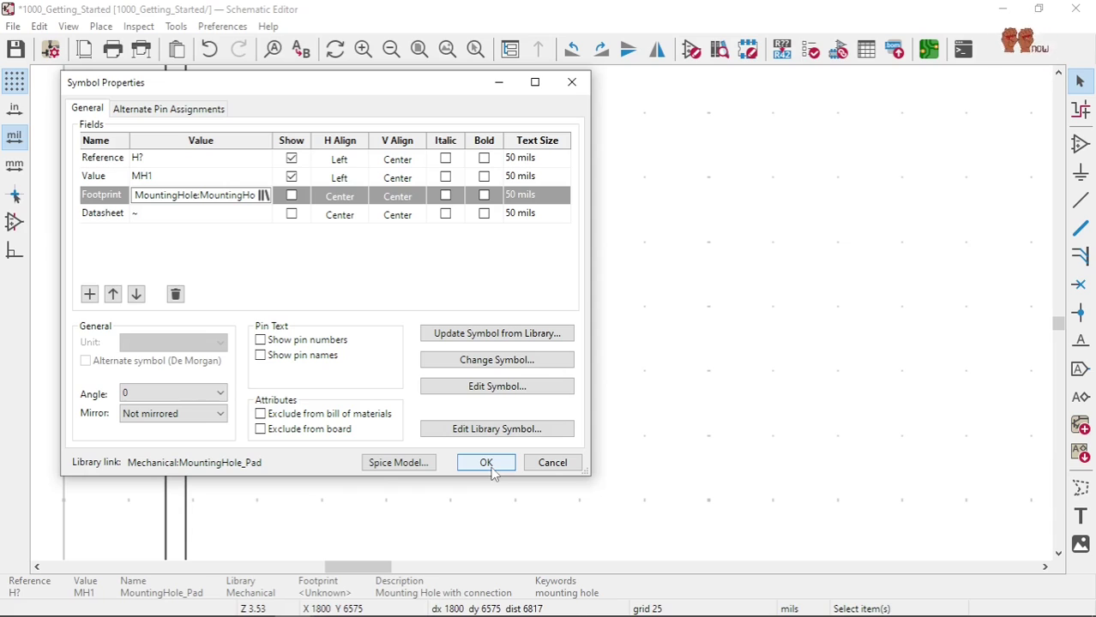
- Change the hole's Value from MH1 to MH and confirm the properties
left_click(165, 181)
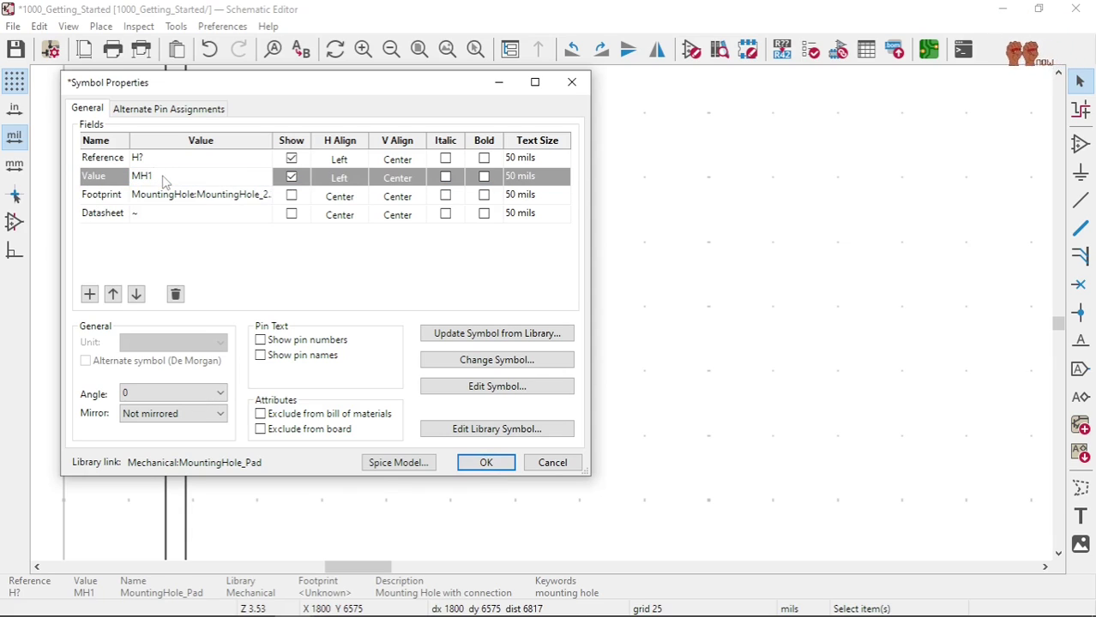
key("BackSpace")
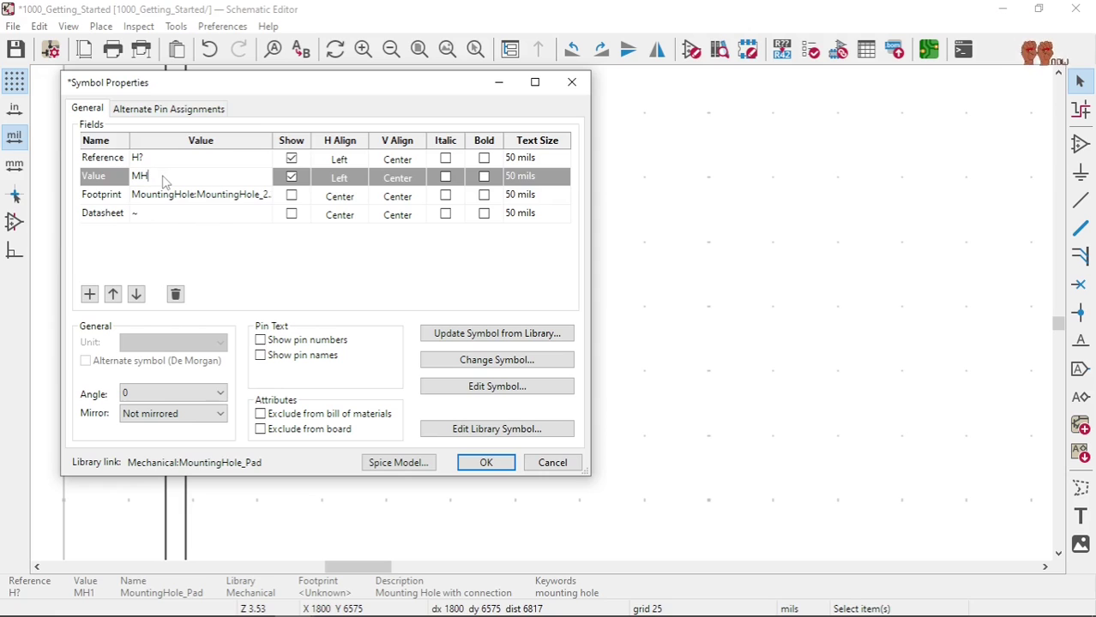
left_click(485, 464)
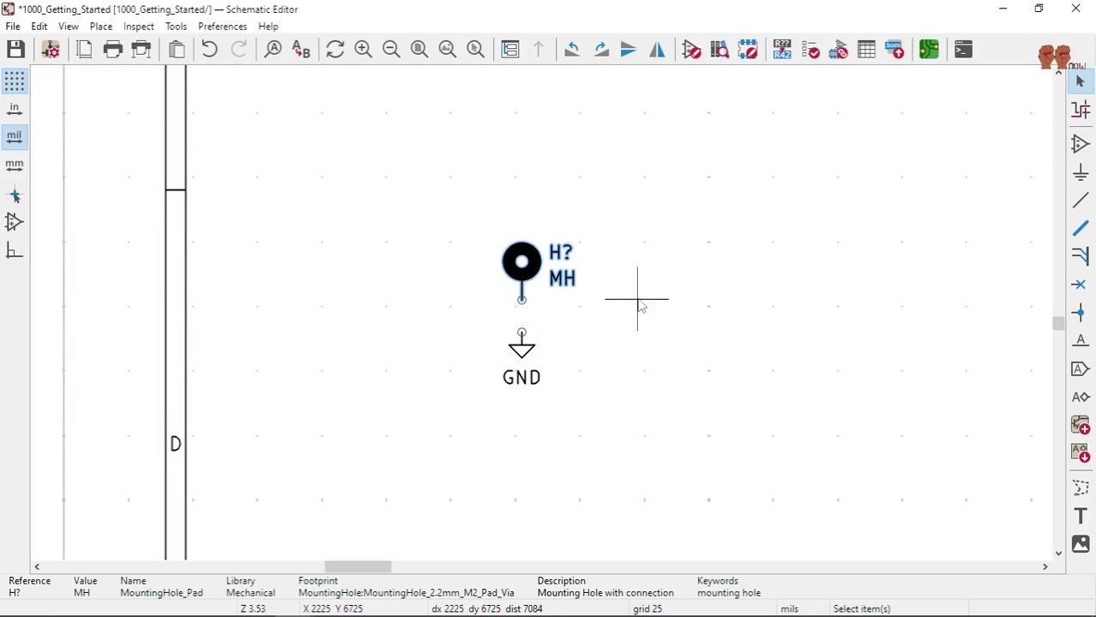
- Paste copies of the mounting hole to form a row of four above GND
scroll(540, 318, "down", 2)
scroll(540, 318, "up", 2)
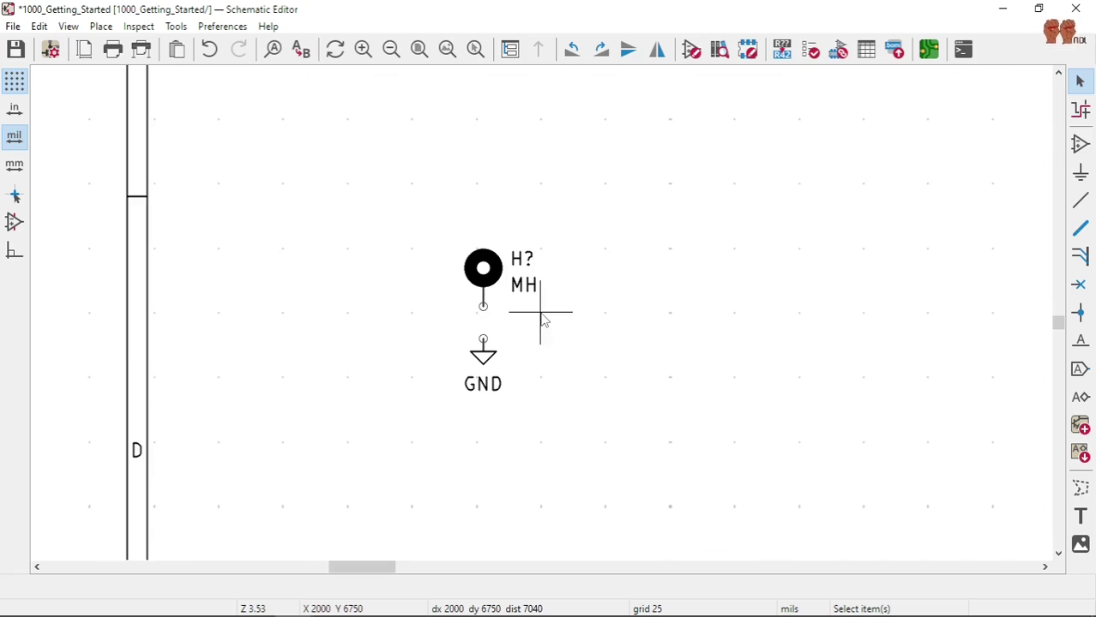
left_click(497, 282)
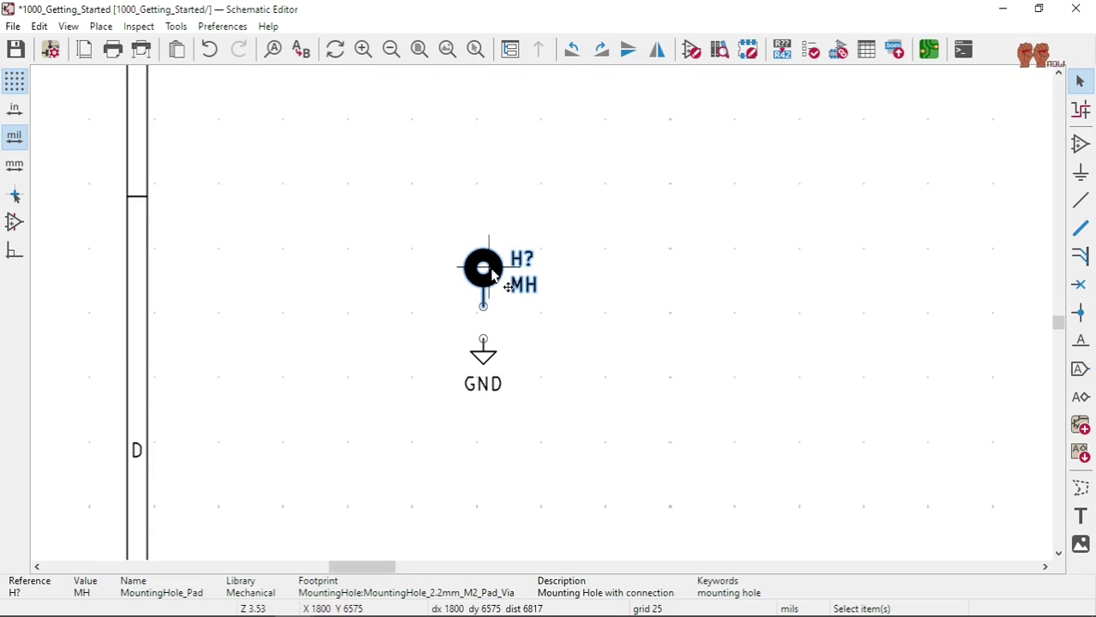
left_click(575, 288)
key("ctrl+v")
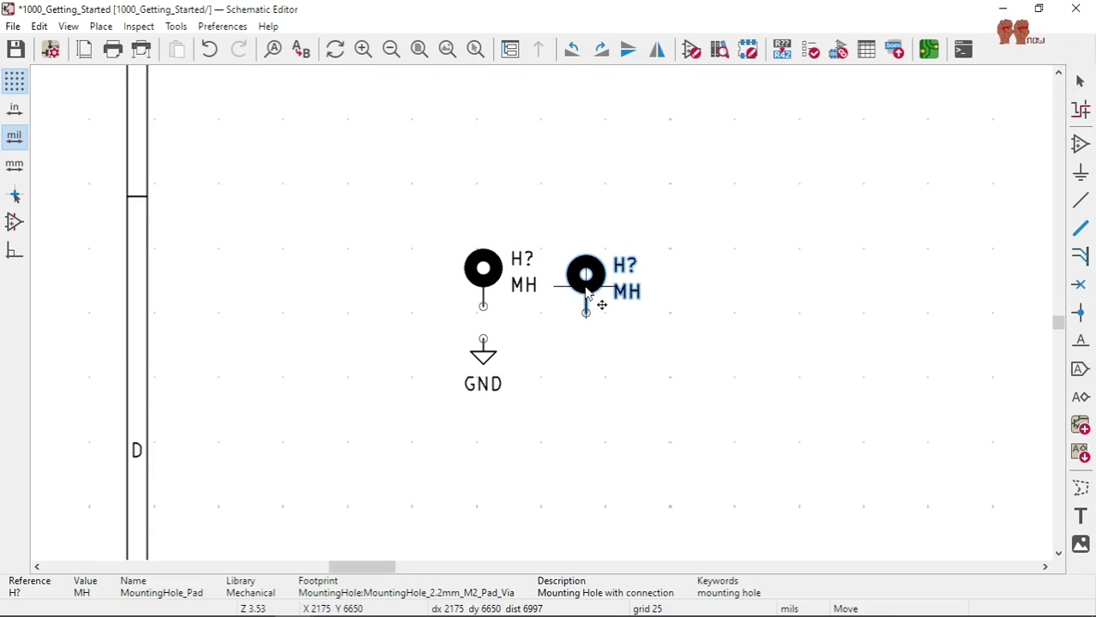
left_click(580, 287)
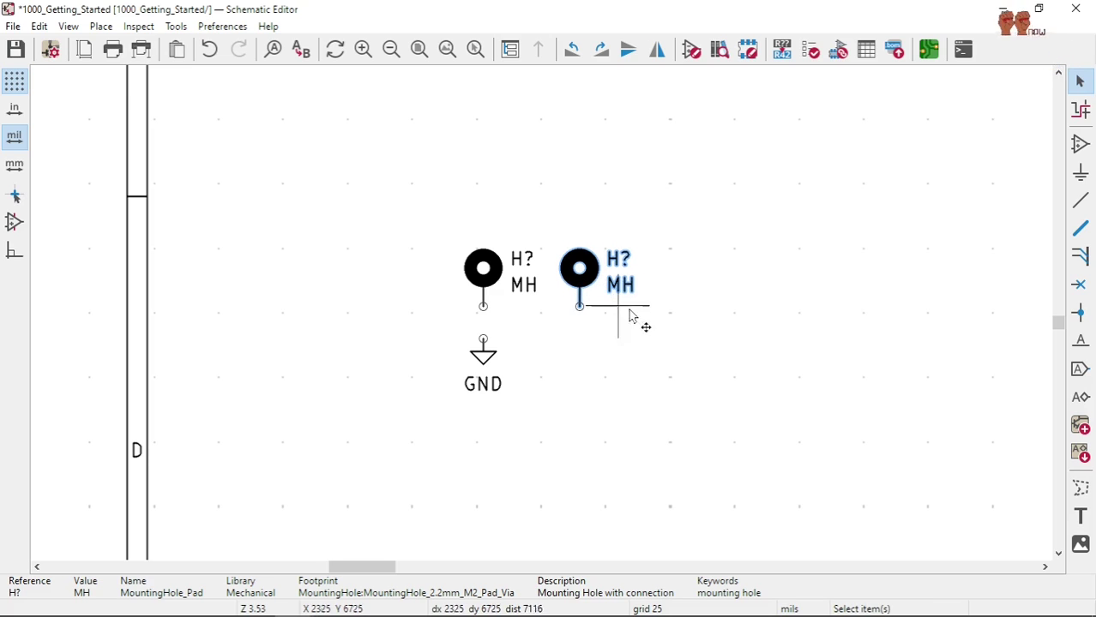
key("ctrl+v")
key("ctrl+v")
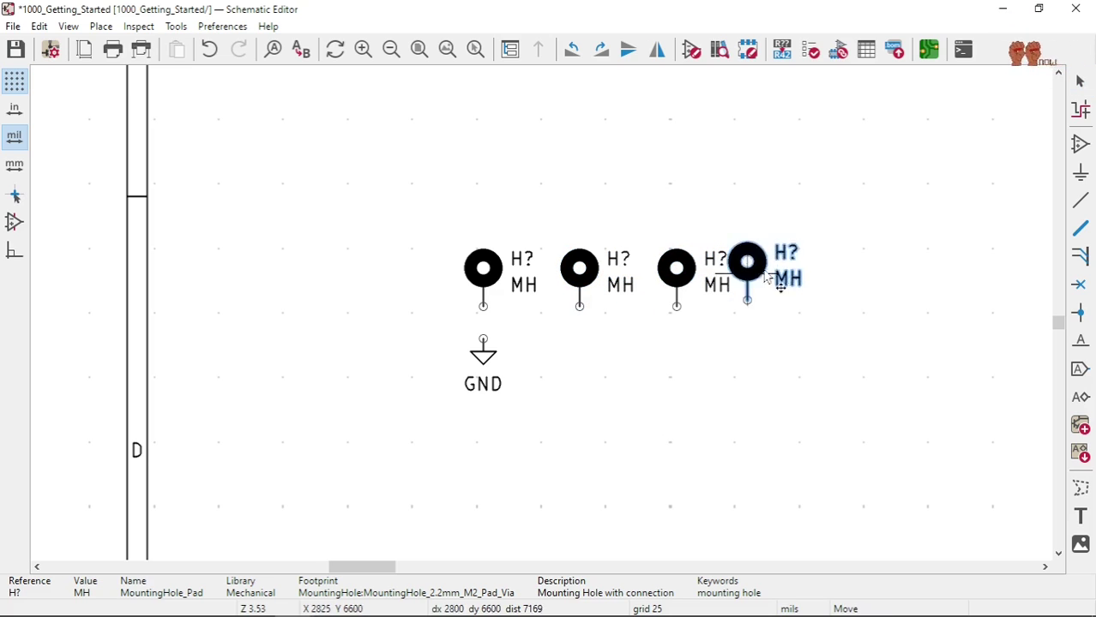
left_click(778, 287)
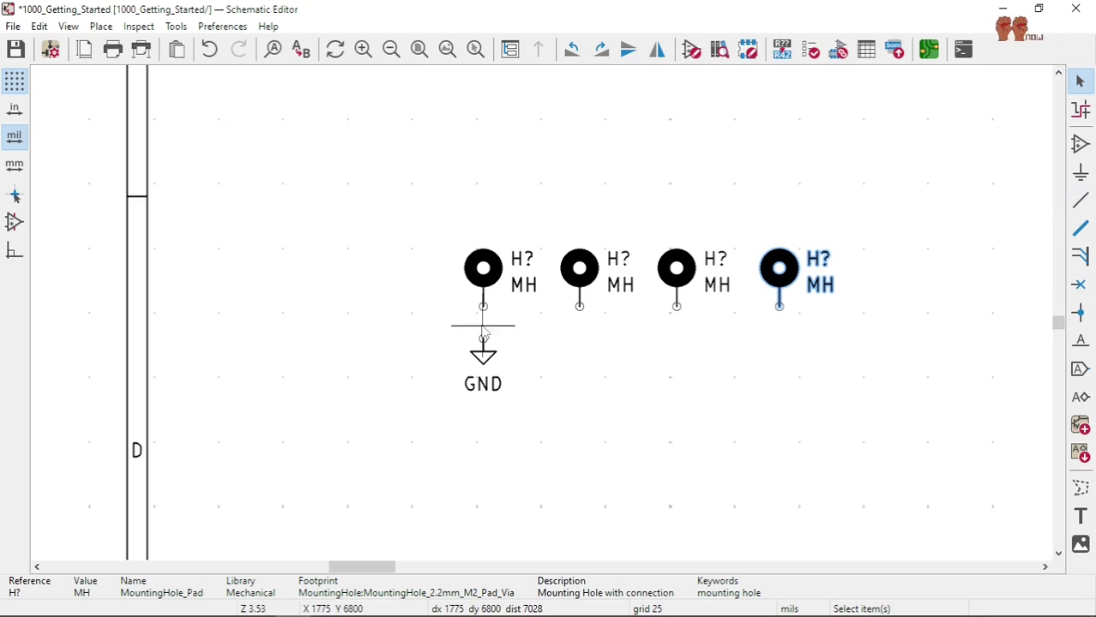
- Wire the first mounting hole's pin down to the GND symbol
key("w")
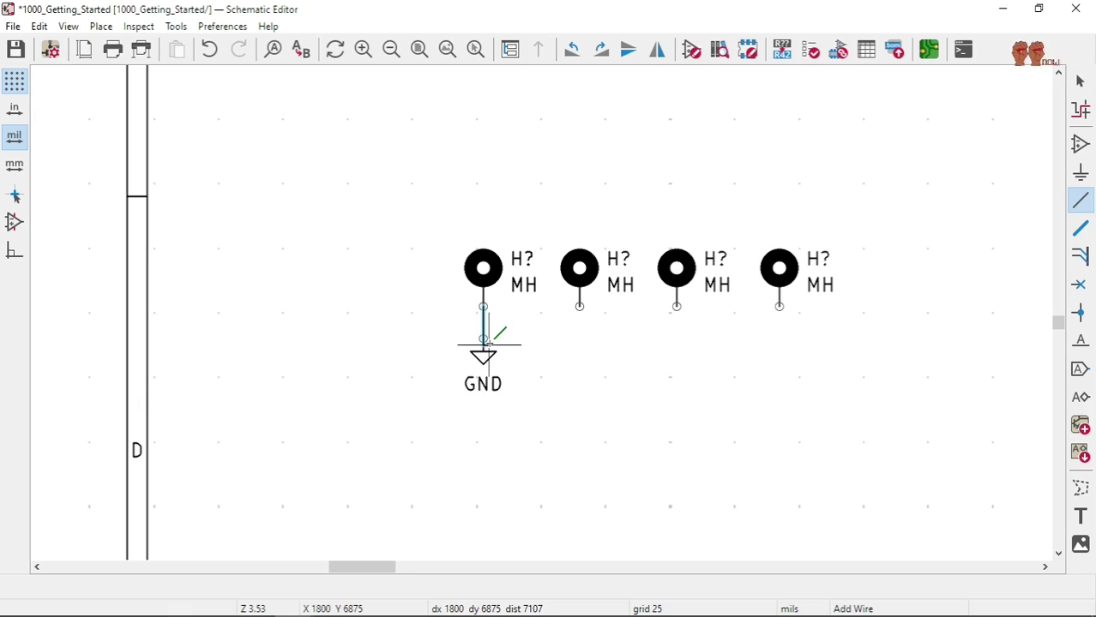
left_click(483, 339)
scroll(483, 332, "up", 3)
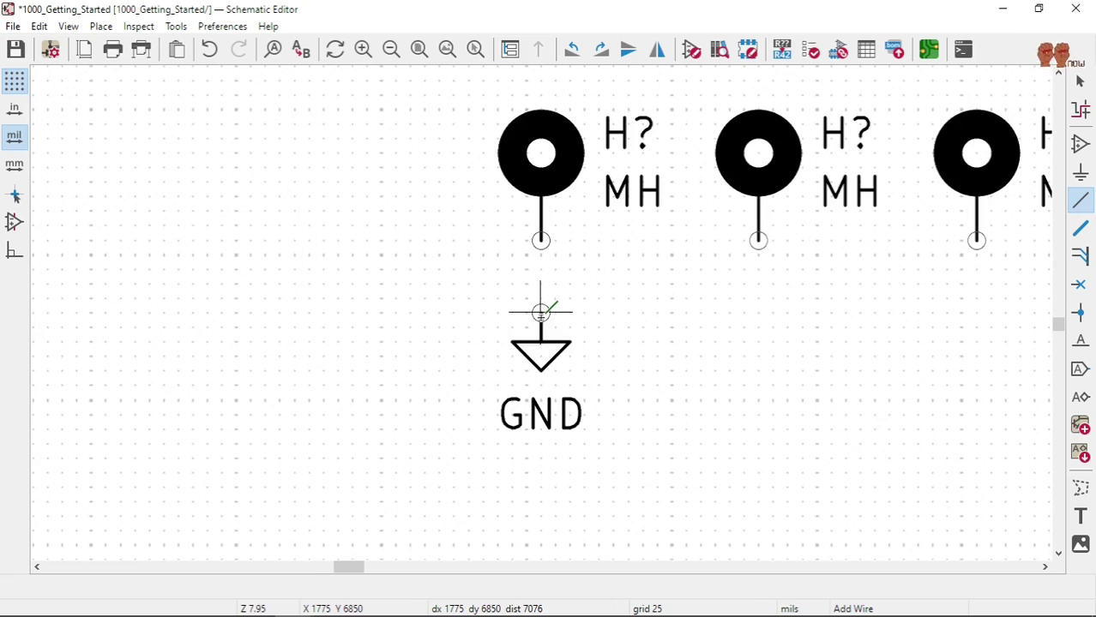
left_click(541, 241)
key("Escape")
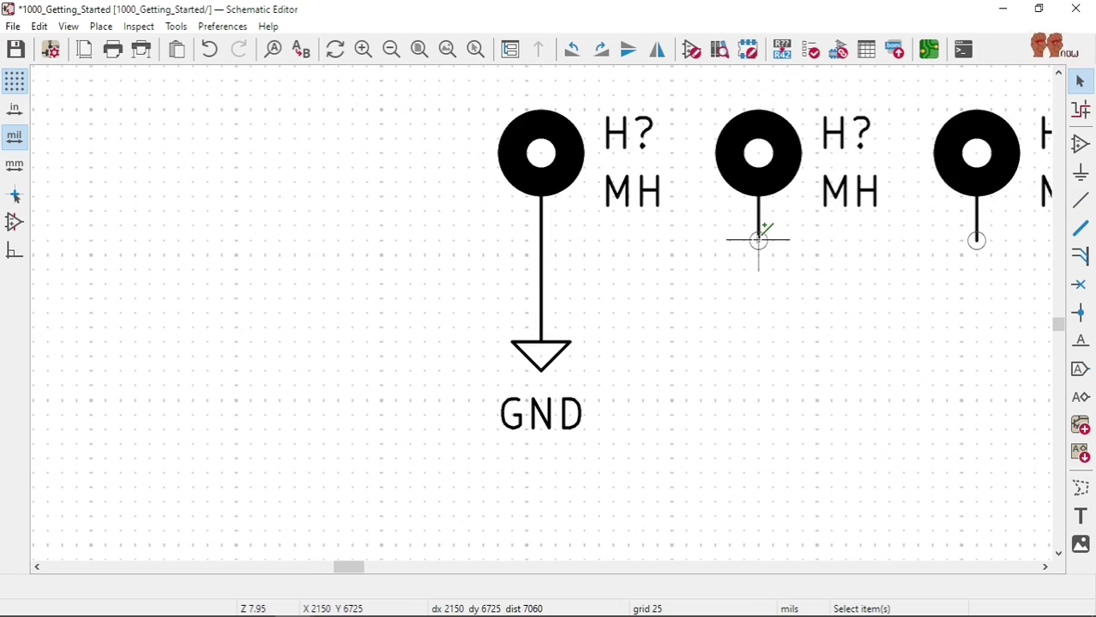
- Wire the second and third holes onto the ground line, then begin the fourth hole's wire
key("w")
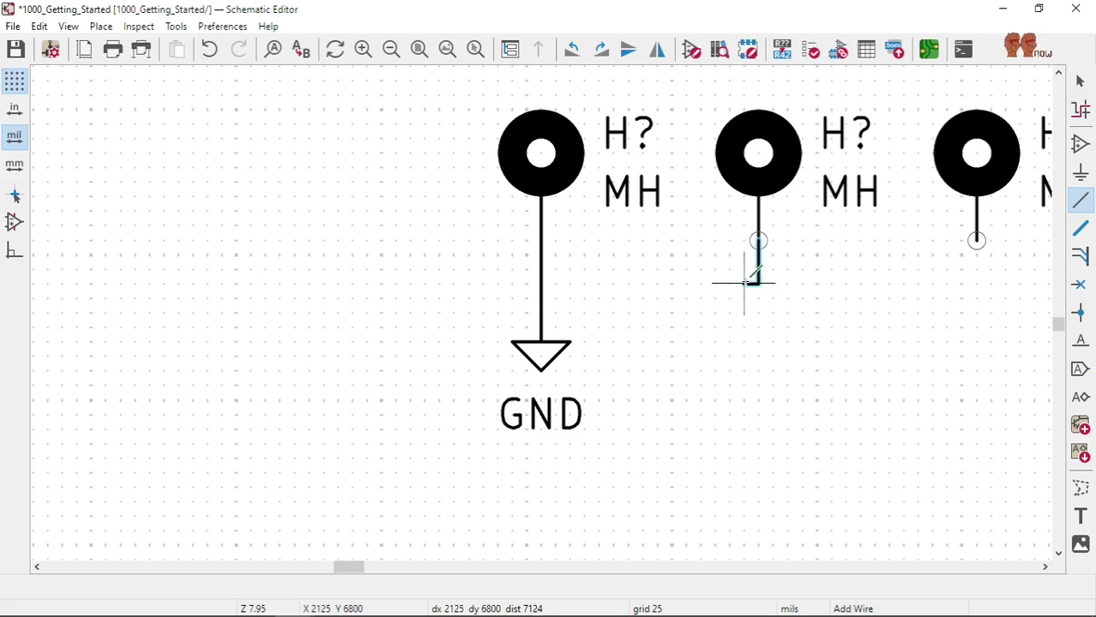
left_click(541, 284)
key("Escape")
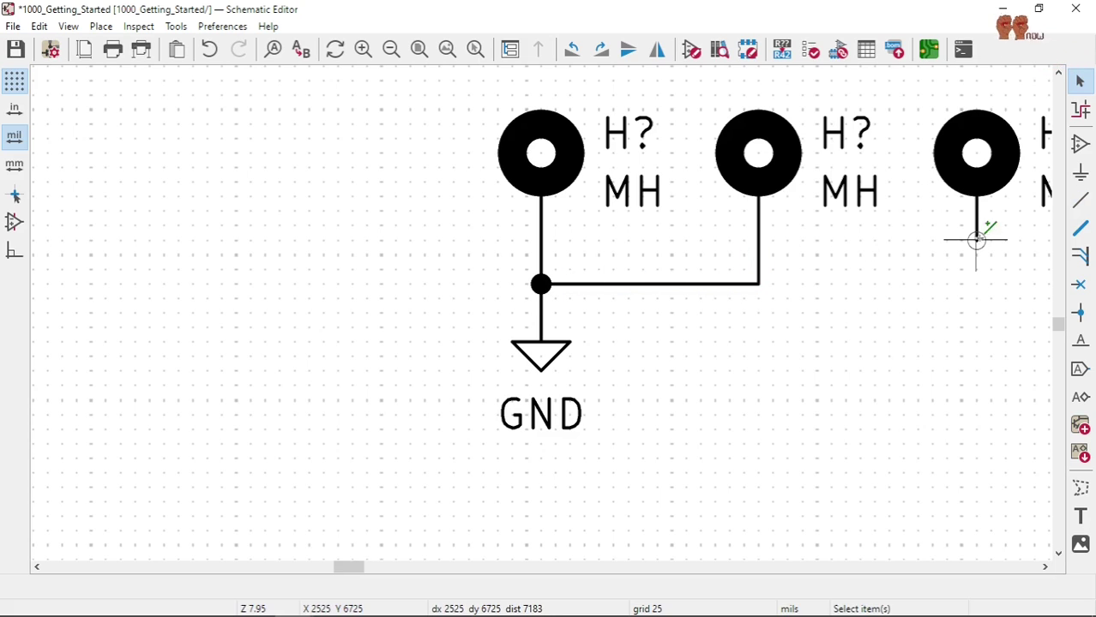
key("w")
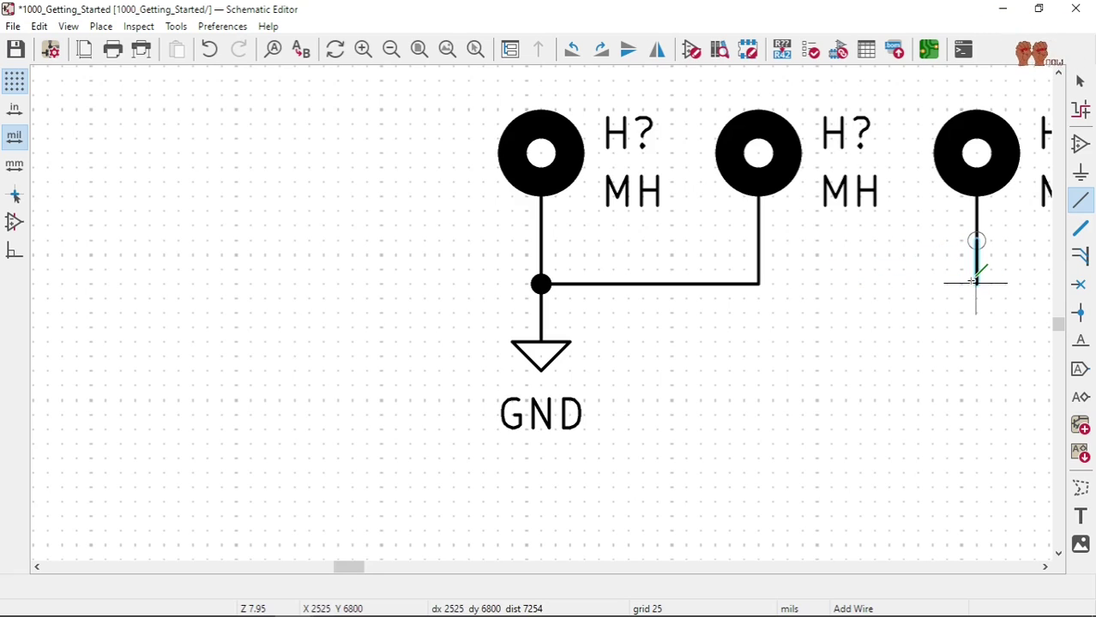
left_click(759, 283)
key("Escape")
scroll(563, 306, "down", 3)
scroll(570, 343, "up", 2)
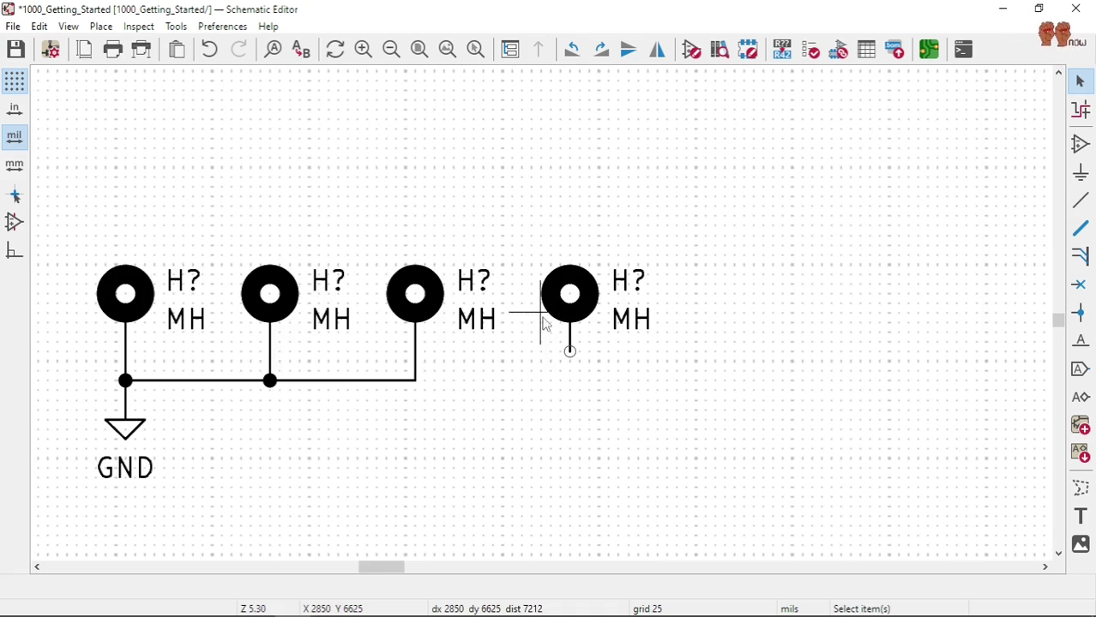
scroll(569, 349, "up", 3)
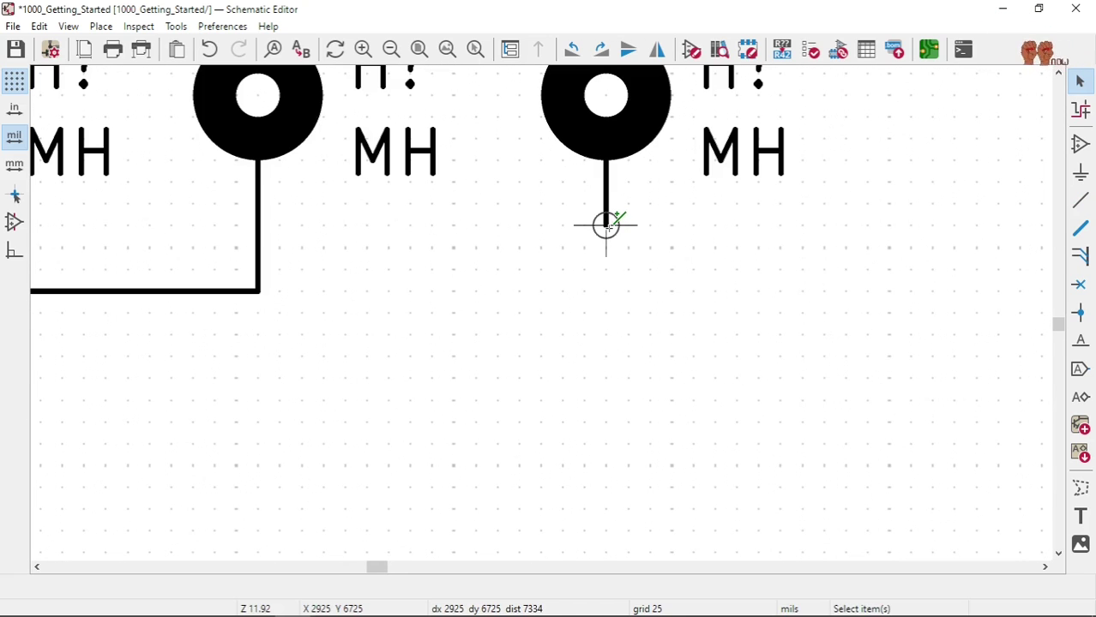
key("w")
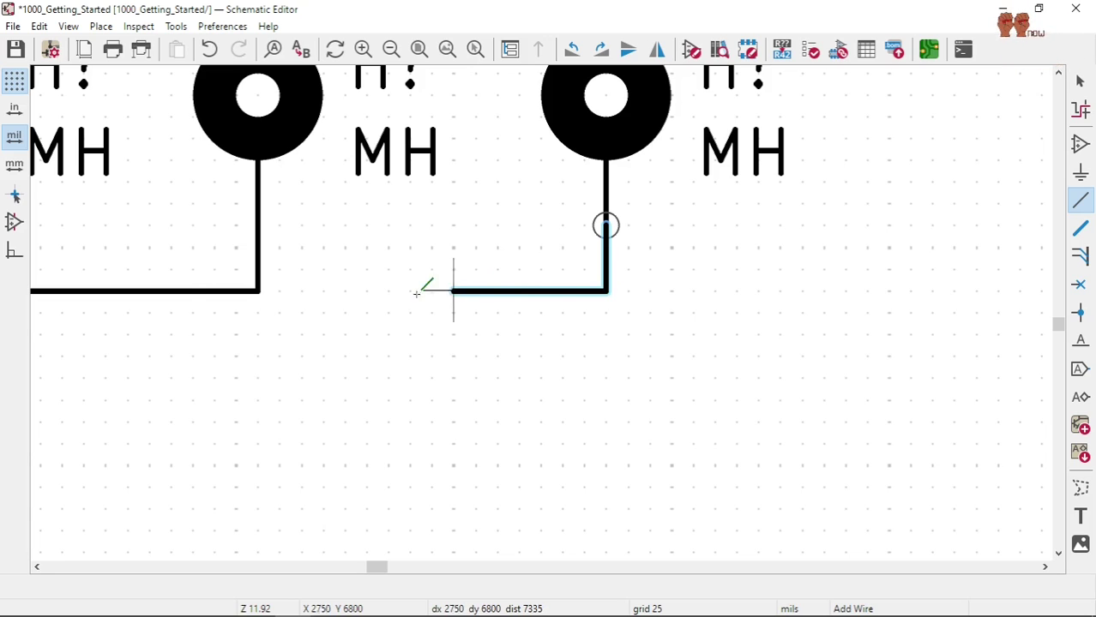
- Join the fourth mounting hole's wire to the ground line
left_click(258, 291)
key("Escape")
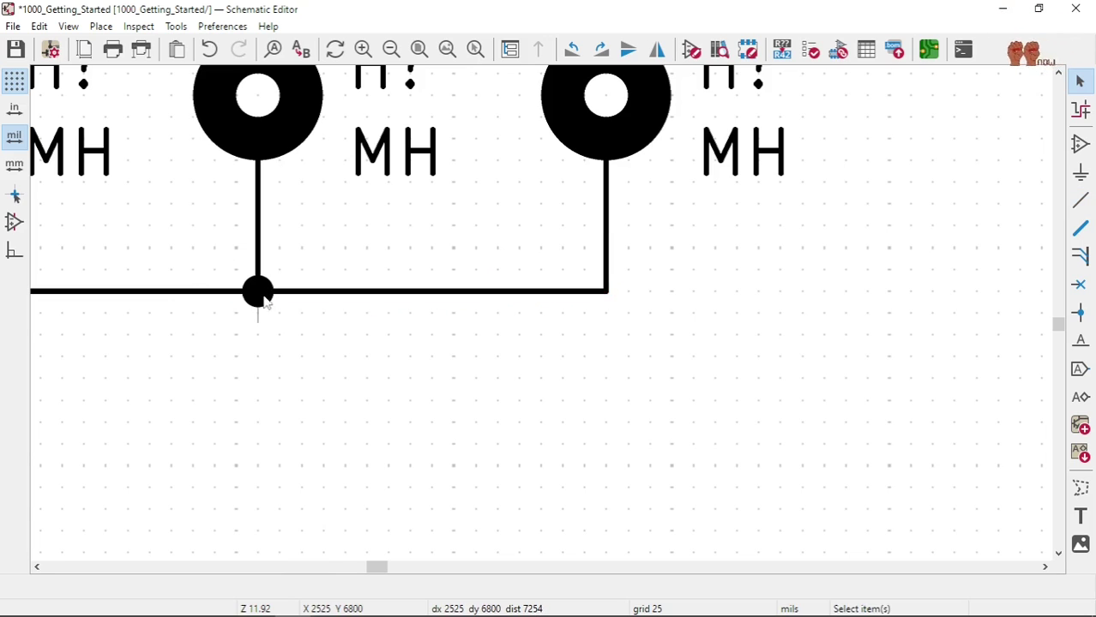
scroll(519, 338, "down", 5)
scroll(541, 317, "up", 3)
scroll(541, 318, "down", 3)
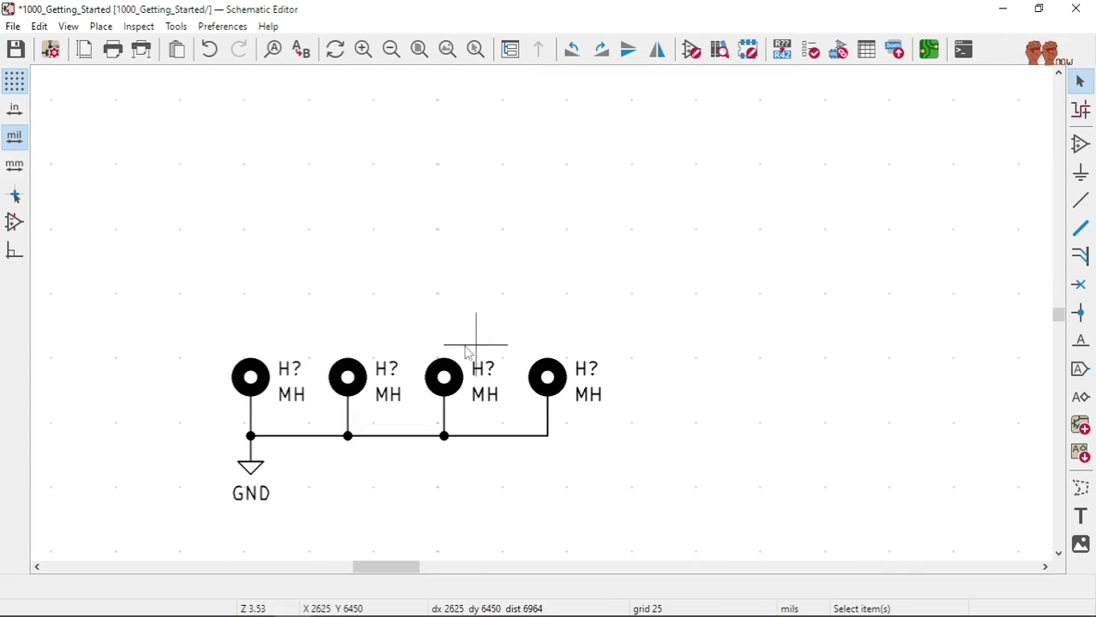
- Annotate the schematic so the mounting holes become H101–H104
left_click(782, 49)
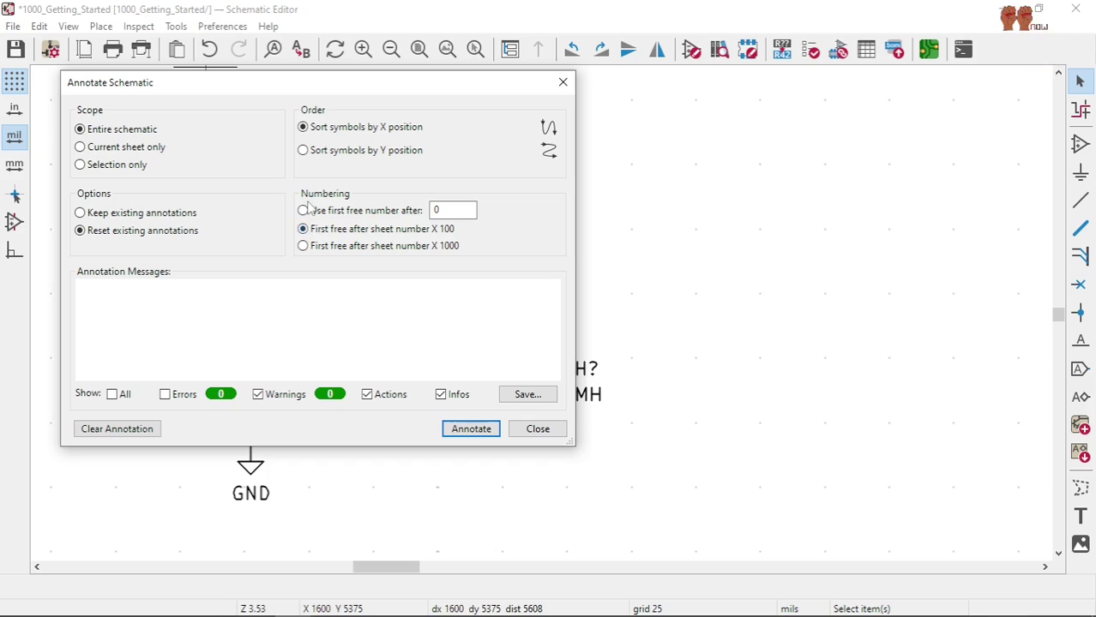
left_click(470, 436)
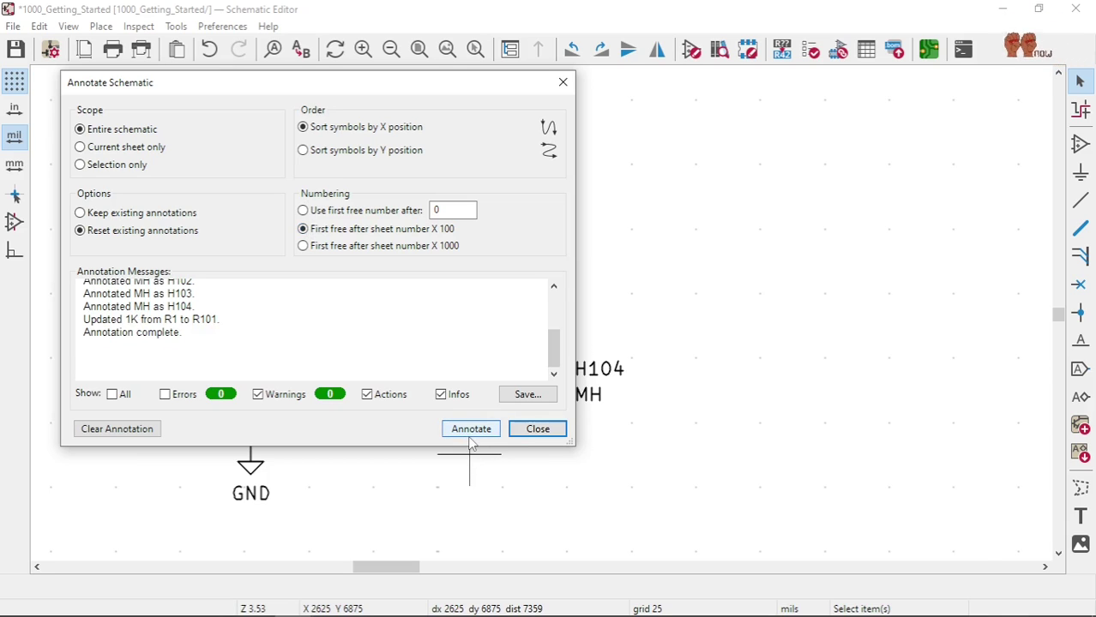
left_click(534, 431)
- Run the electrical rules check, confirming 0 errors and 0 warnings in violations and messages
scroll(677, 371, "down", 3)
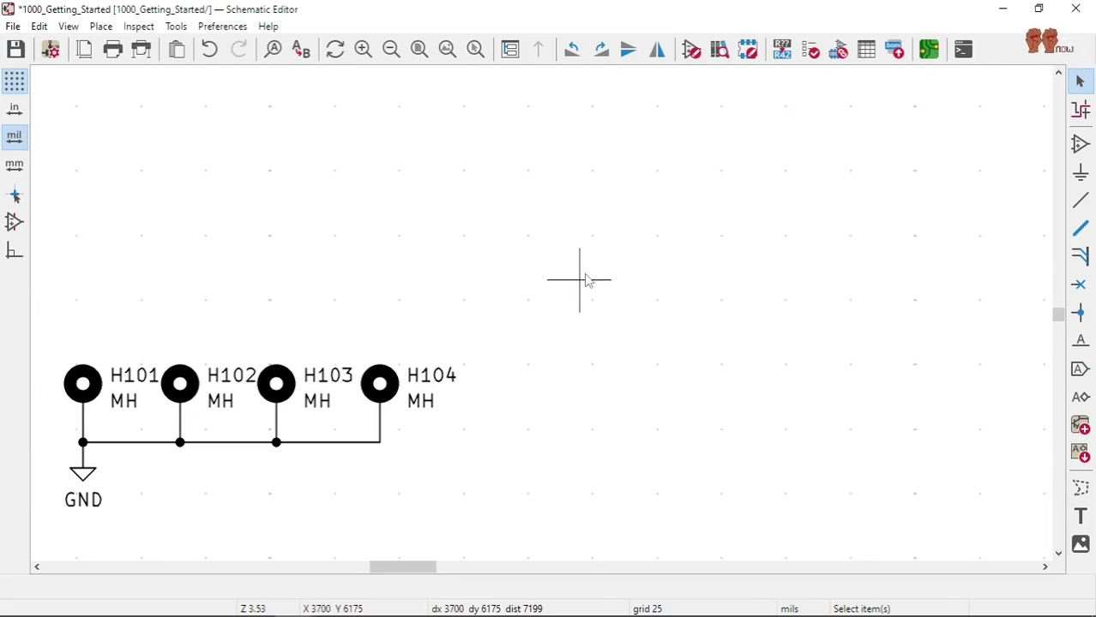
scroll(482, 362, "down", 4)
scroll(543, 318, "up", 5)
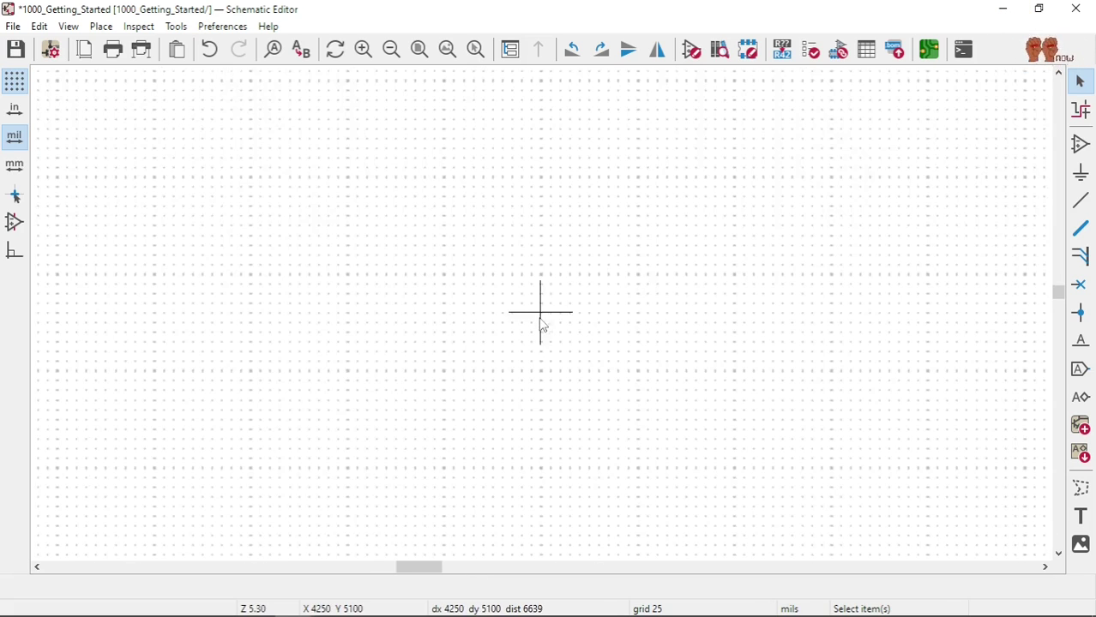
scroll(541, 323, "down", 3)
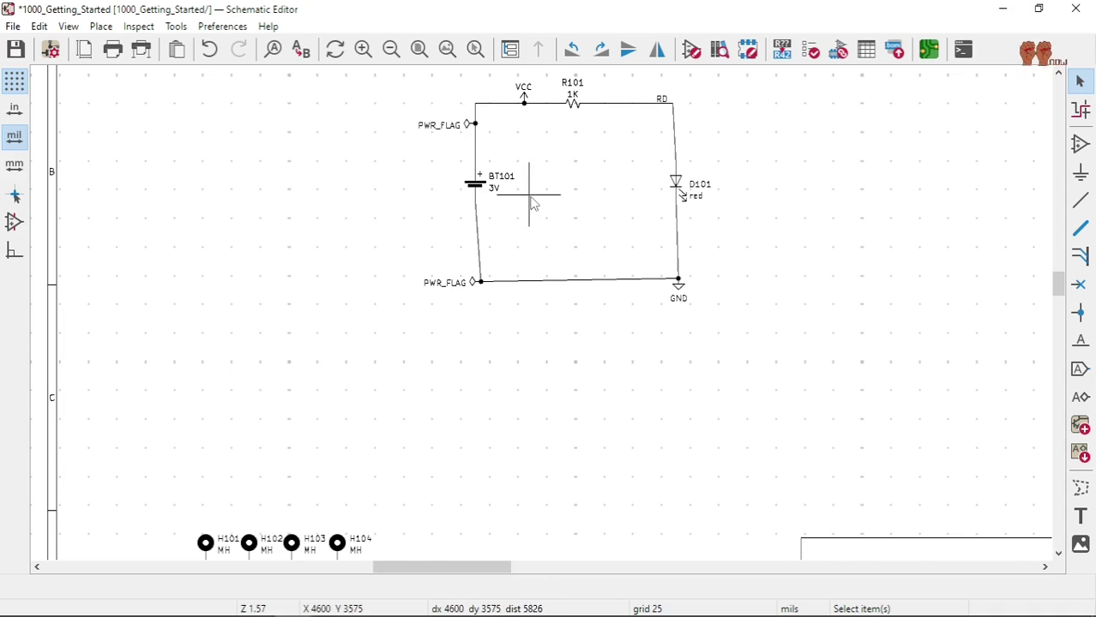
scroll(523, 352, "down", 1)
scroll(543, 313, "down", 1)
scroll(543, 317, "up", 1)
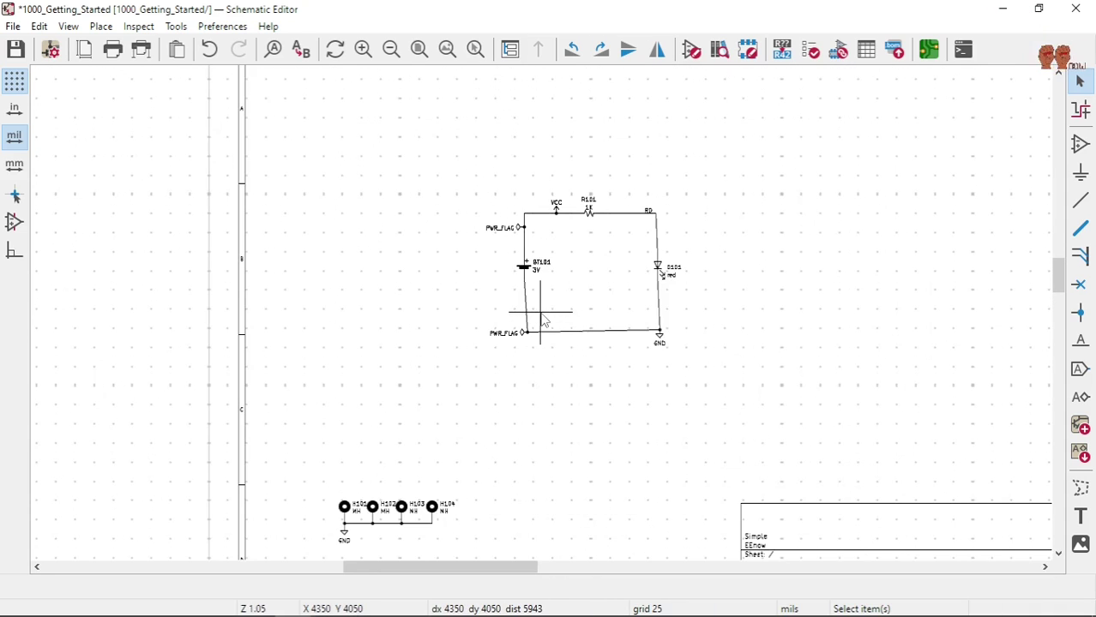
scroll(543, 319, "up", 1)
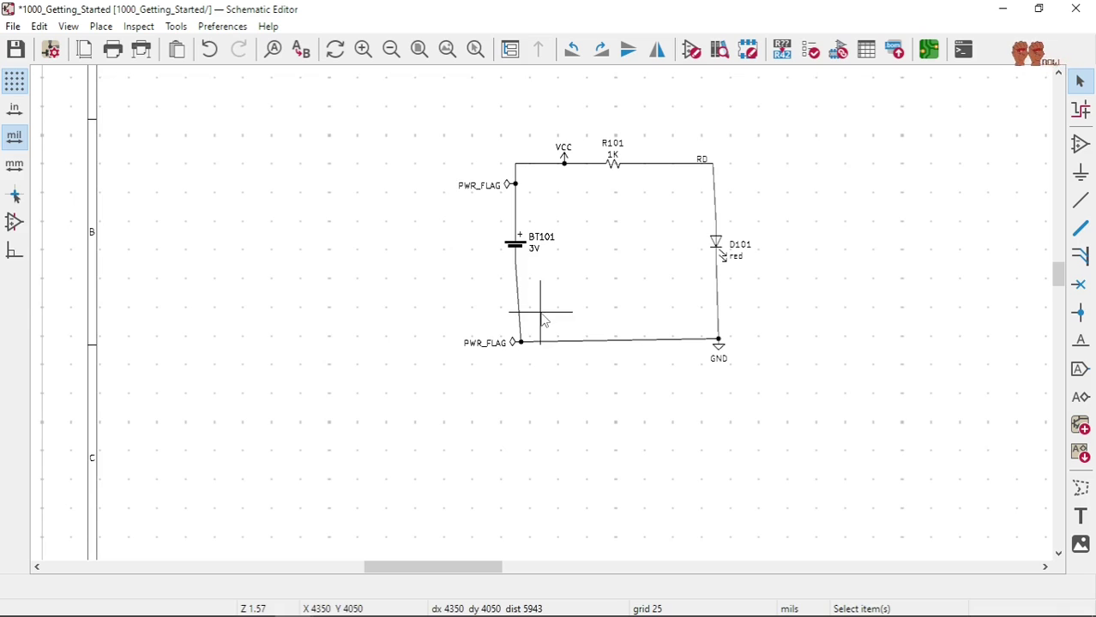
left_click(819, 51)
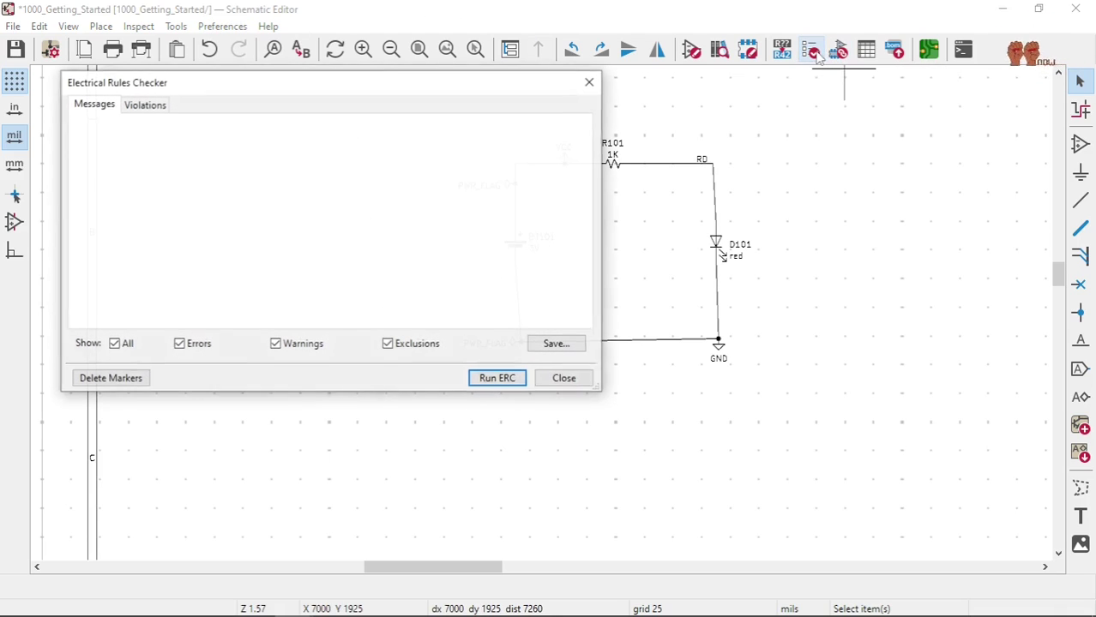
left_click(497, 378)
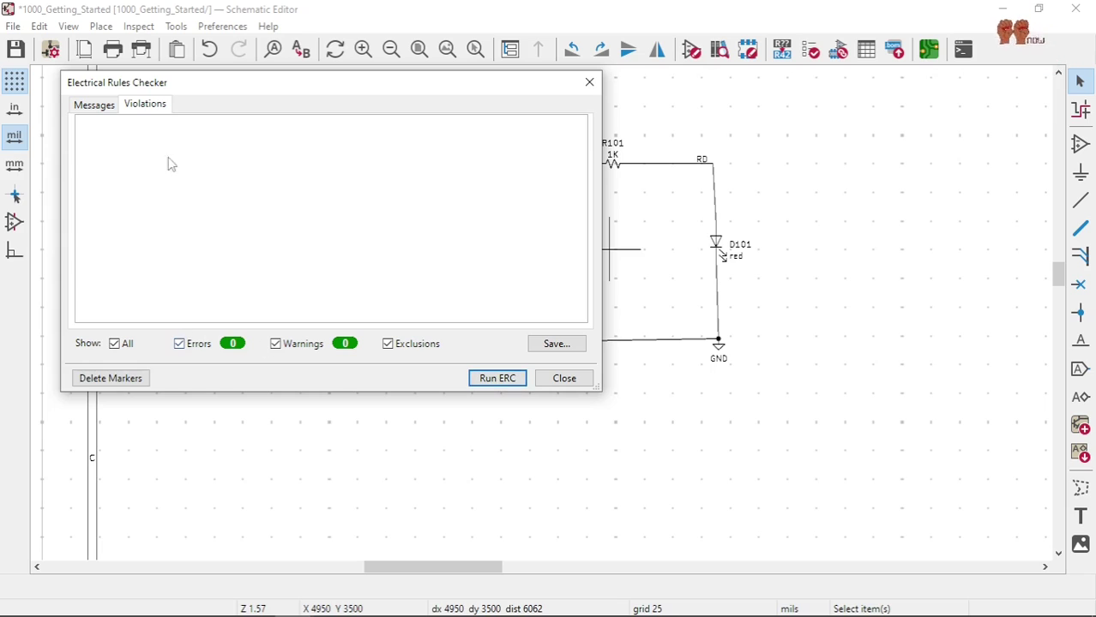
left_click(92, 105)
left_click(146, 104)
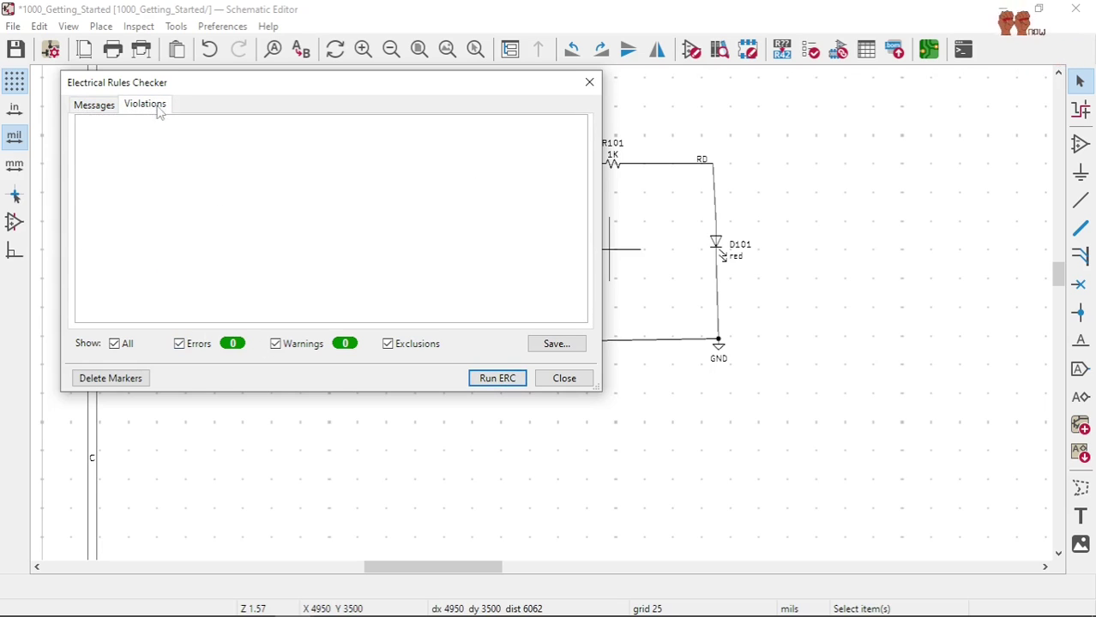
left_click(564, 378)
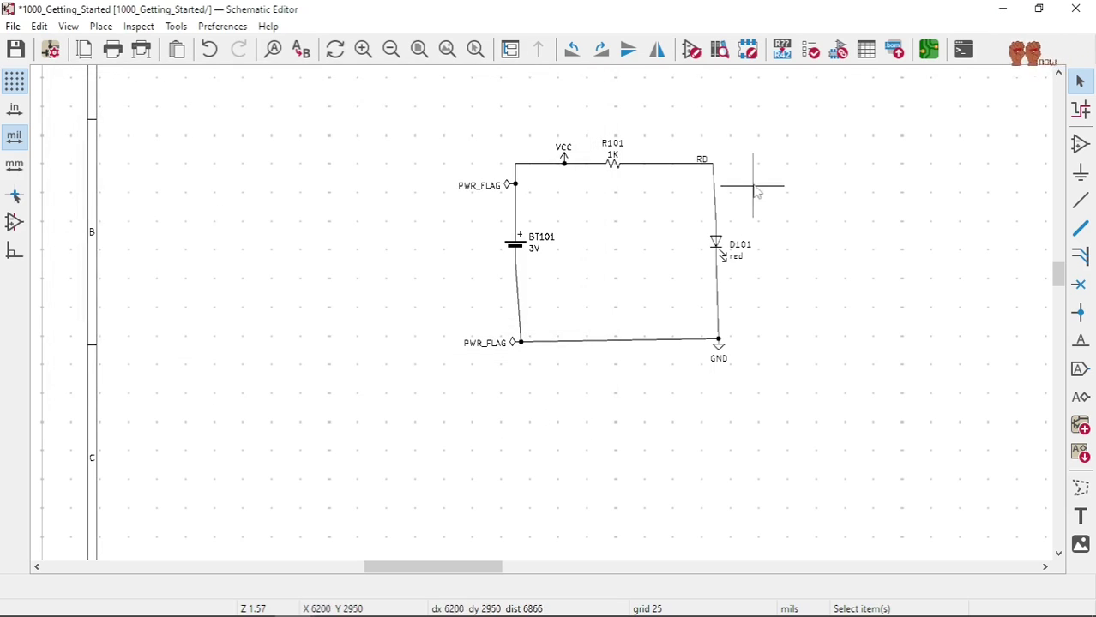
- Confirm in Assign Footprints that all seven symbols already carry footprints
left_click(838, 52)
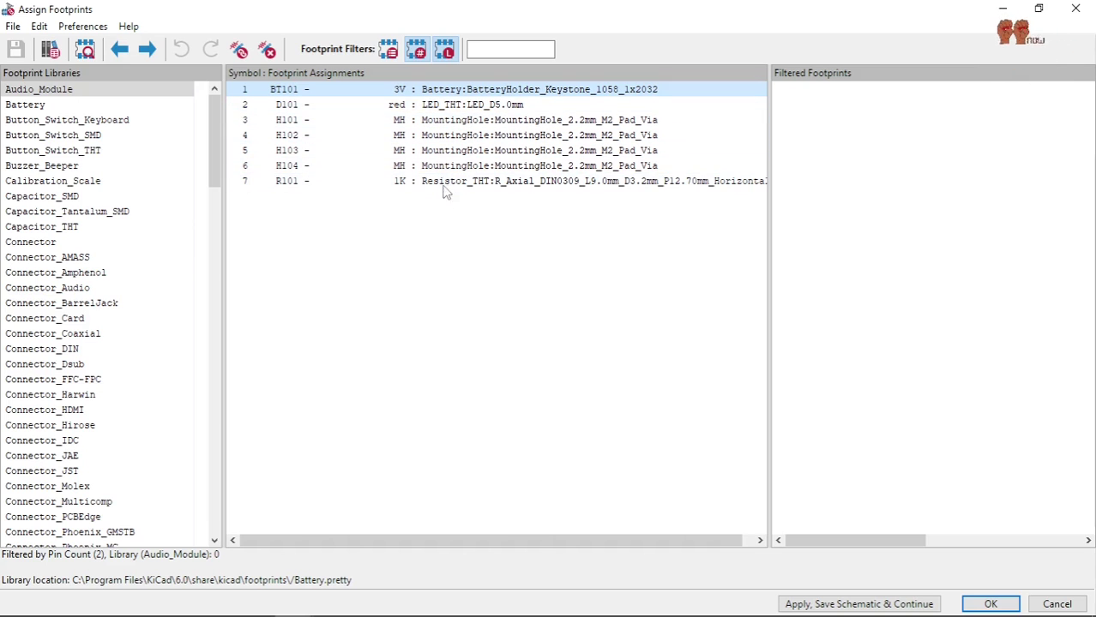
left_click(990, 604)
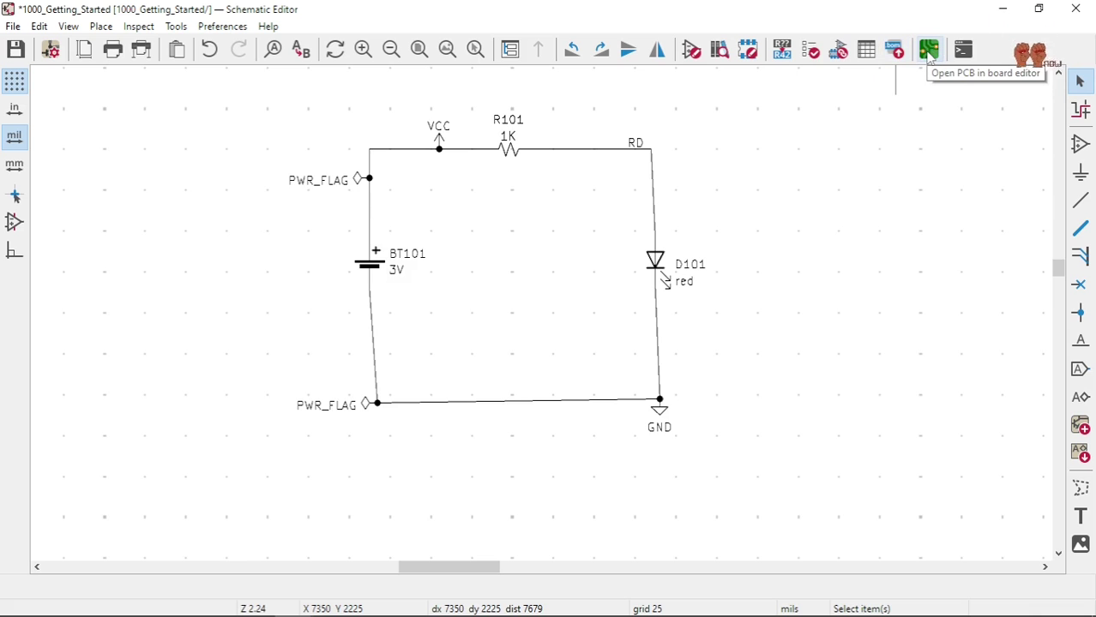
- Open the board and update it from the schematic, adding H101–H104 and renaming D101 and R101
left_click(928, 51)
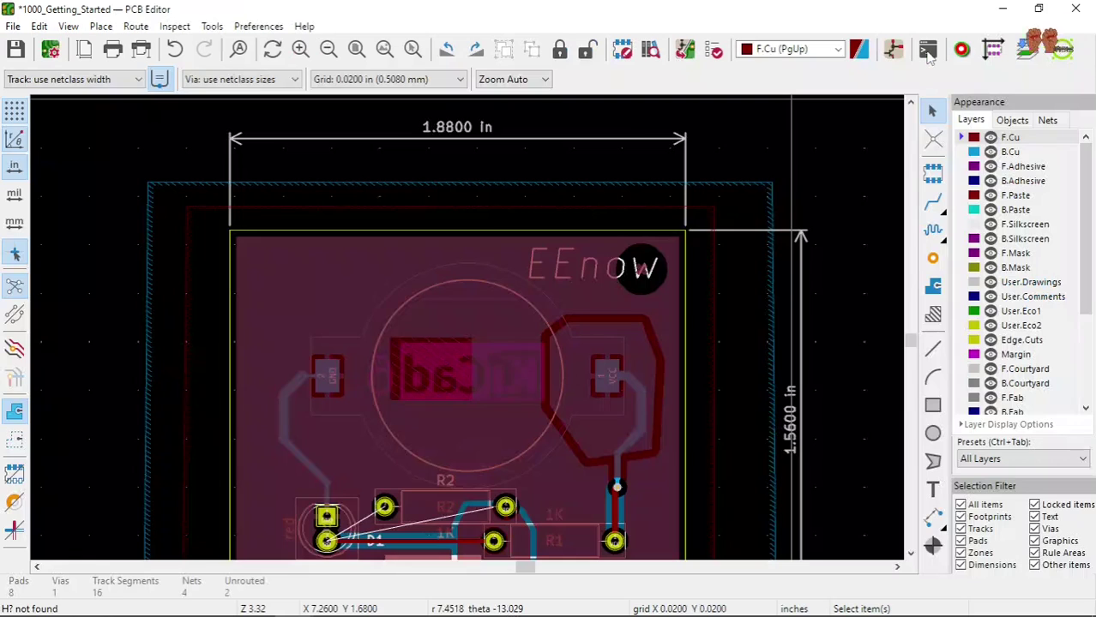
left_click(212, 26)
left_click(249, 46)
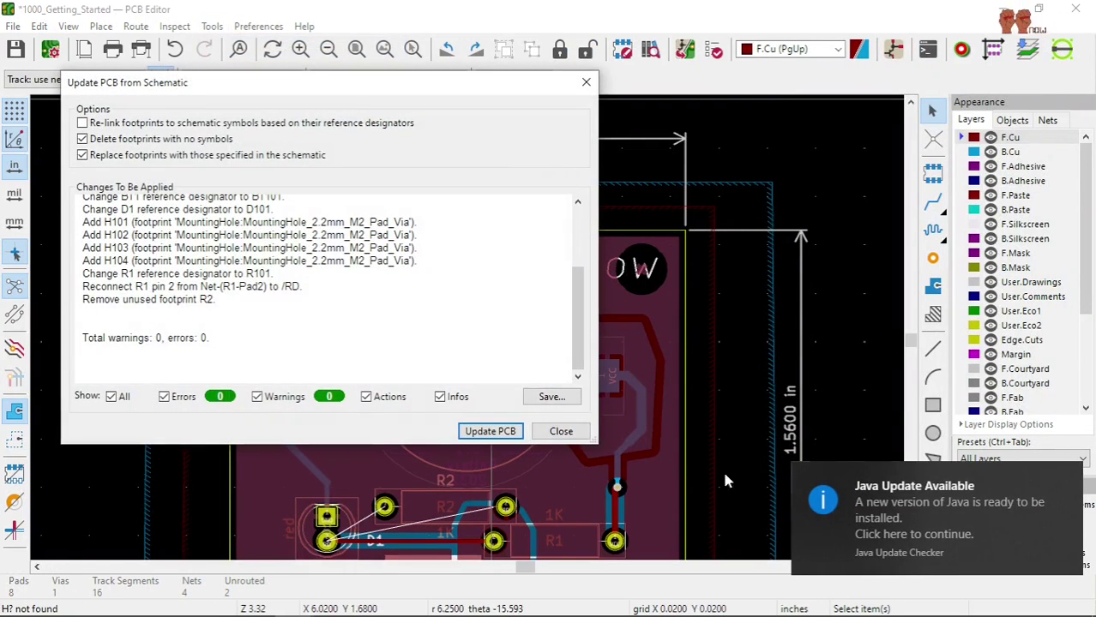
left_click(490, 431)
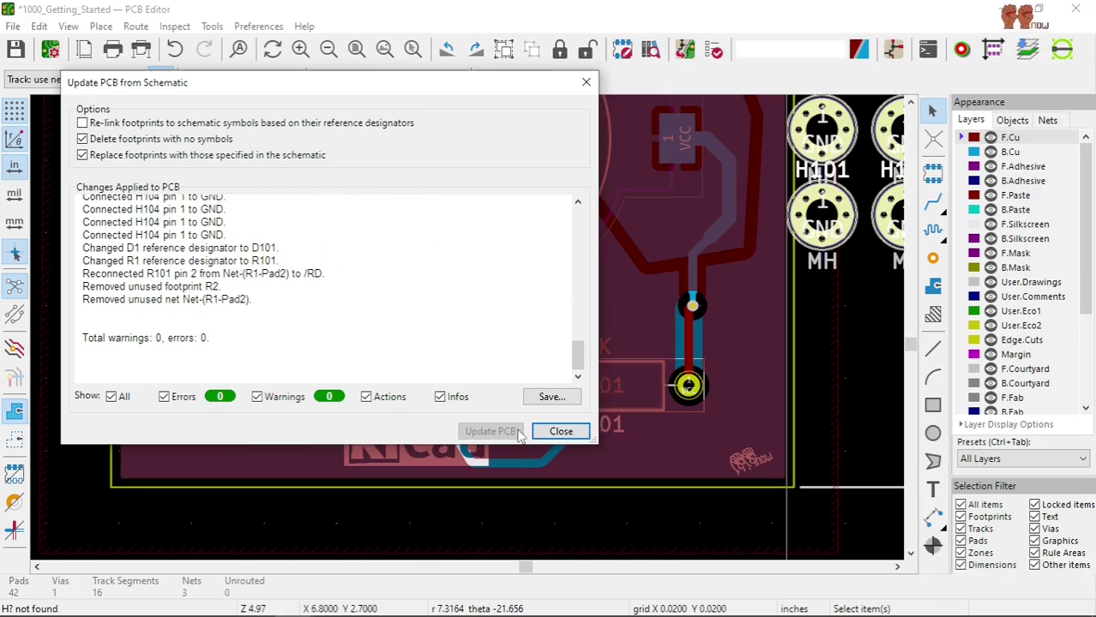
left_click(561, 431)
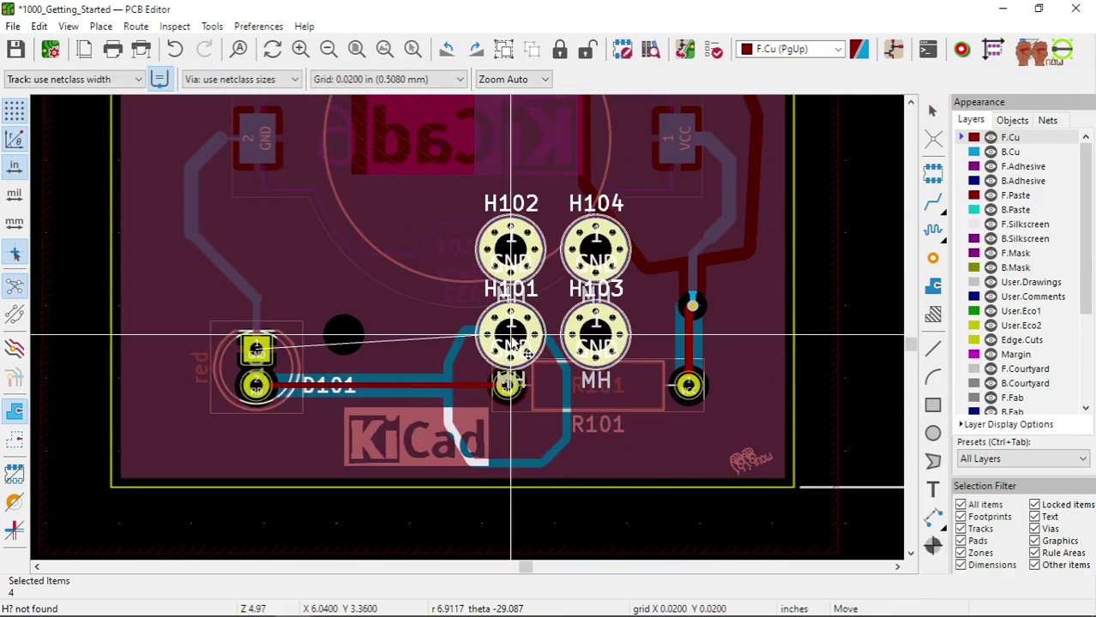
scroll(482, 345, "up", 1)
scroll(483, 345, "down", 3)
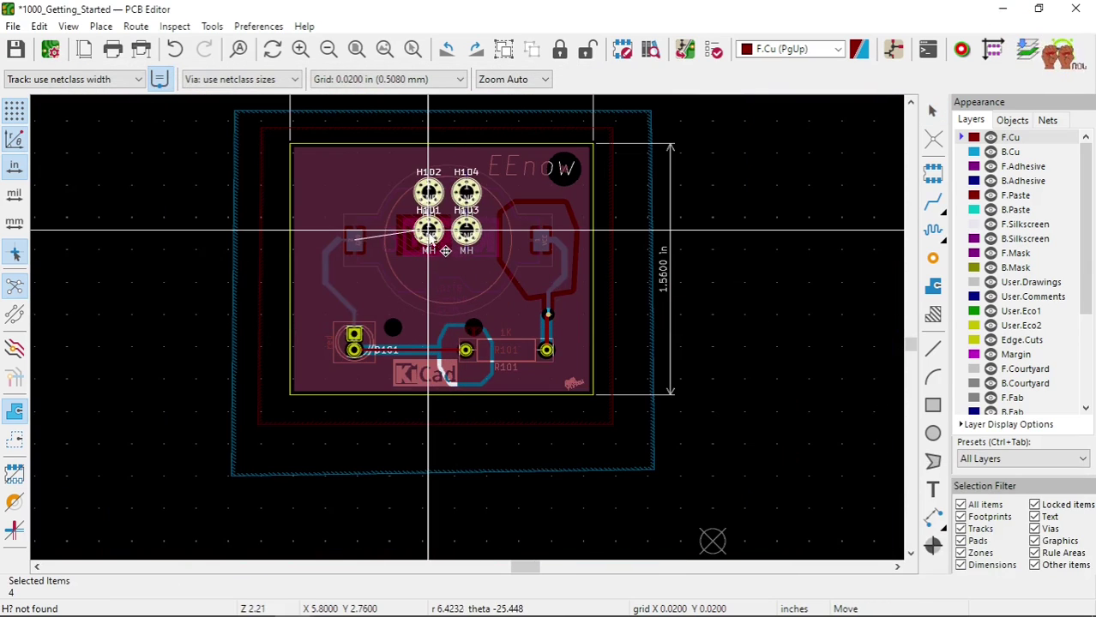
- Drop the four mounting holes near board centre, then move footprint H102 to the top-left corner
left_click(443, 262)
left_click(430, 206)
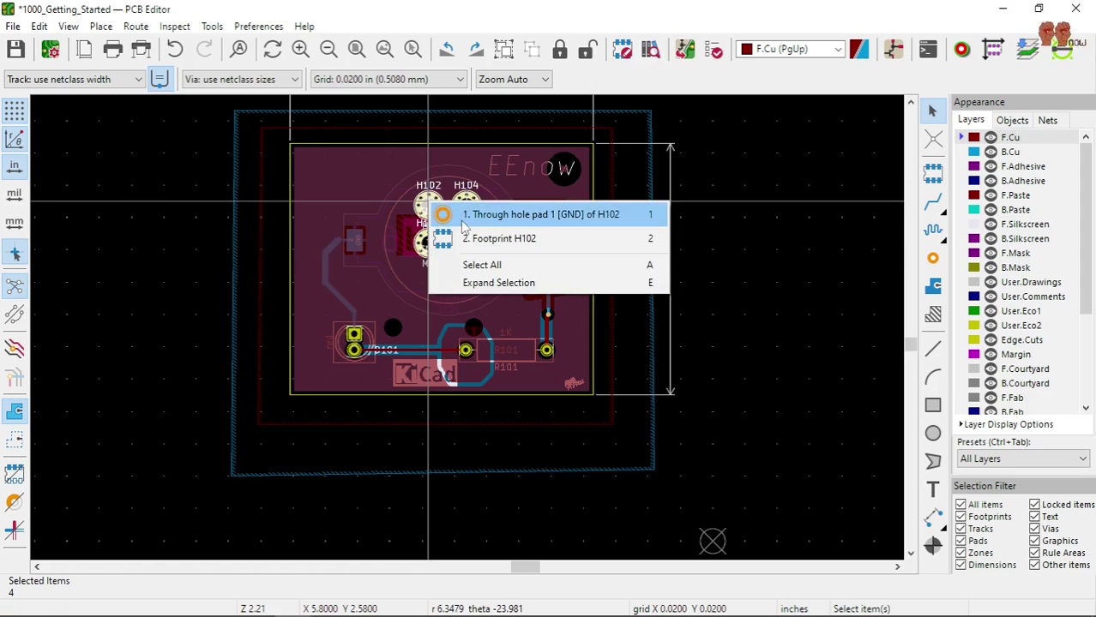
left_click(443, 211)
scroll(429, 206, "up", 2)
scroll(469, 334, "up", 1)
left_click(482, 348)
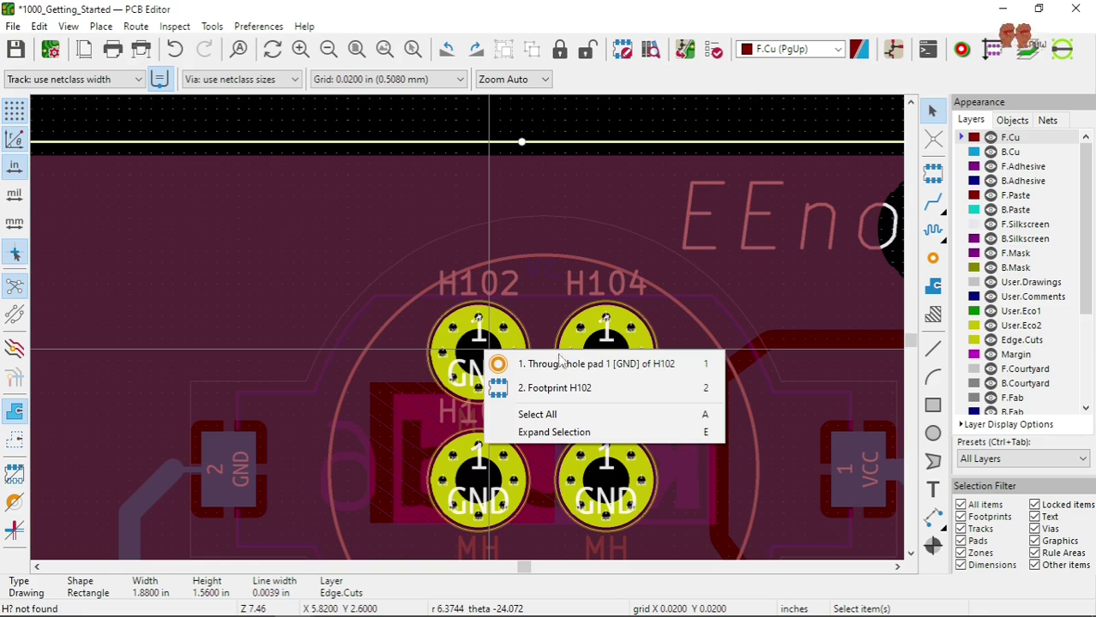
left_click(542, 389)
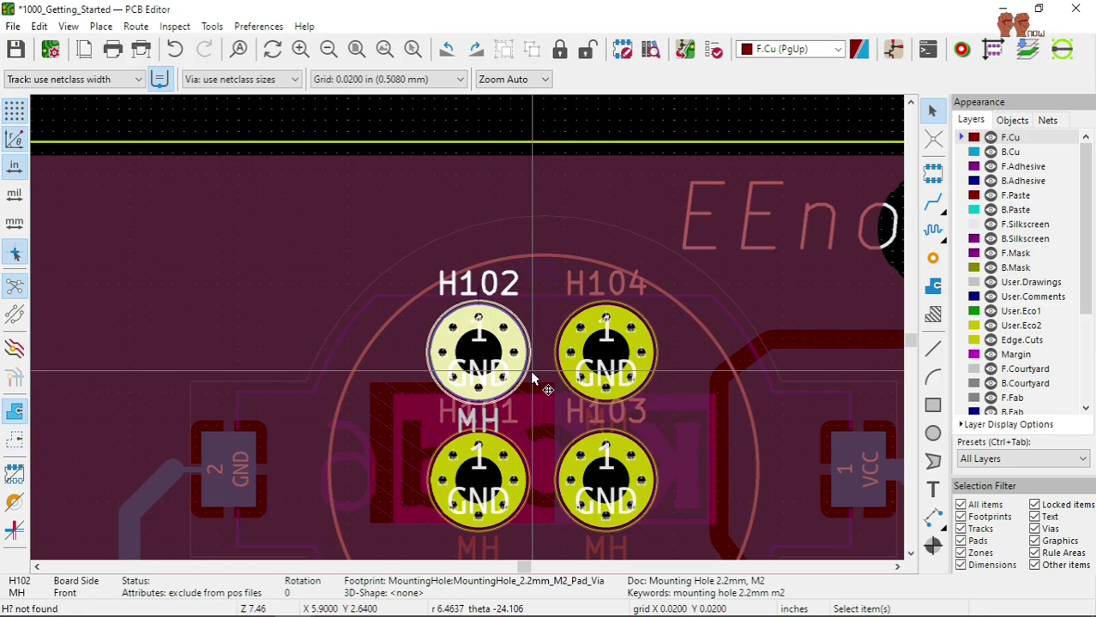
key("m")
scroll(468, 347, "down", 5)
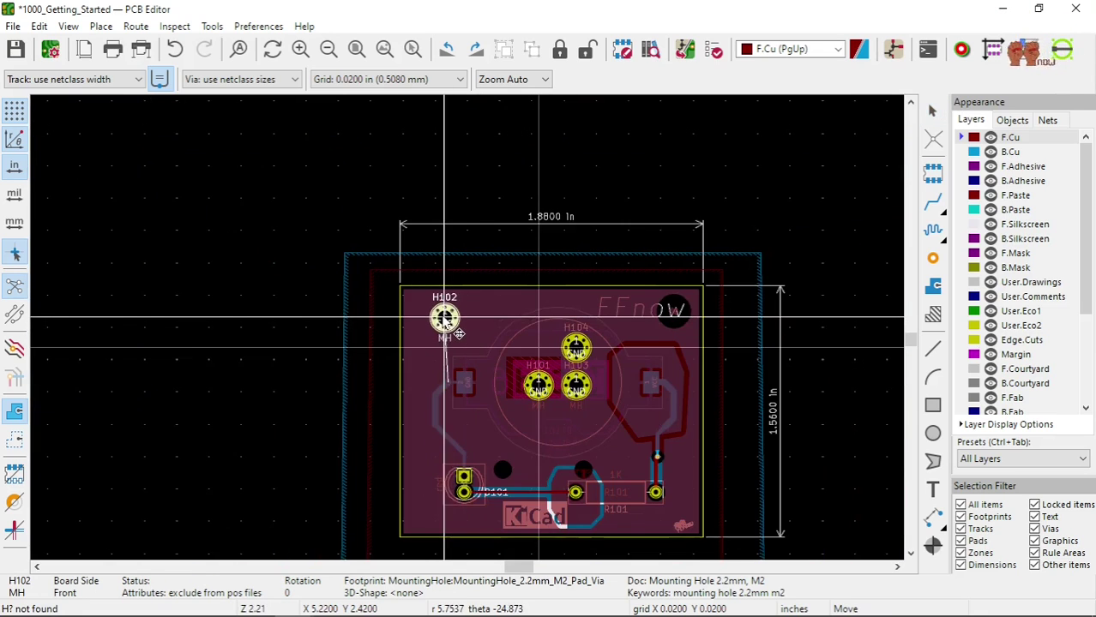
scroll(483, 345, "up", 2)
scroll(483, 345, "up", 1)
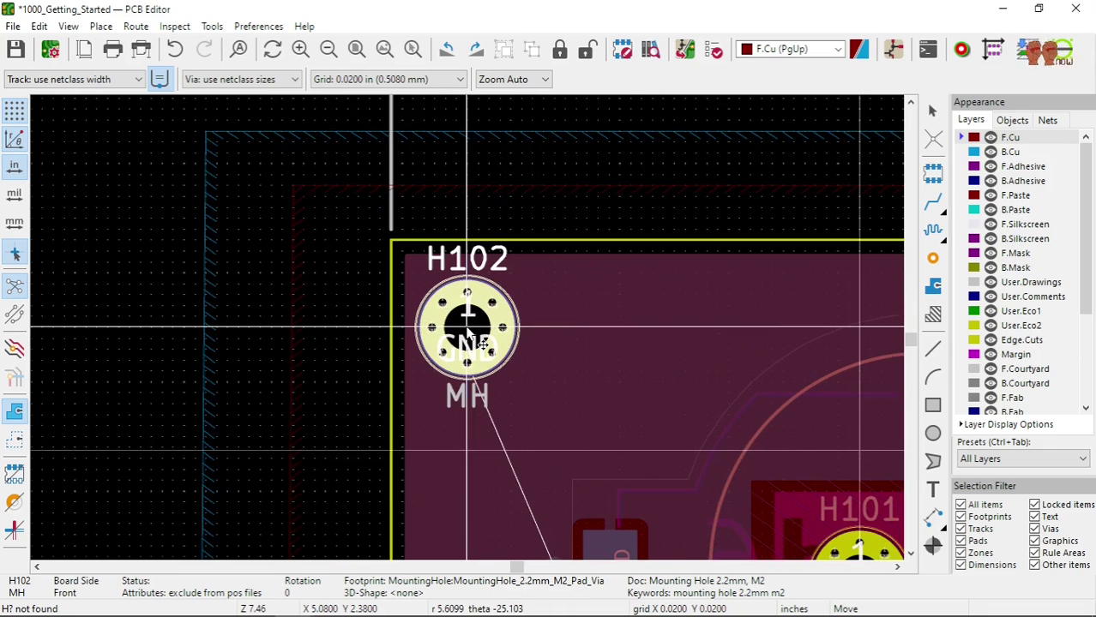
scroll(468, 332, "up", 1)
scroll(471, 332, "down", 1)
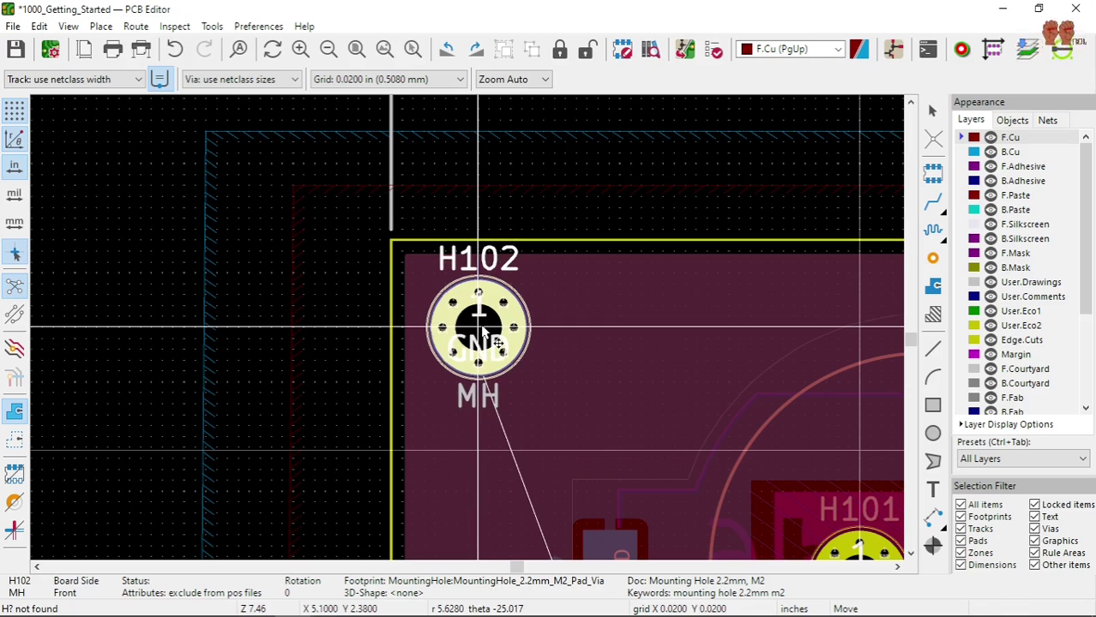
left_click(482, 328)
- Move the H102 reference label to the right of its hole
left_click(537, 289)
left_click(514, 265)
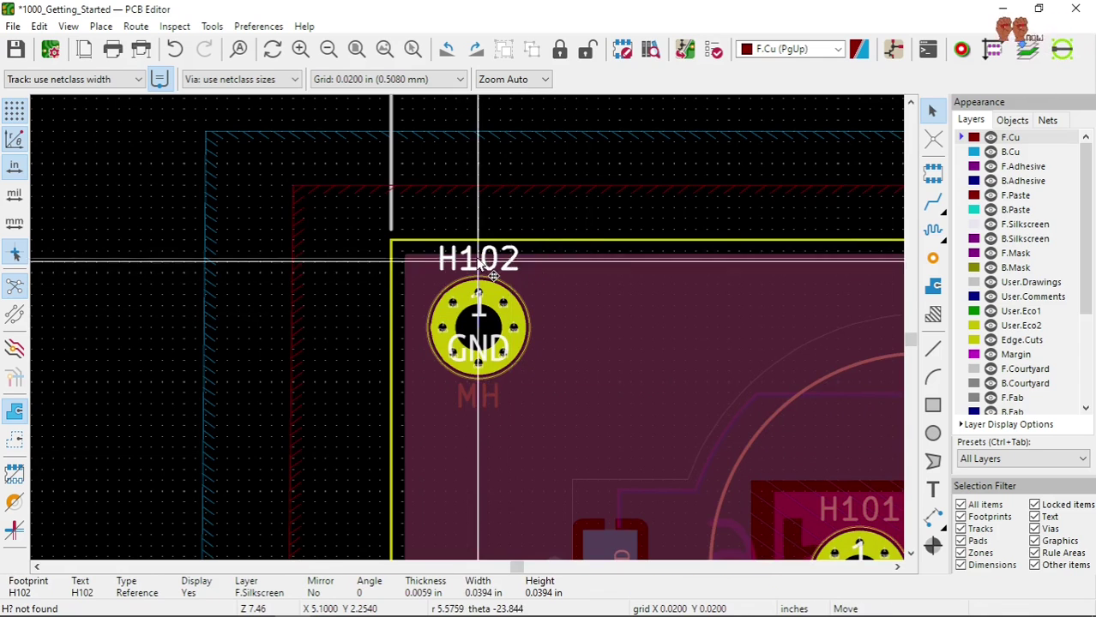
key("m")
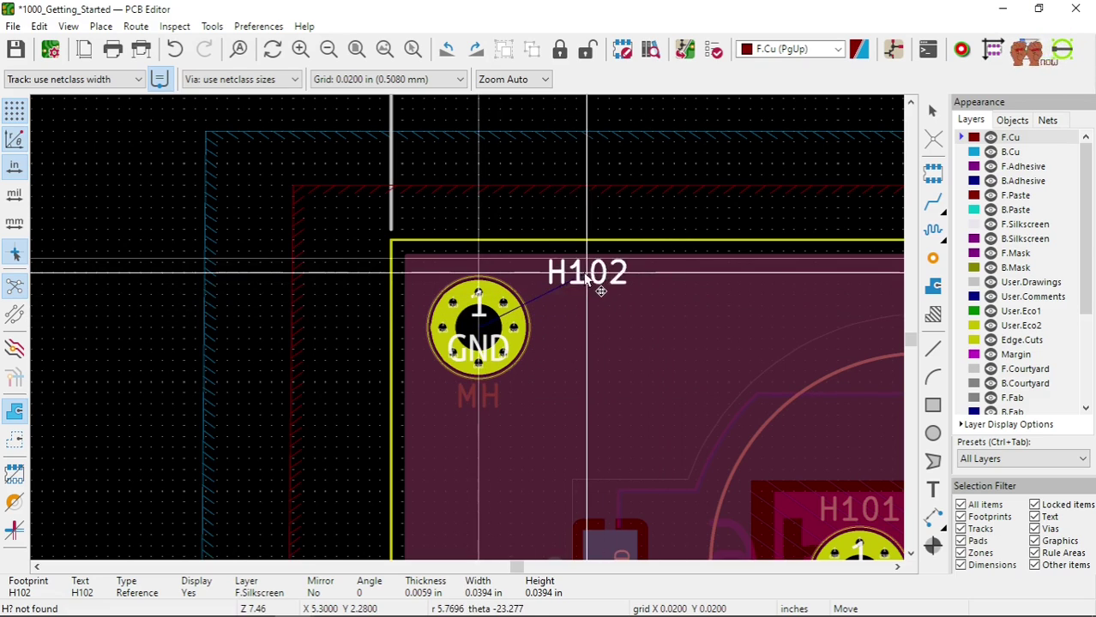
left_click(571, 289)
scroll(485, 360, "down", 3)
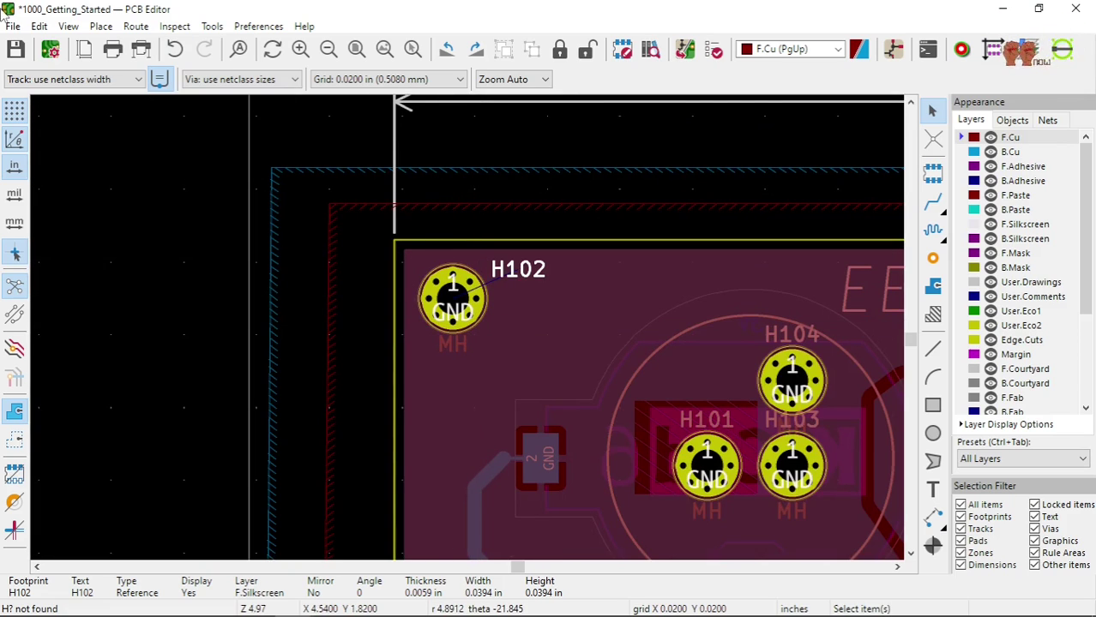
- Check the board in the 3D Viewer, then close it
left_click(68, 27)
left_click(94, 88)
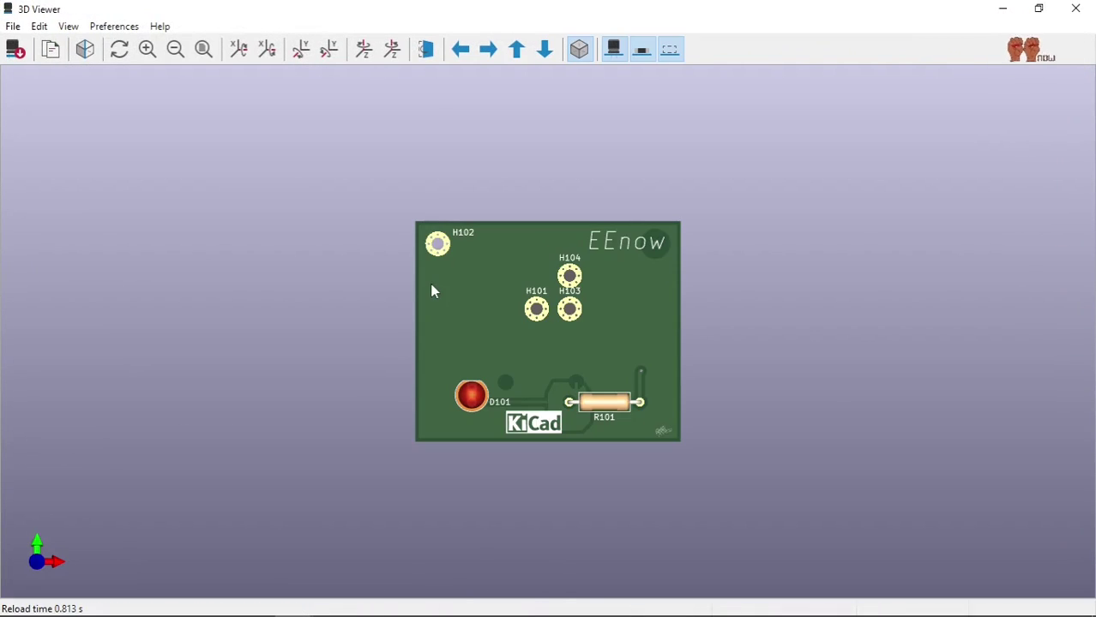
scroll(468, 259, "up", 2)
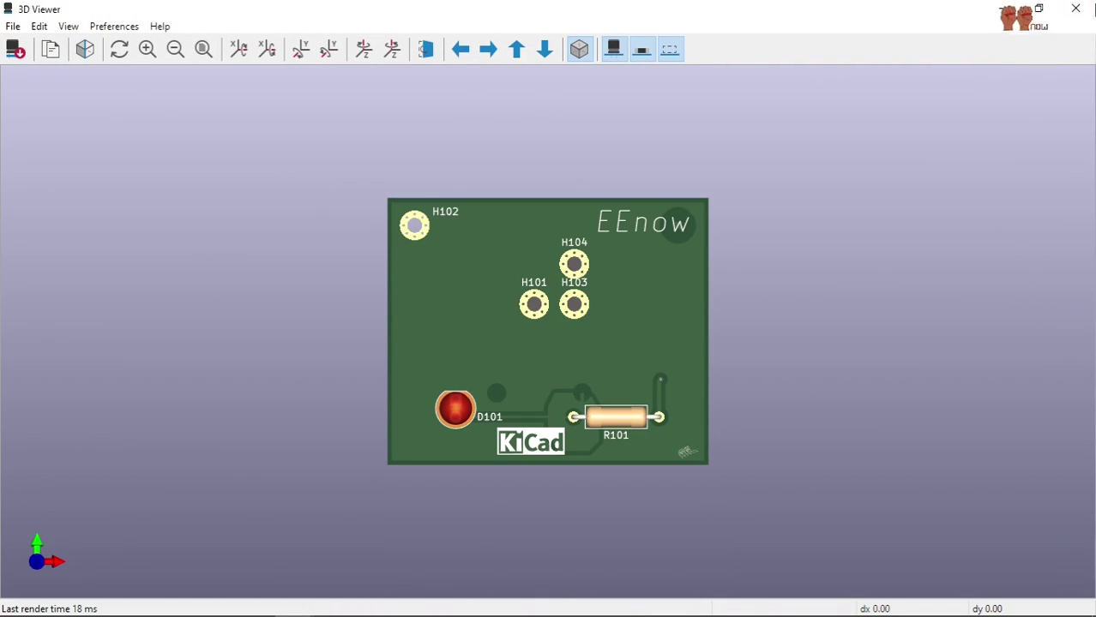
left_click(1076, 9)
- Move mounting hole H104 into the board's top-right corner
scroll(470, 331, "up", 4)
scroll(467, 332, "down", 6)
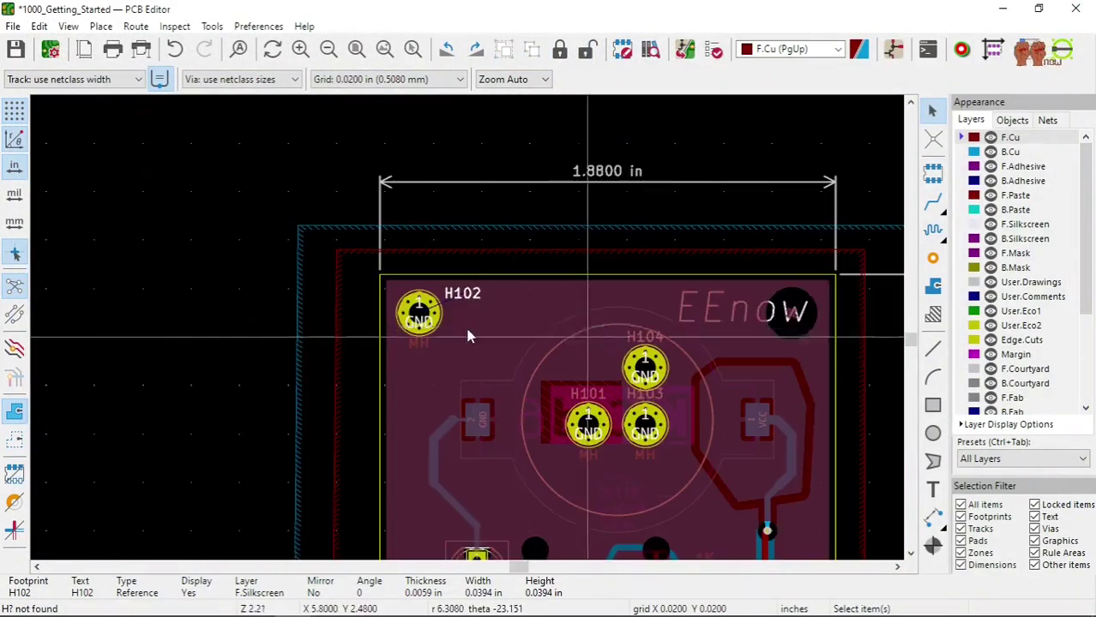
scroll(467, 333, "up", 4)
scroll(455, 304, "down", 1)
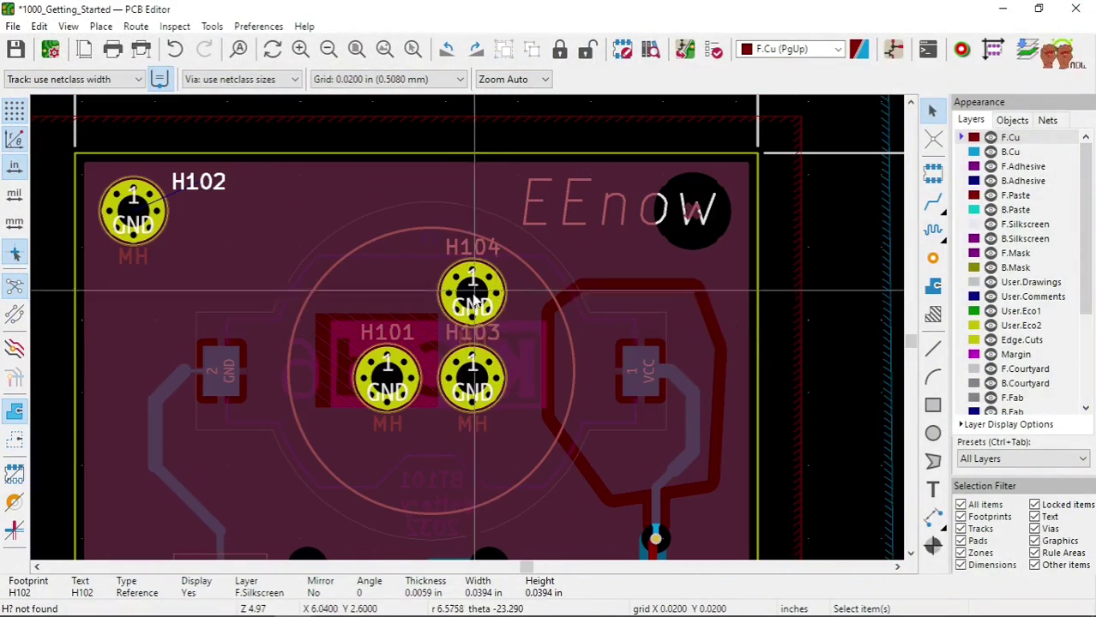
left_click(453, 300)
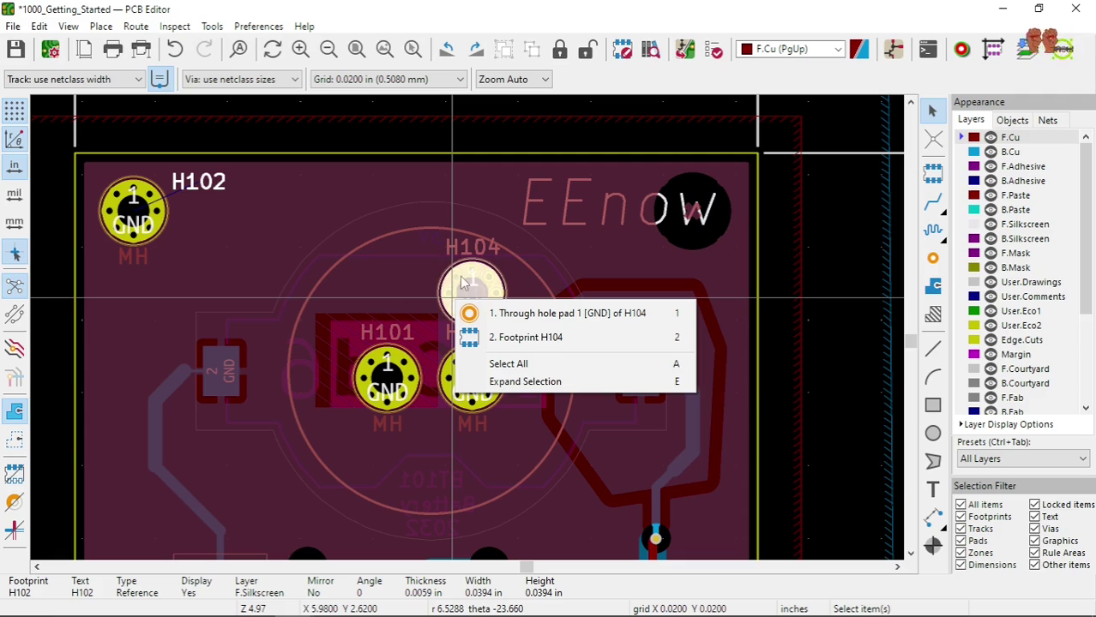
left_click(422, 225)
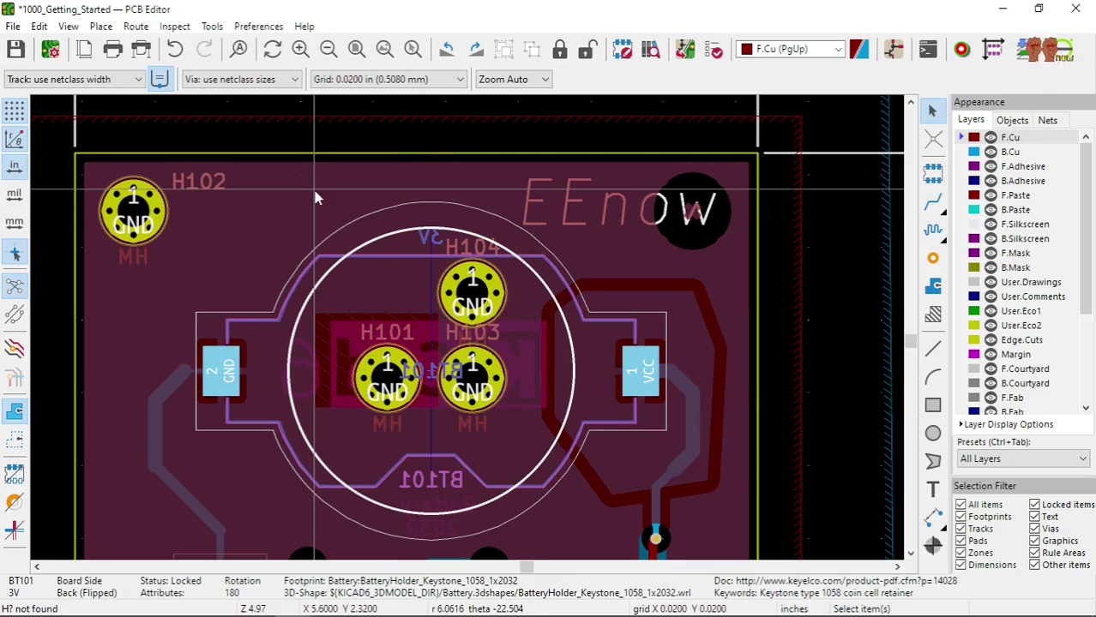
left_click(477, 302)
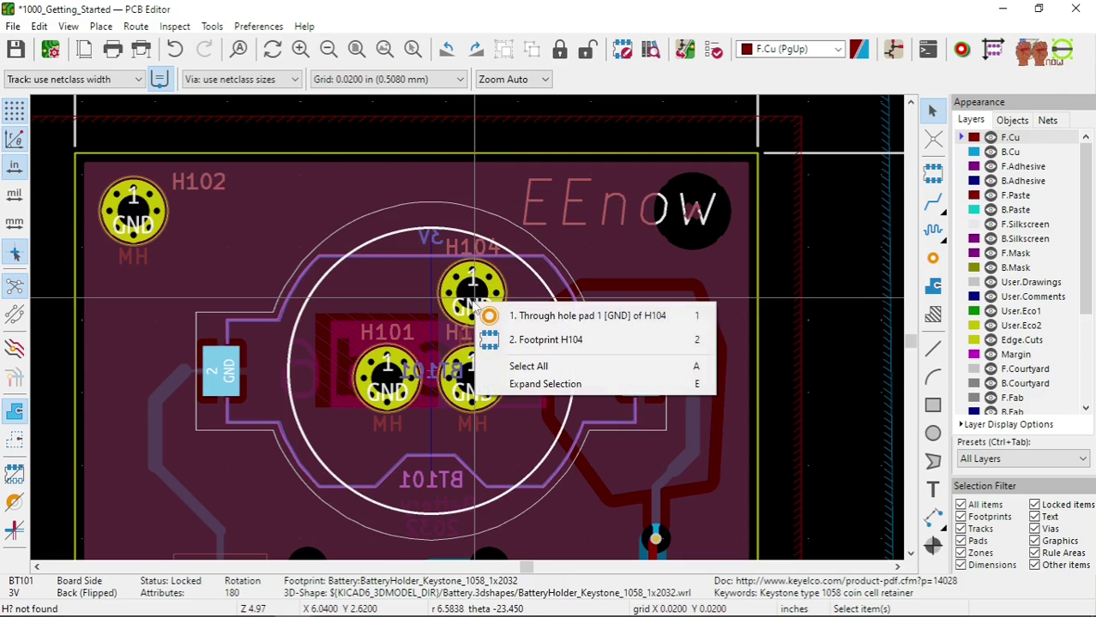
left_click(517, 315)
key("m")
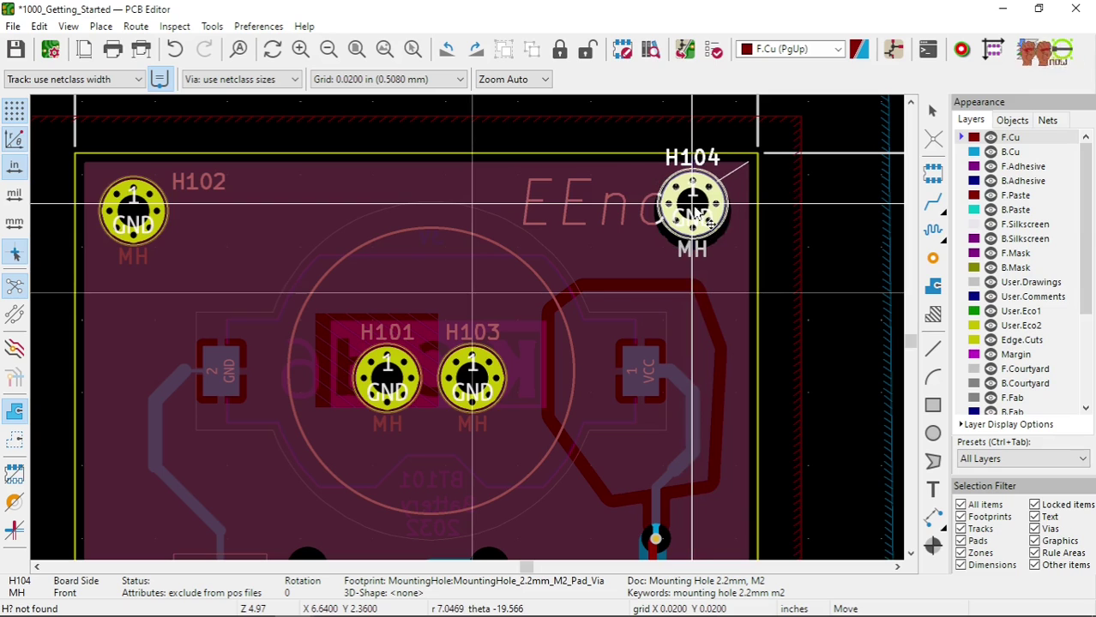
left_click(693, 210)
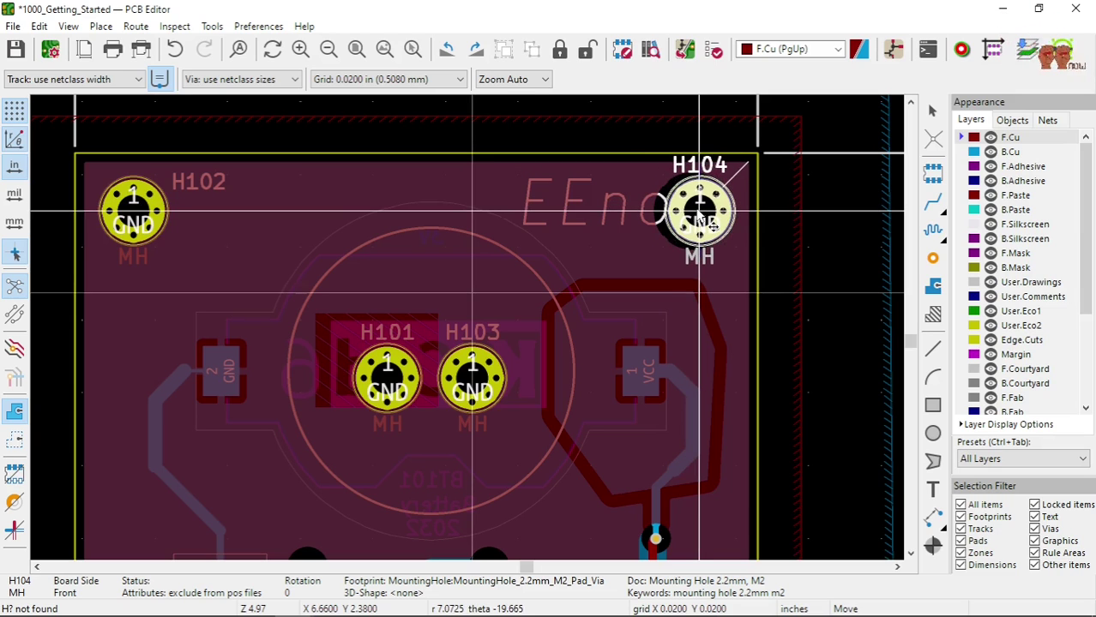
- Move mounting hole H101 into the board's bottom-left corner
scroll(467, 334, "down", 4)
scroll(556, 200, "up", 5)
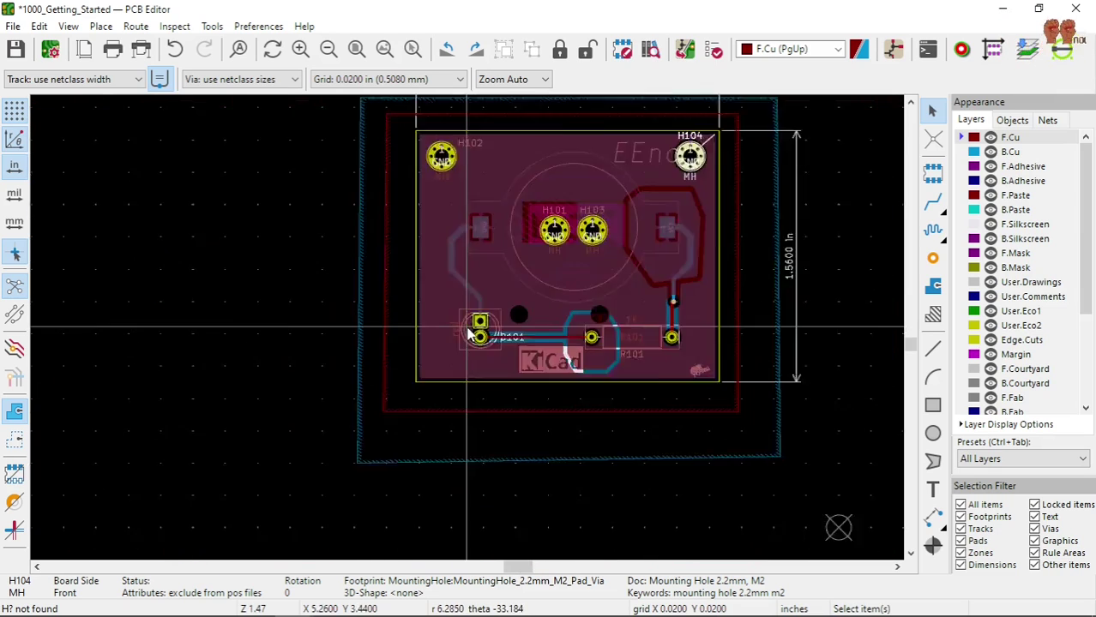
left_click(668, 120)
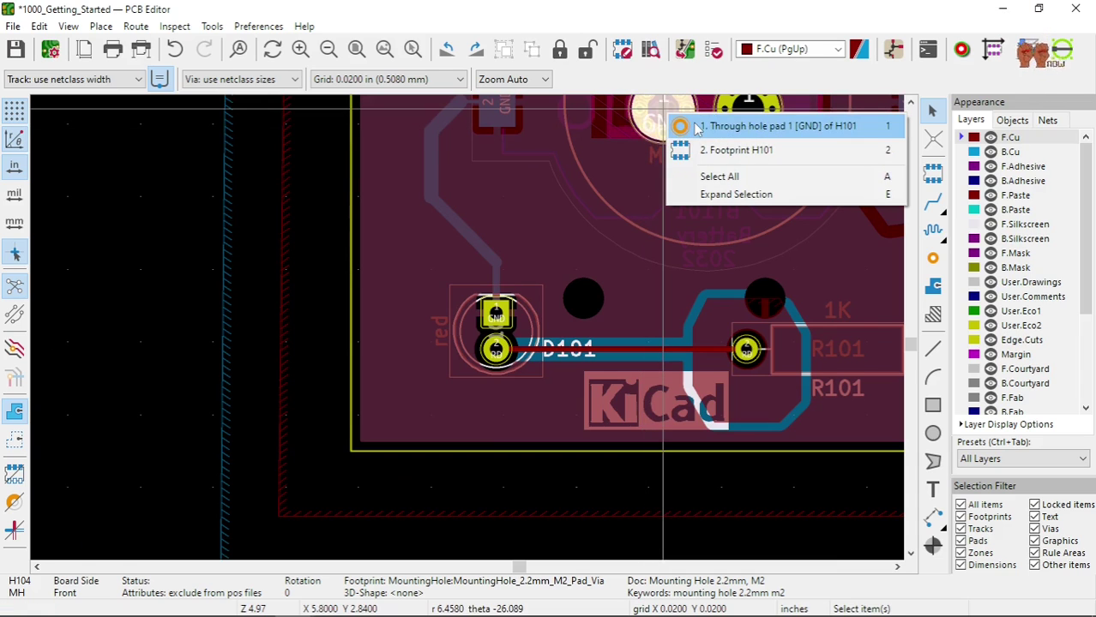
left_click(698, 150)
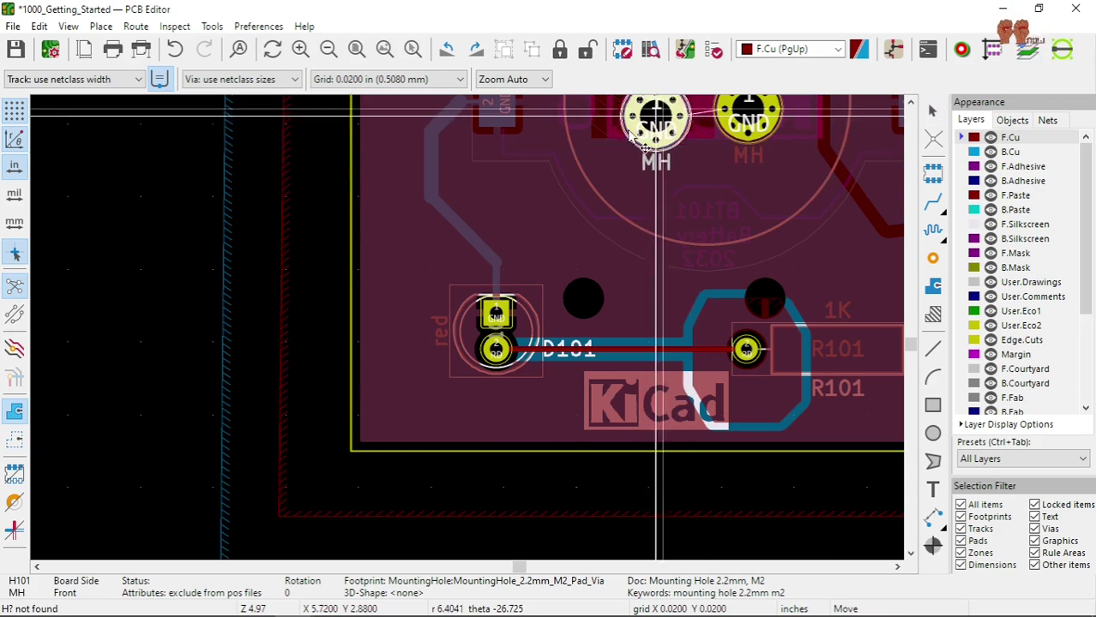
key("m")
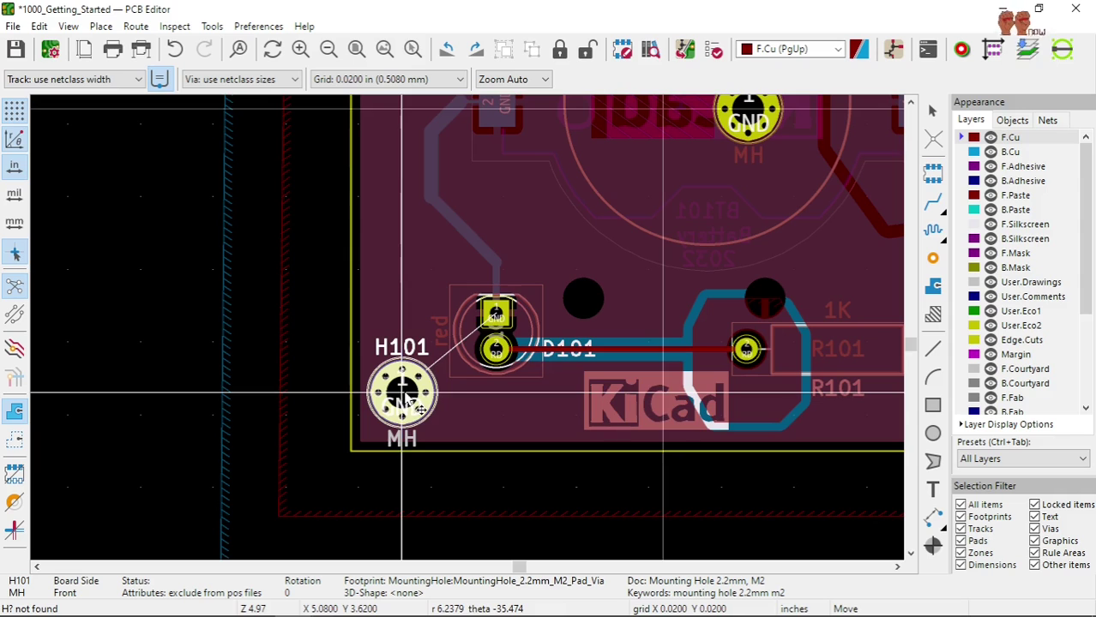
left_click(421, 403)
- Move mounting hole H103 to the lower-right corner beside the VCC pad
scroll(493, 300, "down", 4)
scroll(470, 343, "up", 4)
left_click(470, 350)
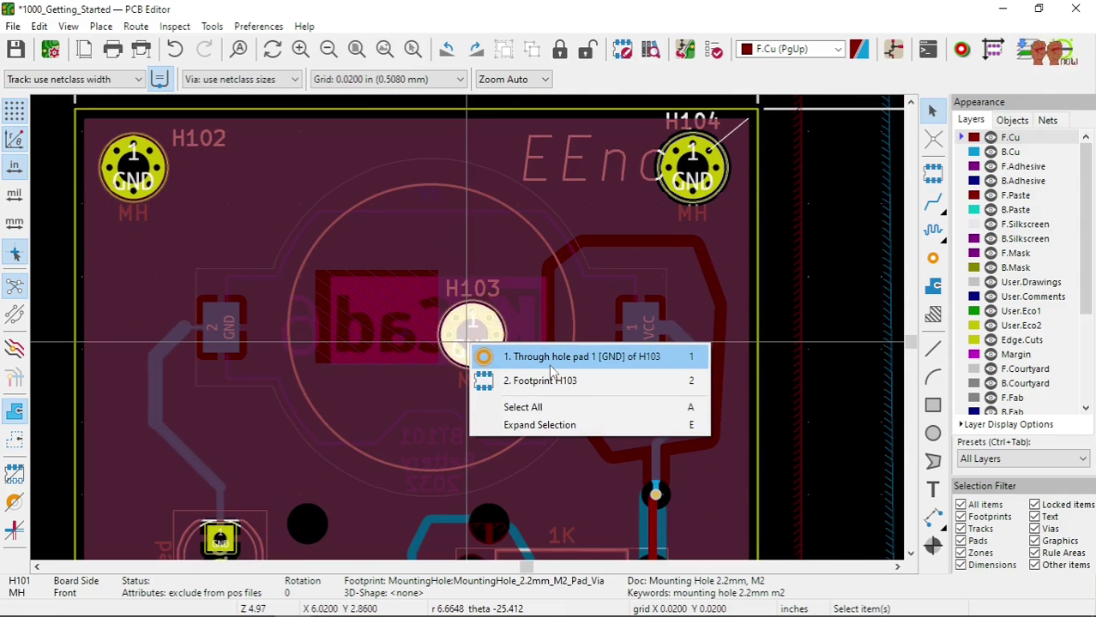
left_click(549, 380)
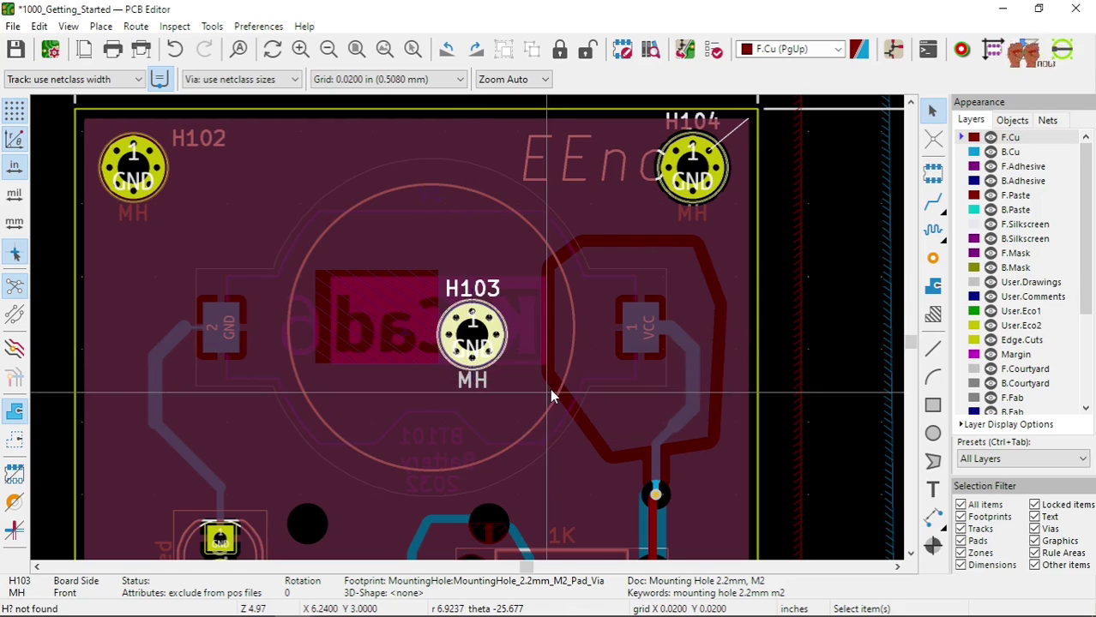
key("m")
scroll(558, 377, "down", 4)
scroll(465, 326, "up", 7)
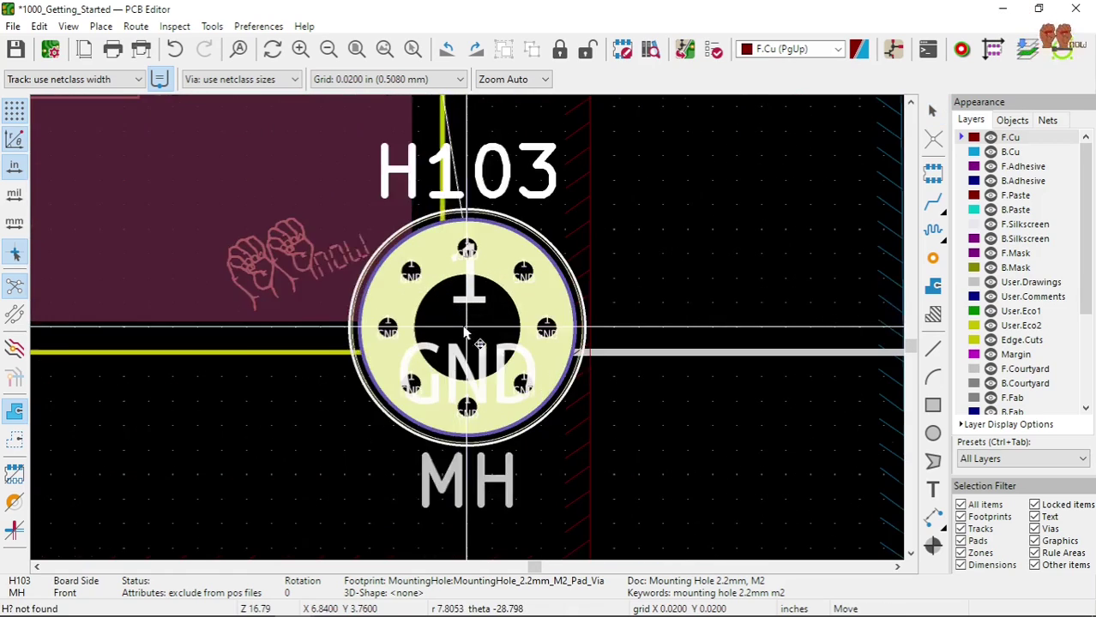
scroll(298, 248, "up", 3)
scroll(470, 330, "down", 3)
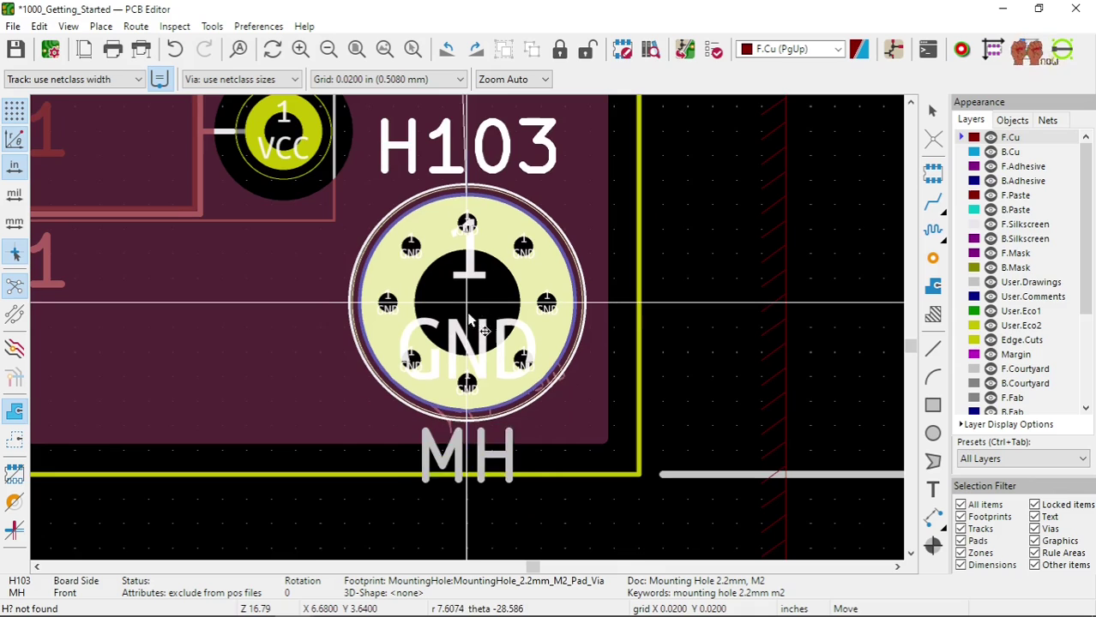
left_click(454, 307)
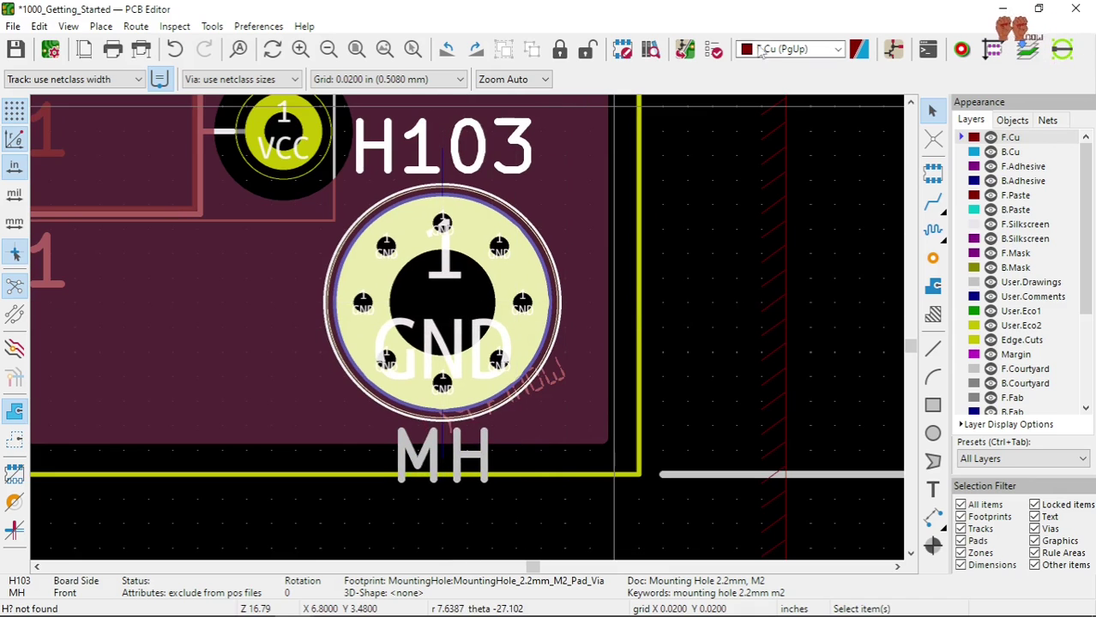
- Run DRC, reviewing 0 errors and 15 silkscreen-clipped-by-solder-mask warnings, then close it
left_click(714, 50)
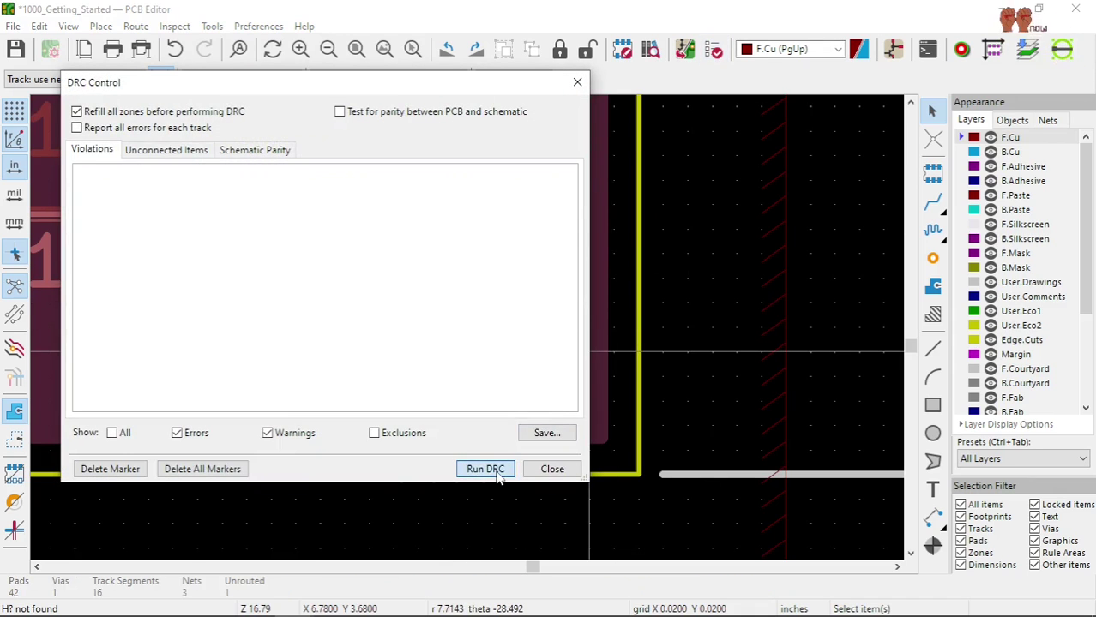
left_click(496, 475)
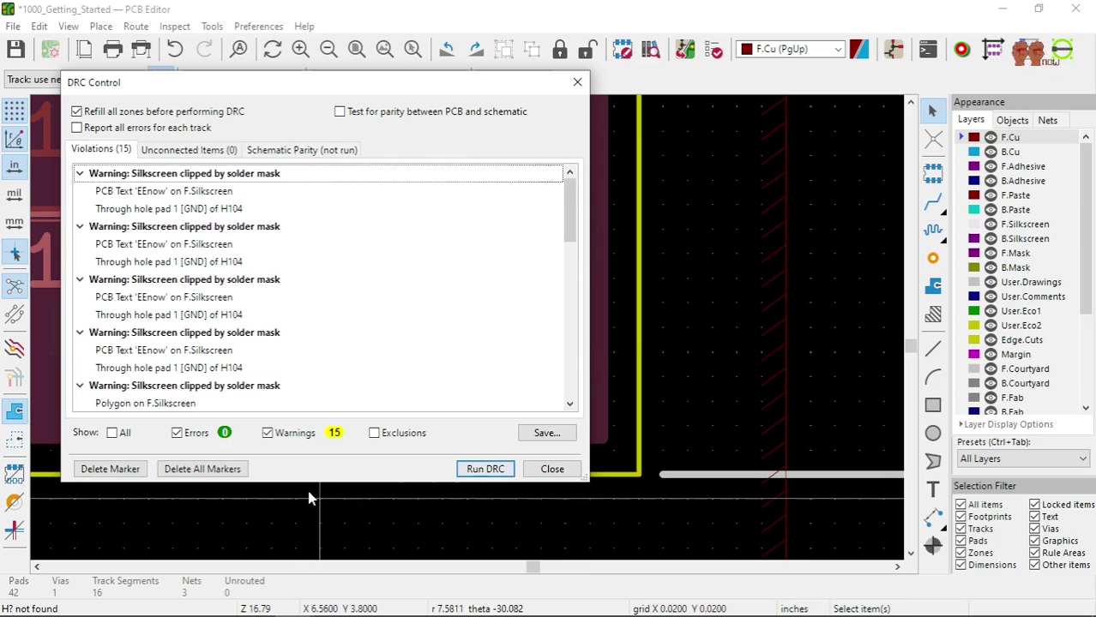
left_click(552, 473)
scroll(483, 465, "down", 2)
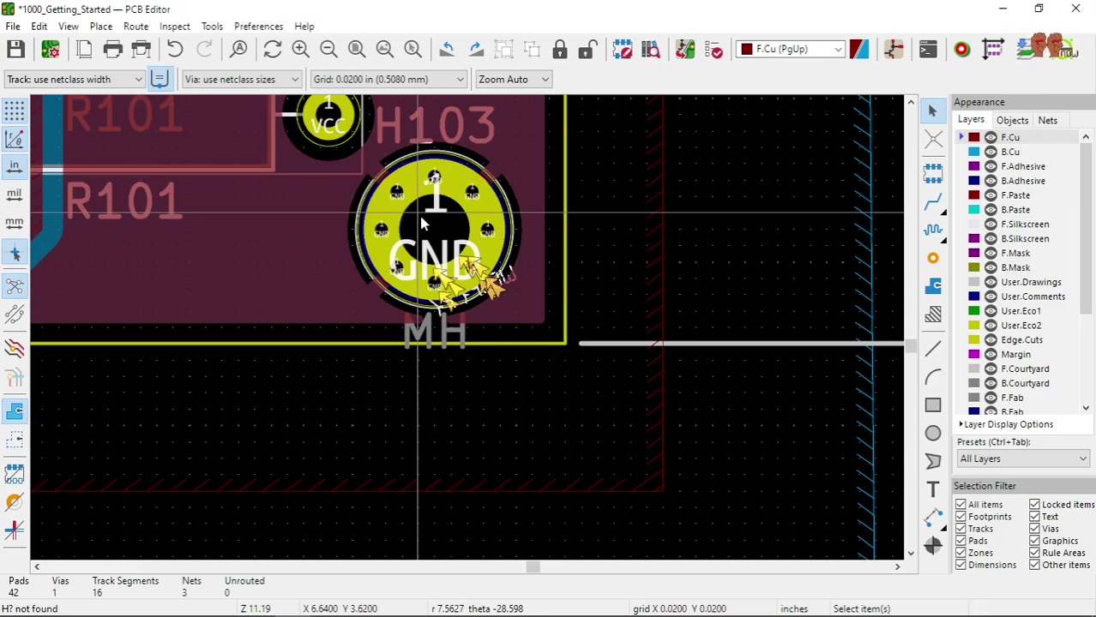
- Shift the EEnow silkscreen text left clear of H104 and pick up the H104 label
scroll(468, 329, "down", 8)
scroll(468, 328, "down", 2)
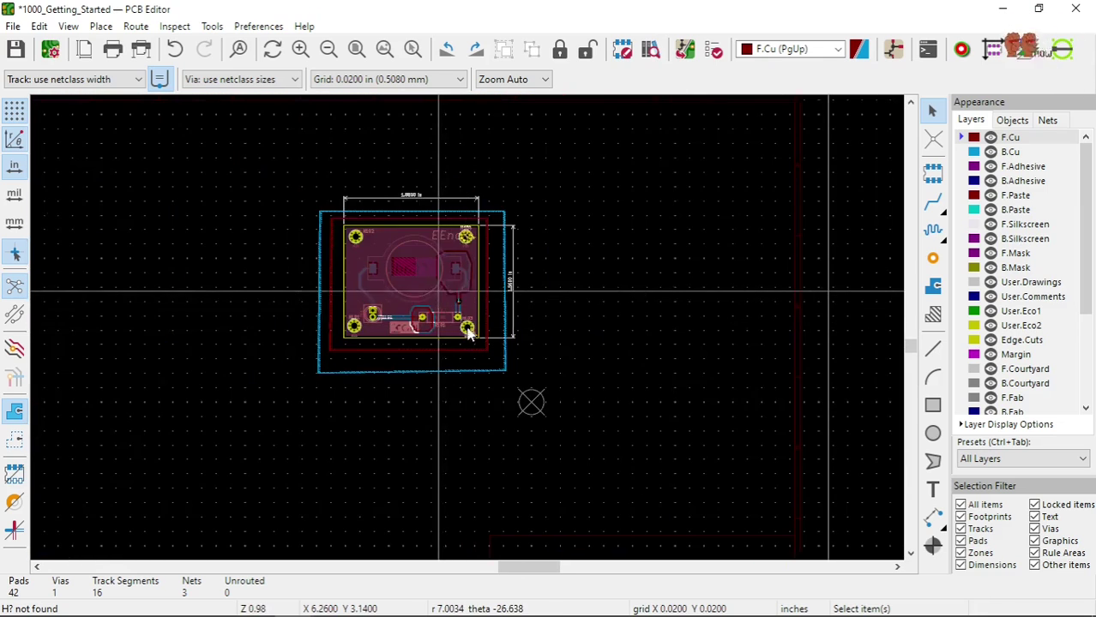
scroll(465, 330, "up", 3)
scroll(521, 240, "up", 4)
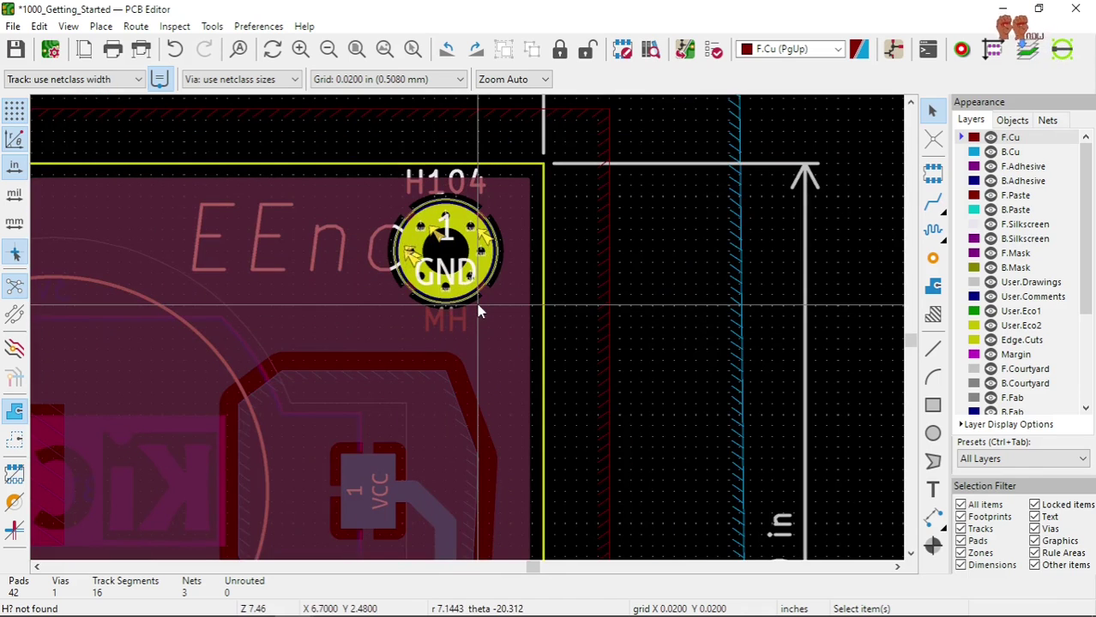
left_click(280, 271)
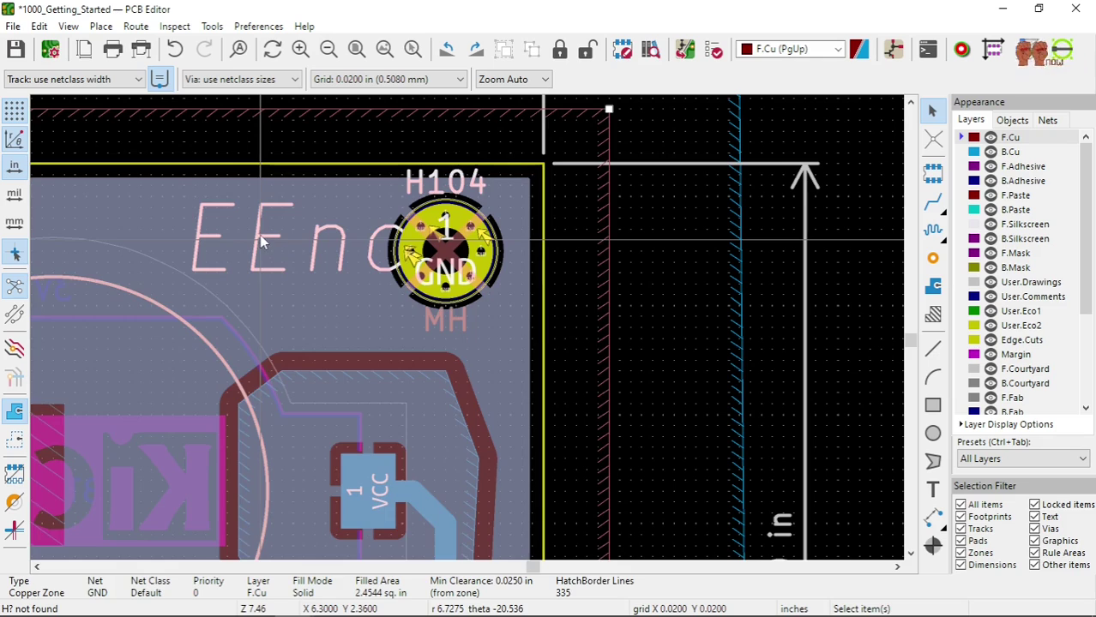
left_click(263, 243)
key("m")
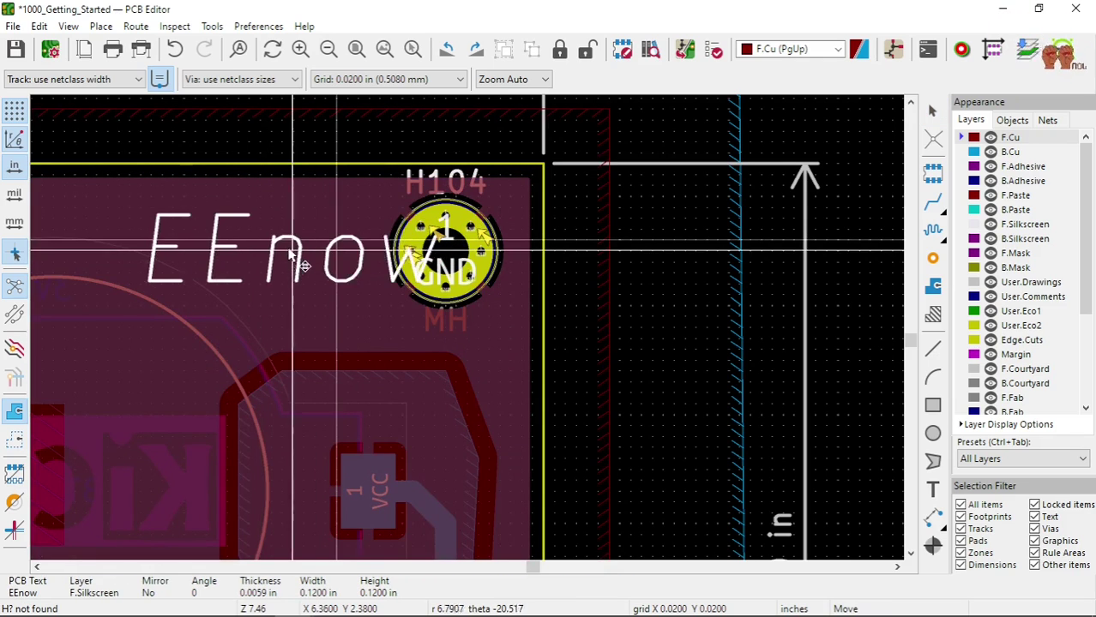
left_click(159, 248)
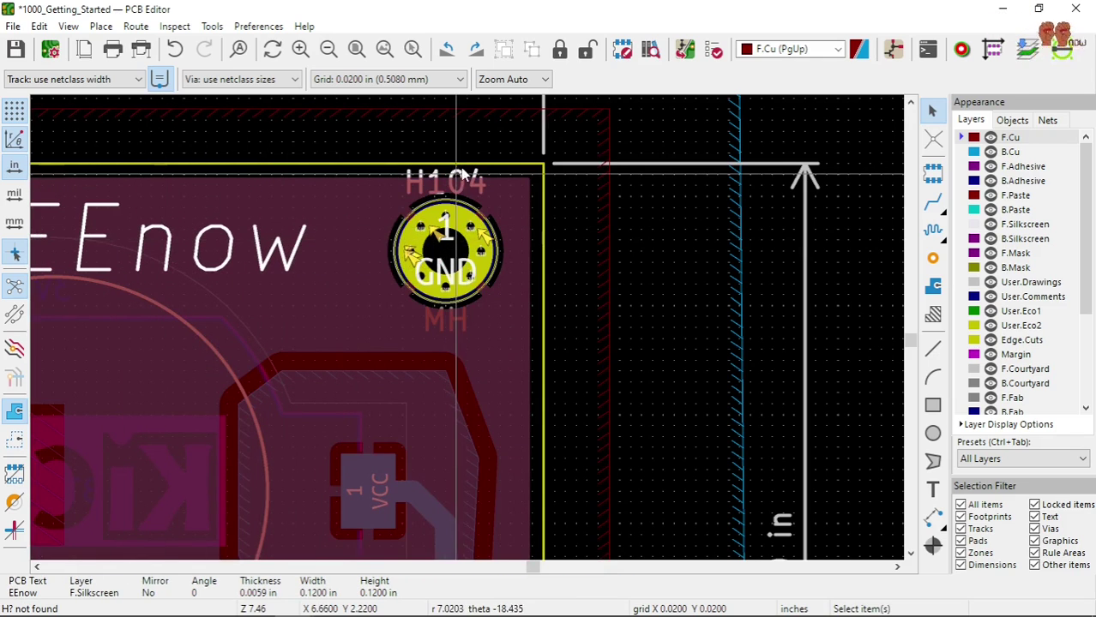
left_click(459, 176)
key("m")
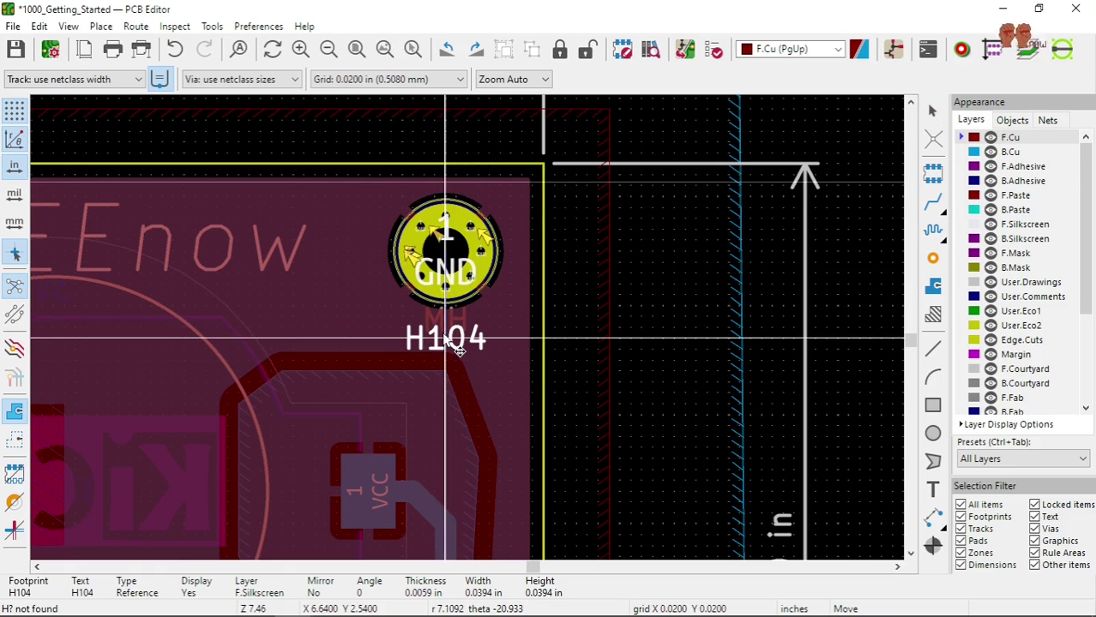
- Place the H104 reference label below its pad
left_click(446, 339)
scroll(463, 330, "down", 3)
scroll(465, 326, "up", 5)
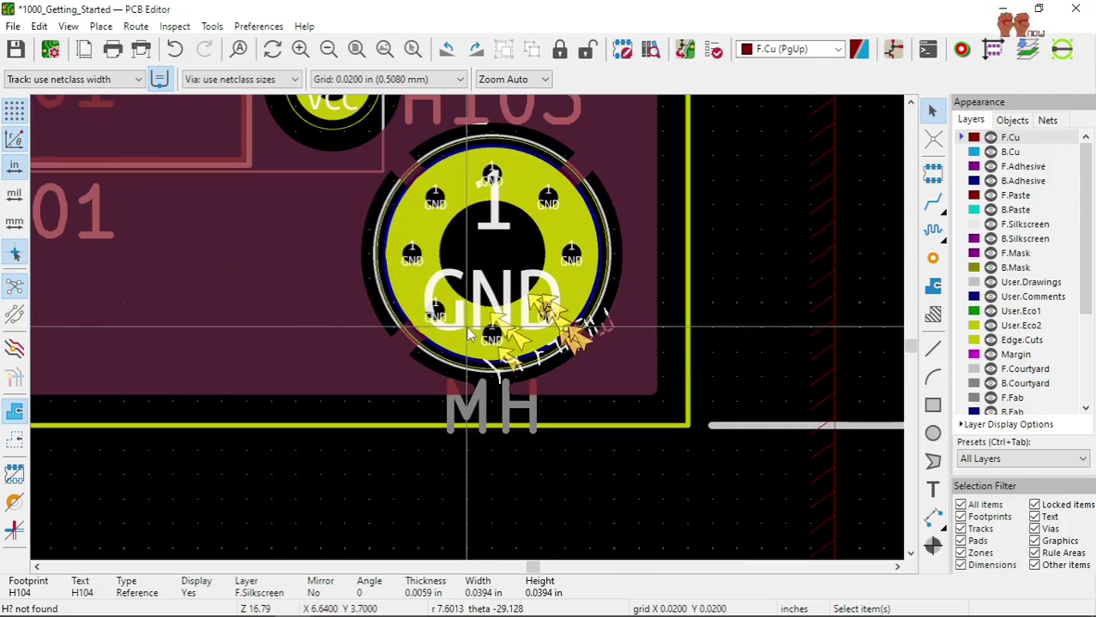
- Move footprint H103 to the left, then return it to the board corner
left_click(492, 303)
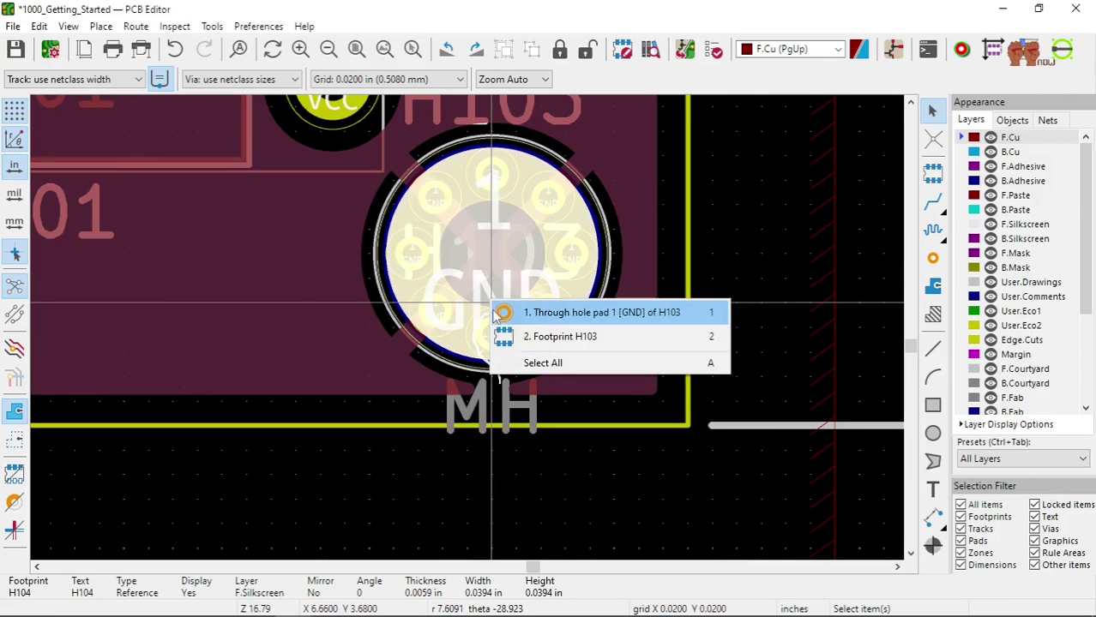
left_click(503, 424)
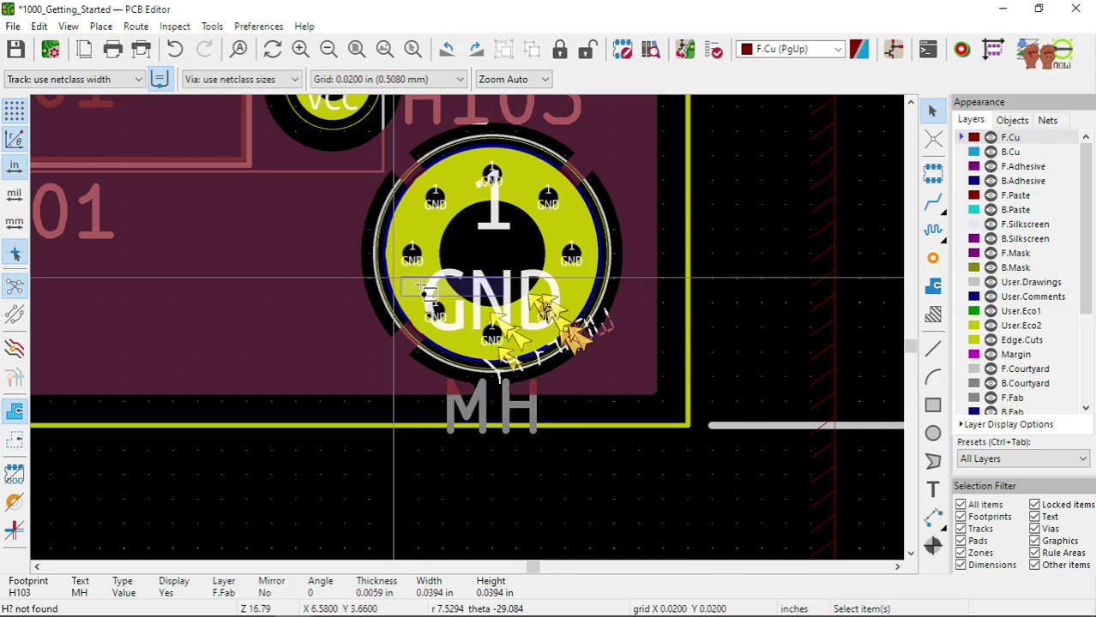
left_click(600, 341)
left_click(600, 344)
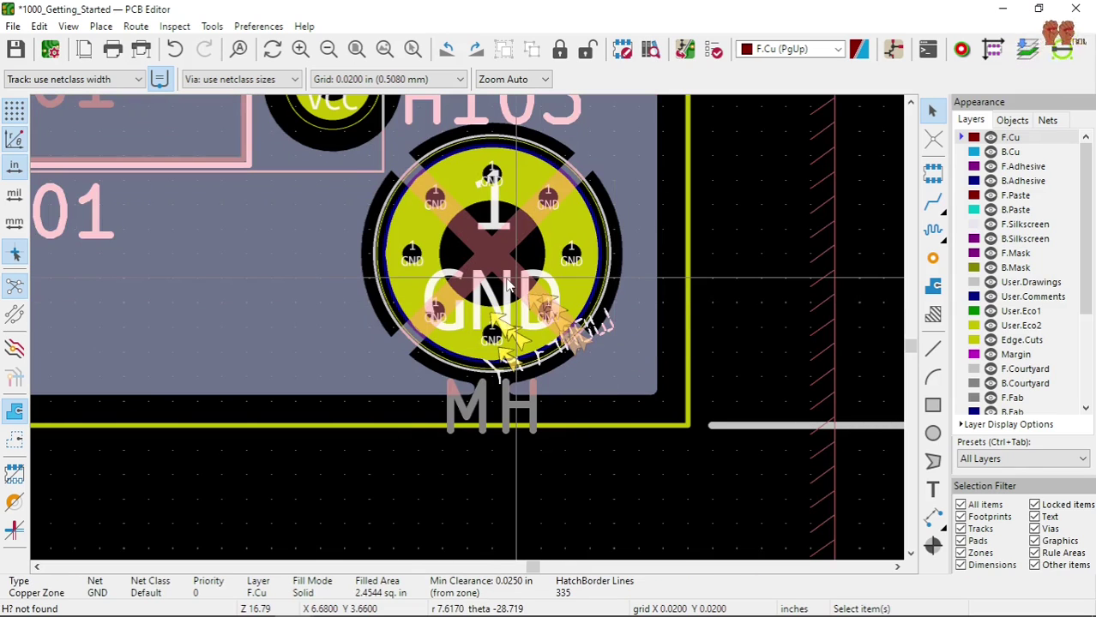
key("Escape")
left_click(478, 255)
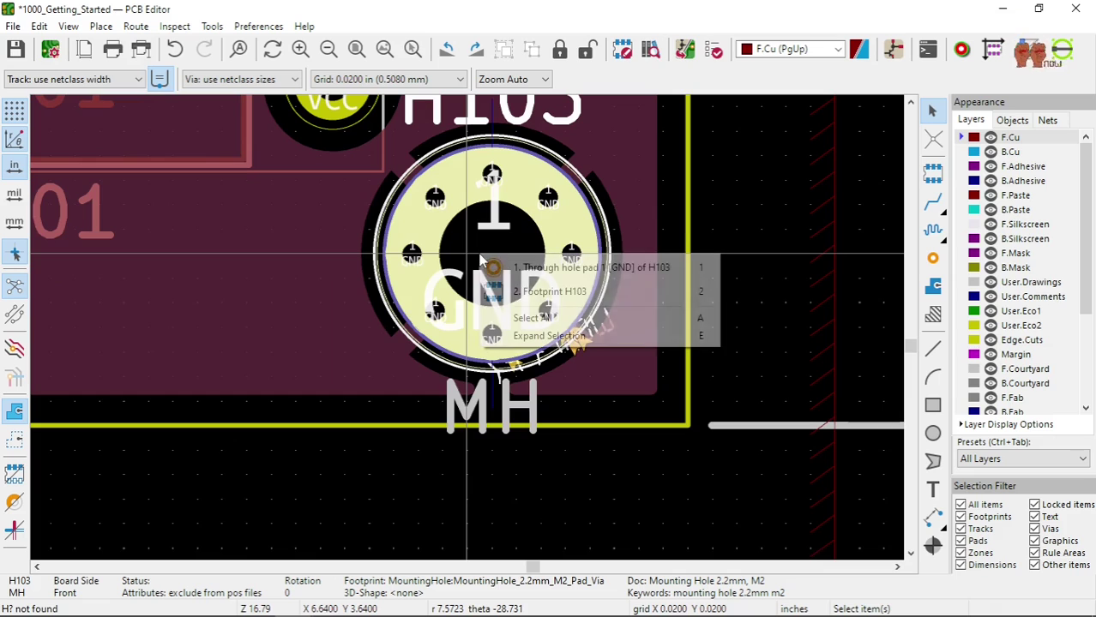
left_click(557, 292)
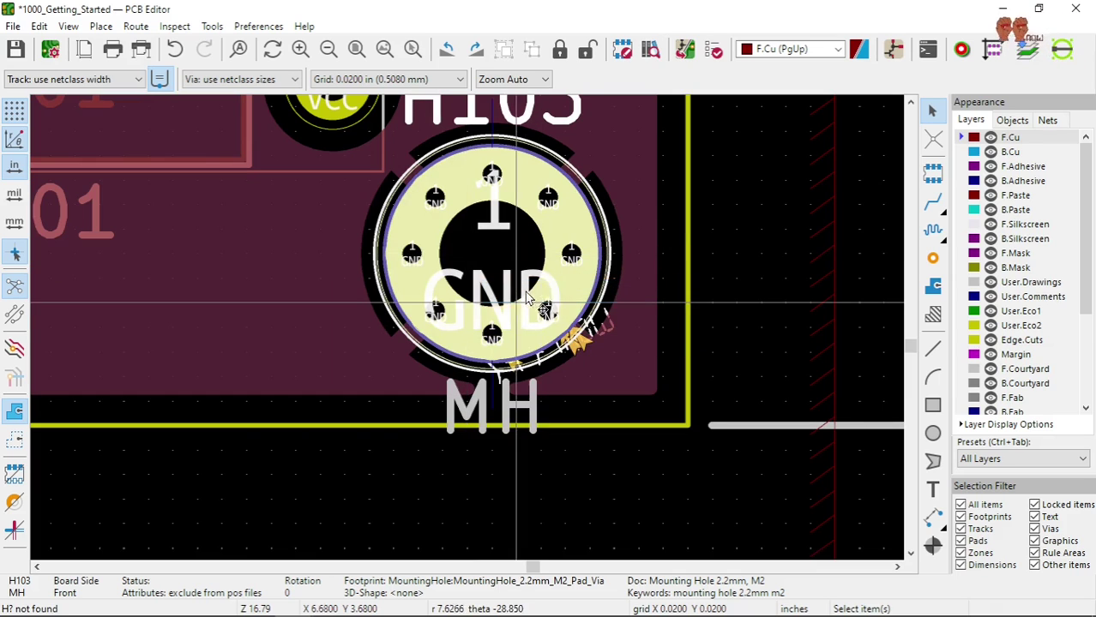
key("m")
left_click(271, 276)
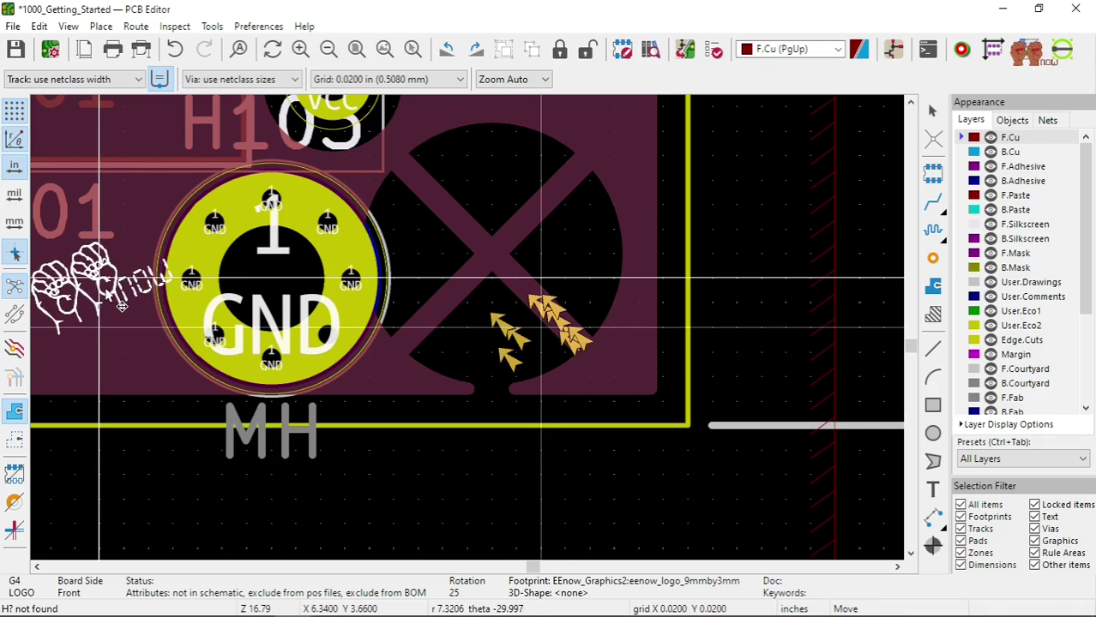
left_click(289, 288)
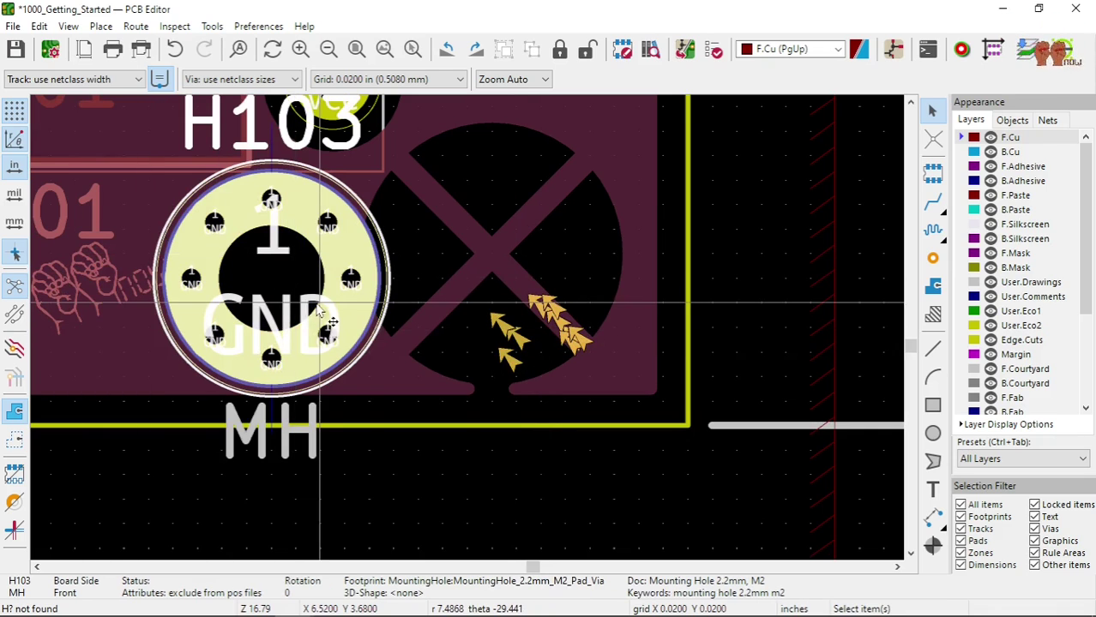
key("m")
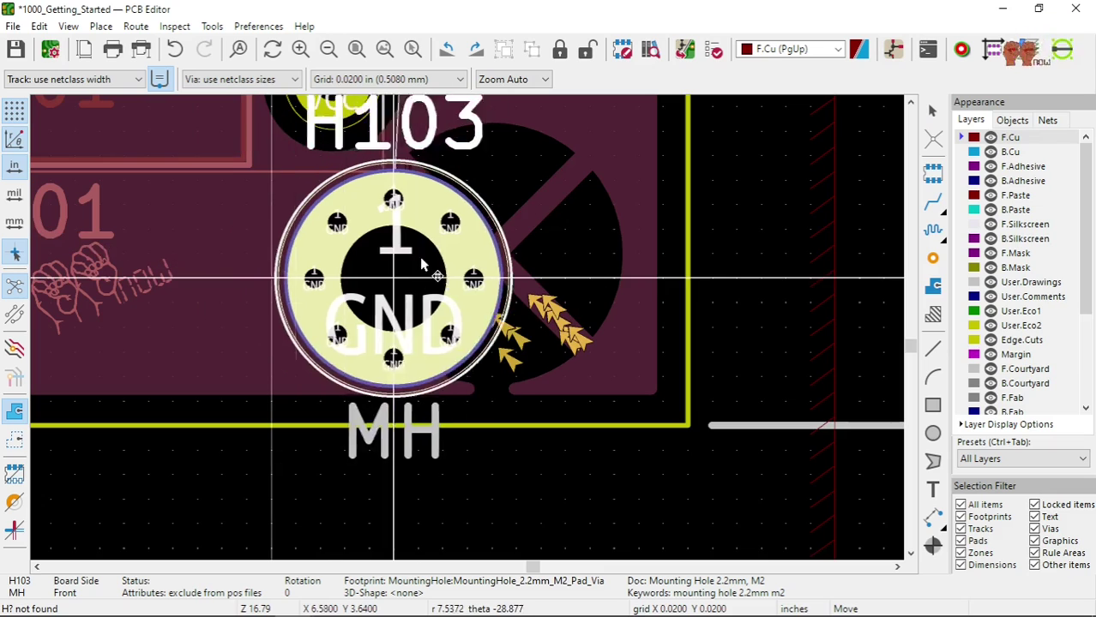
left_click(482, 248)
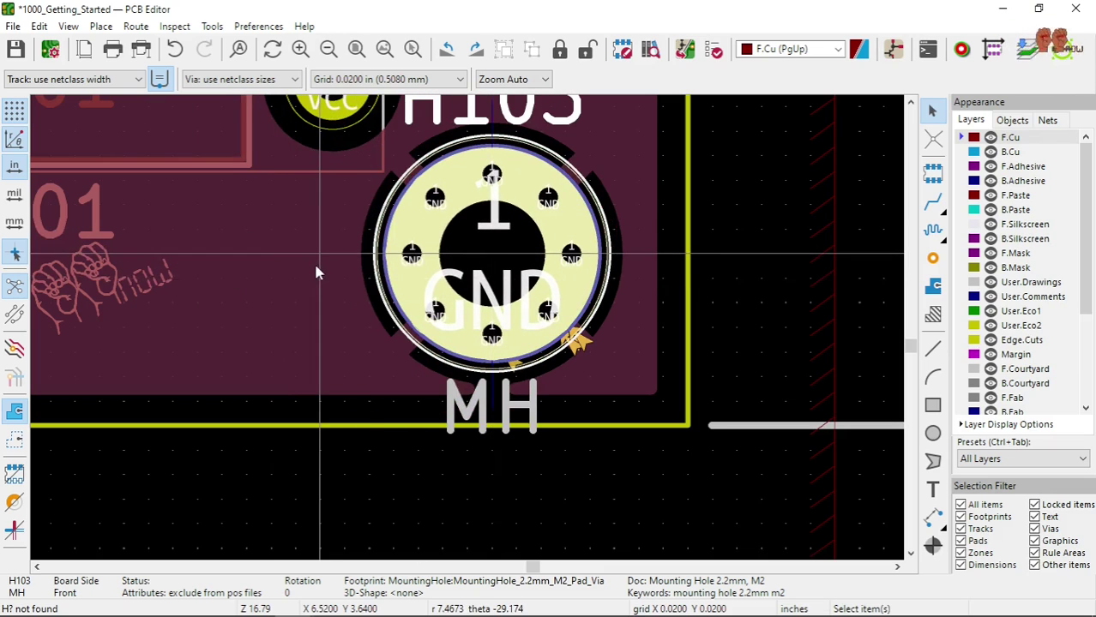
- Move H103's MH value label from below the hole to above it
left_click(313, 262)
scroll(506, 334, "down", 2)
scroll(549, 335, "up", 2)
scroll(457, 364, "down", 3)
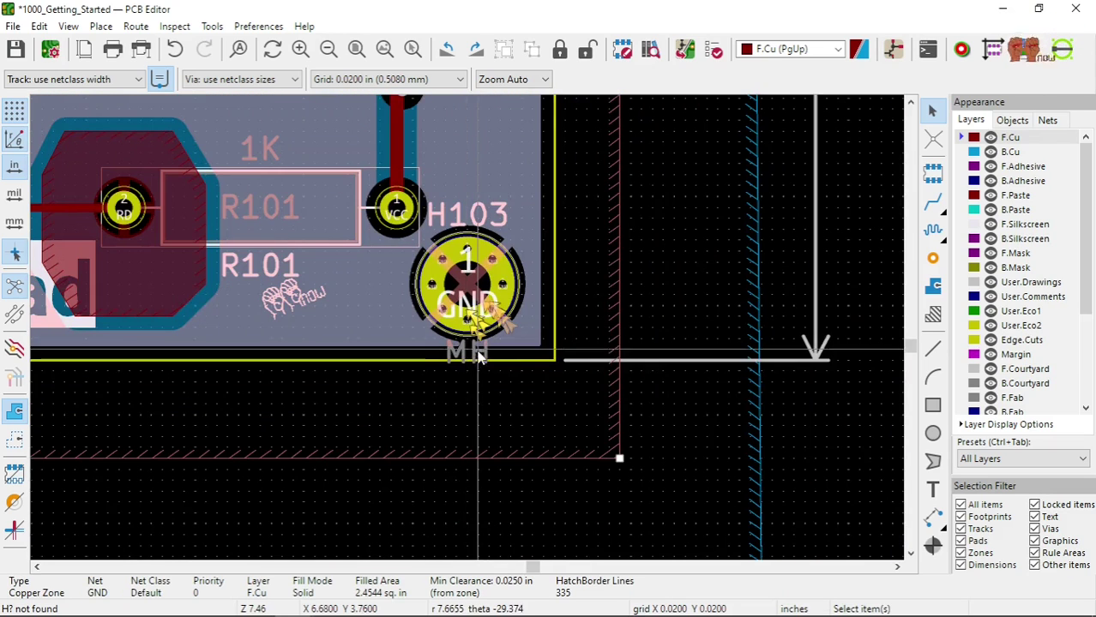
left_click(467, 354)
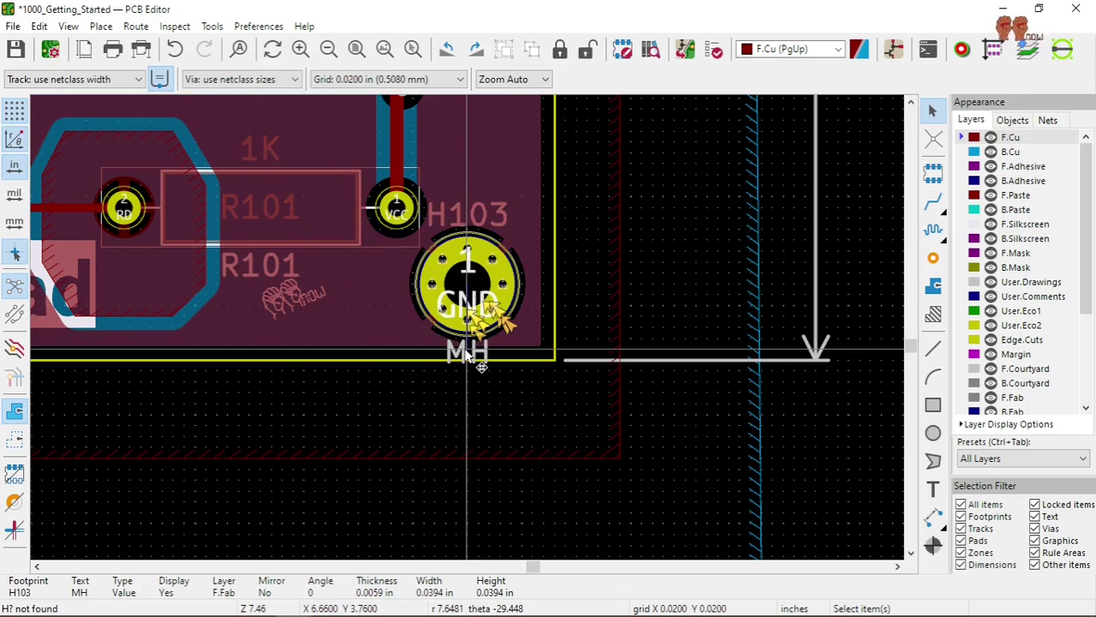
key("m")
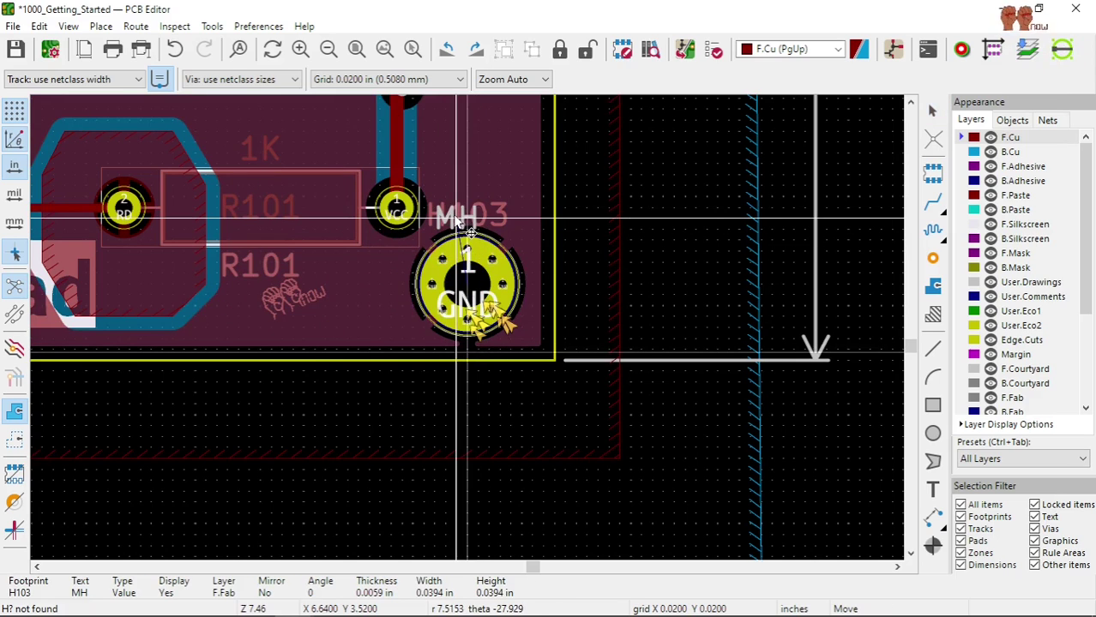
left_click(467, 223)
- Nudge the small EEnow logo near R101 slightly down-left, then open the Footprint Editor
left_click(373, 250)
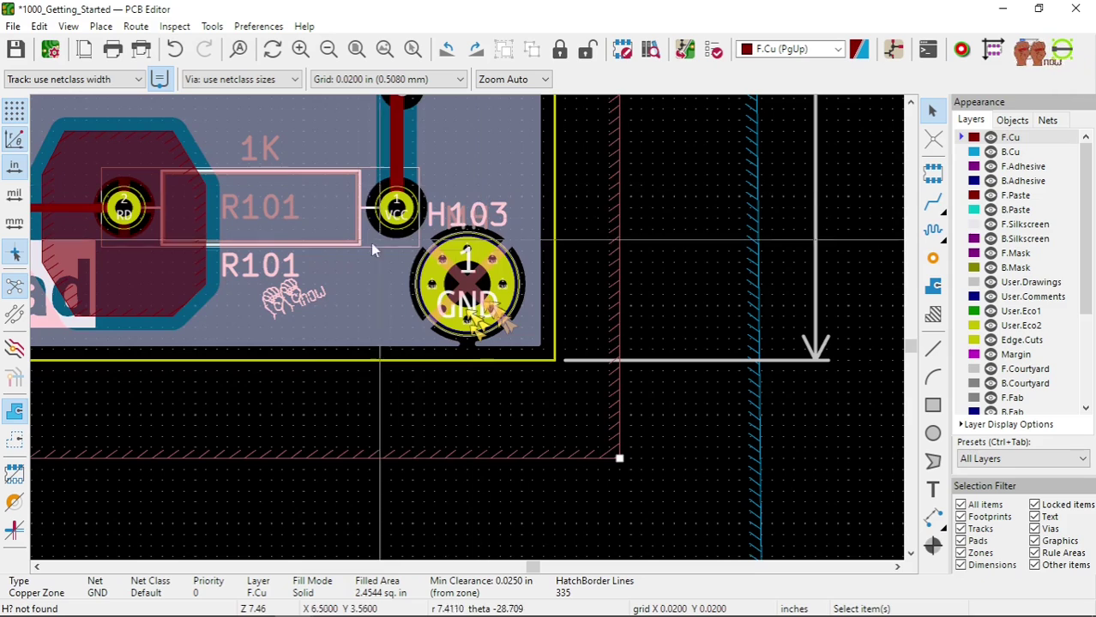
scroll(332, 264, "down", 2)
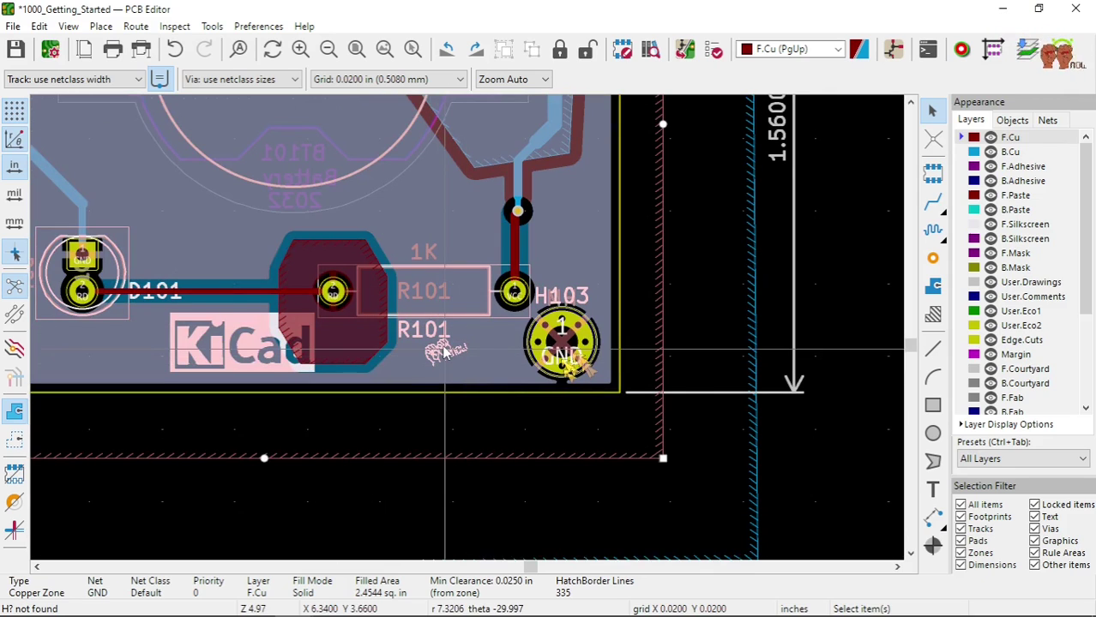
left_click(444, 351)
left_click(434, 355)
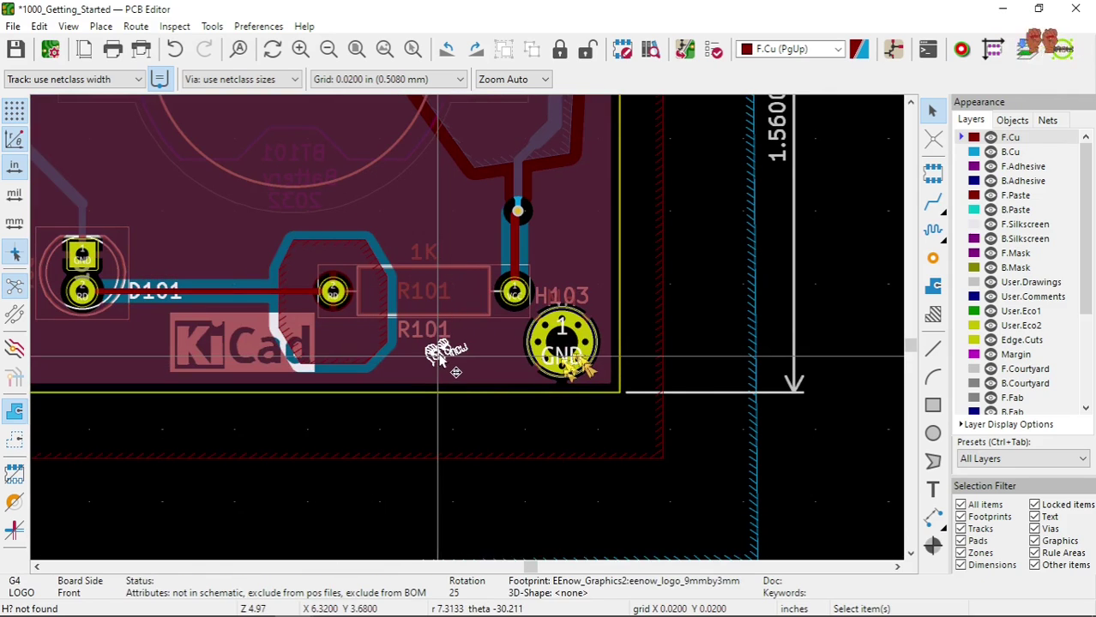
left_click_drag(444, 359, 437, 364)
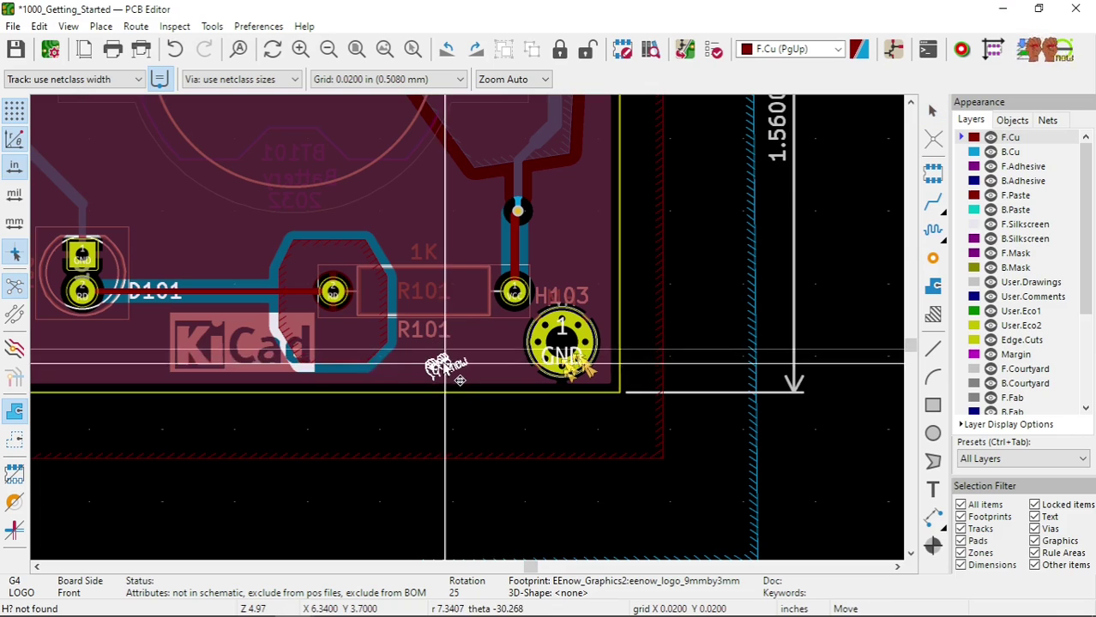
left_click(622, 49)
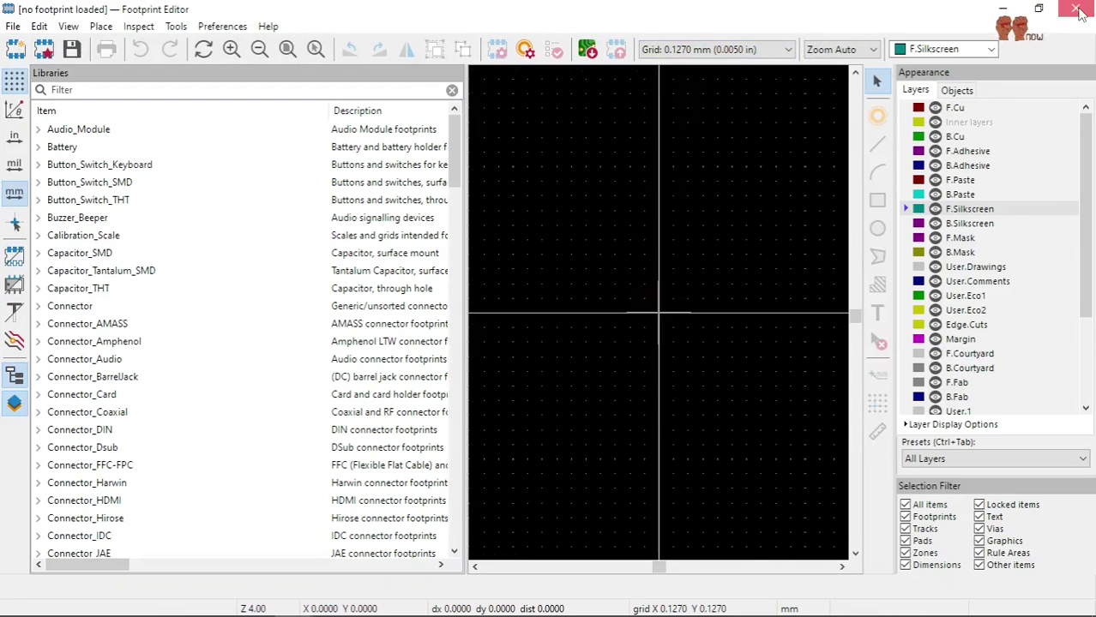
- Close the empty Footprint Editor window to return to the board layout
left_click(1078, 10)
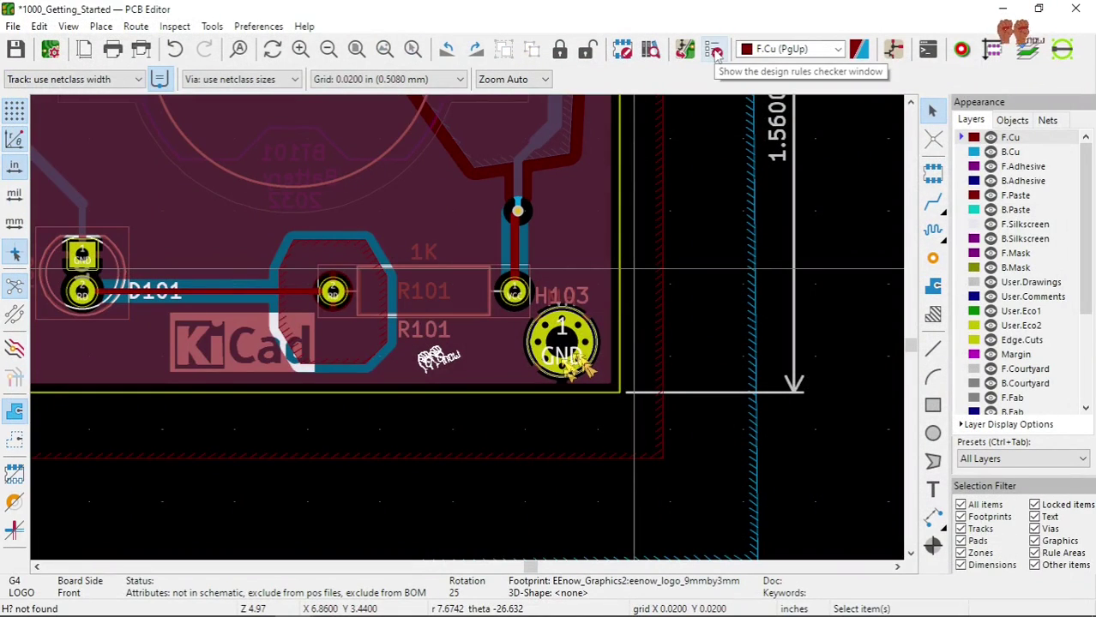
- Rerun DRC, confirming 0 errors and 0 warnings, and close the results
left_click(716, 51)
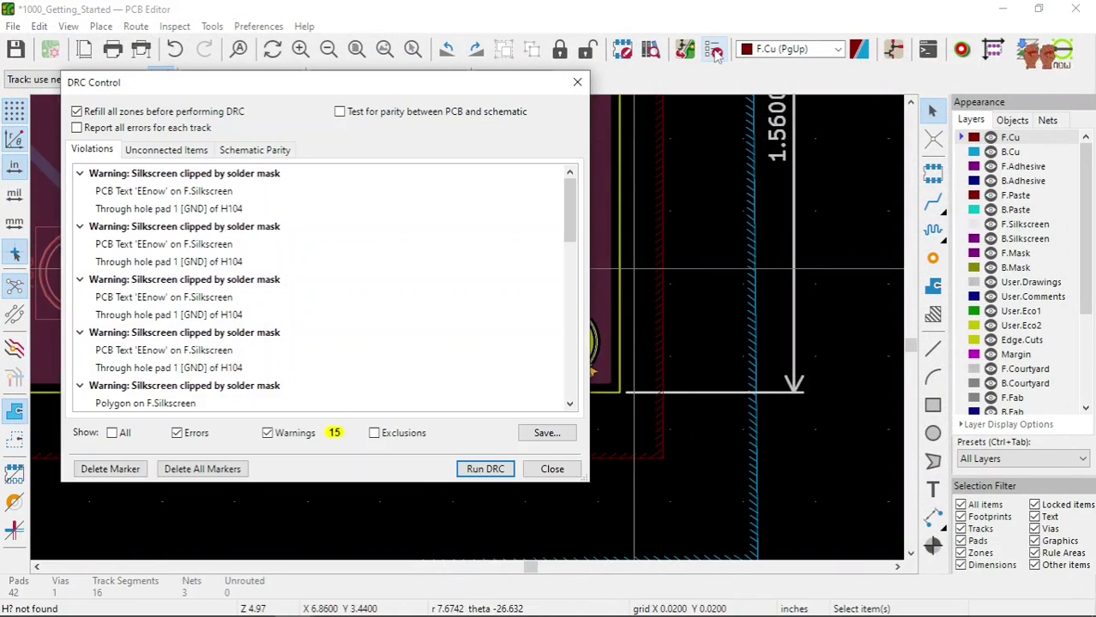
left_click(486, 469)
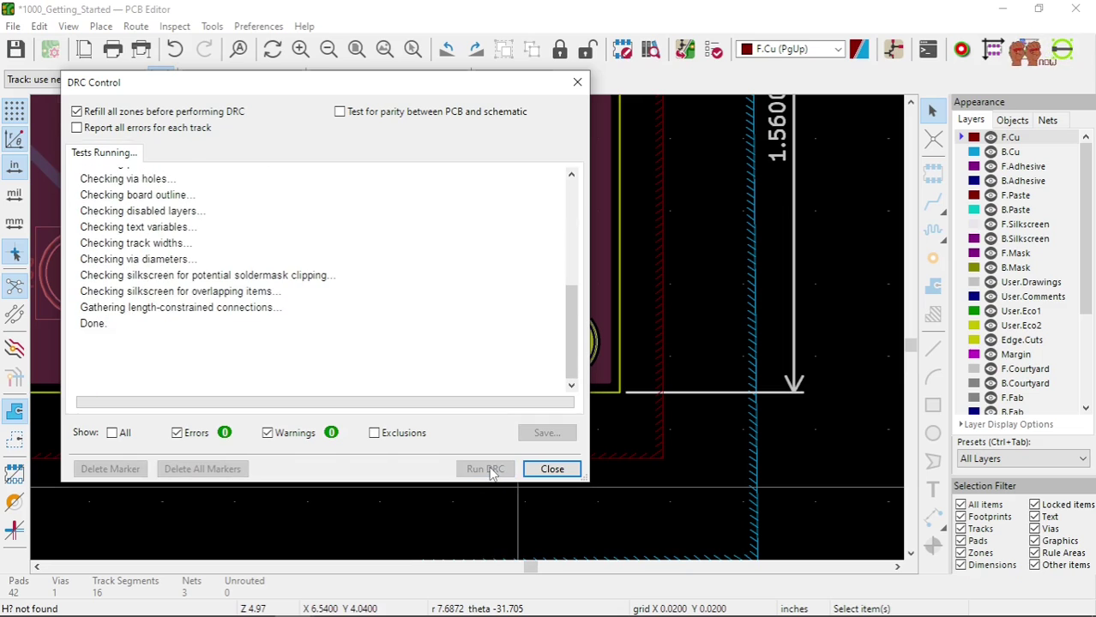
left_click(552, 469)
scroll(454, 305, "down", 4)
scroll(454, 306, "up", 4)
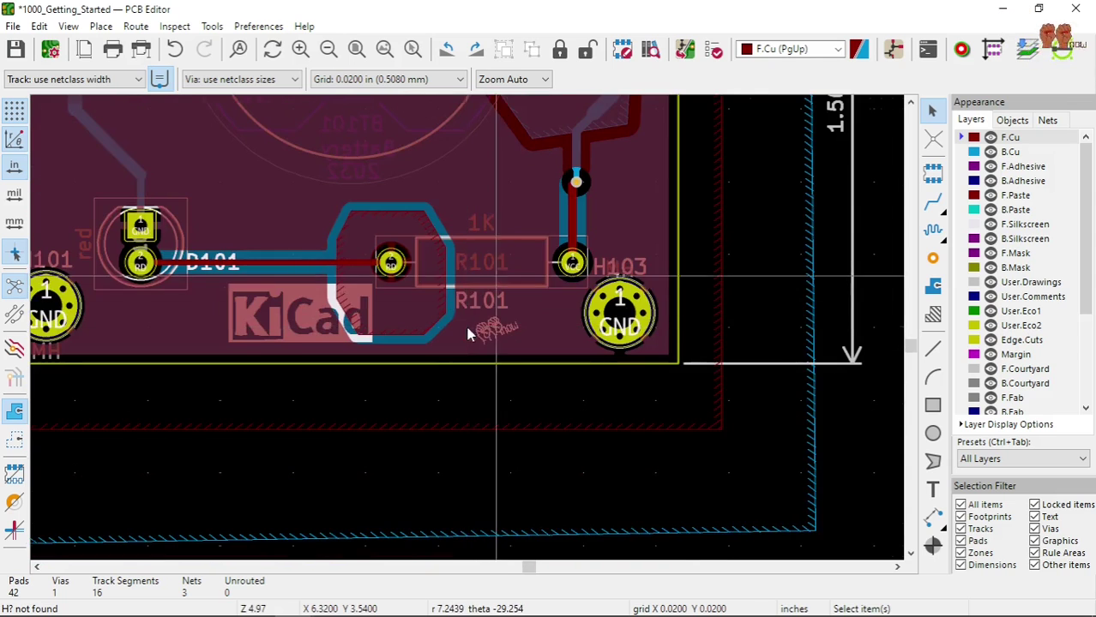
- Lock footprint H102 in its properties, then select footprint H104
scroll(467, 331, "down", 2)
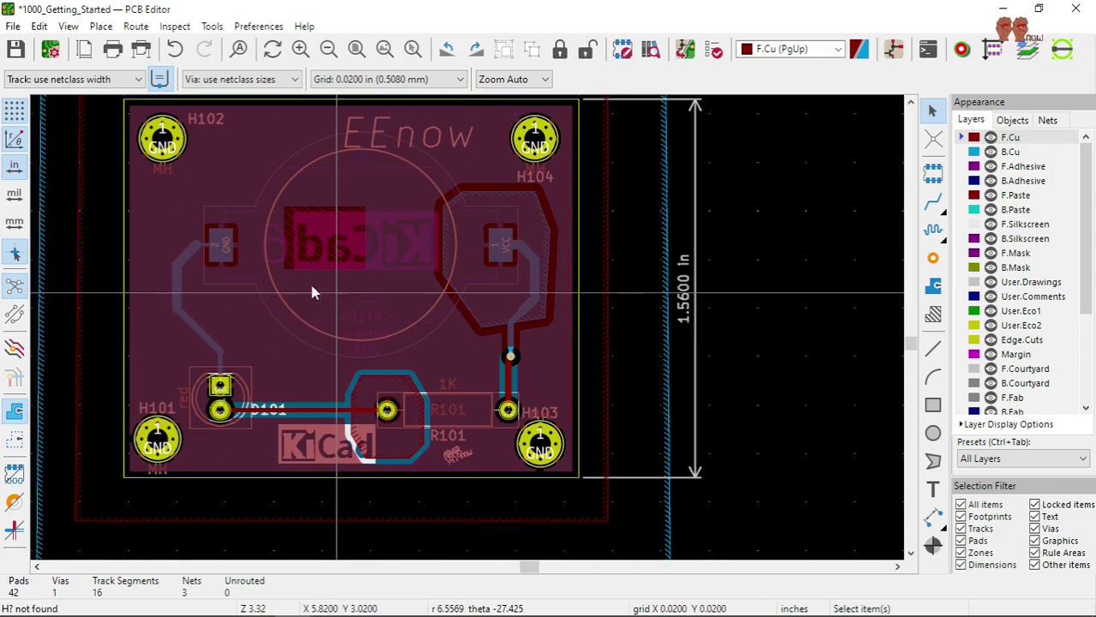
left_click(166, 139)
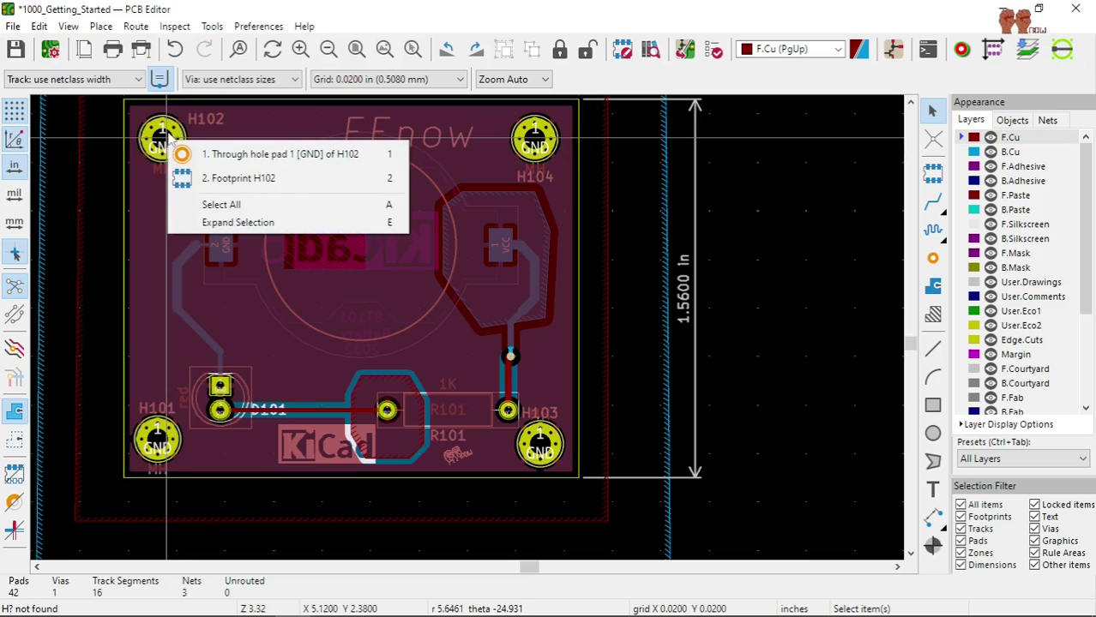
left_click(184, 177)
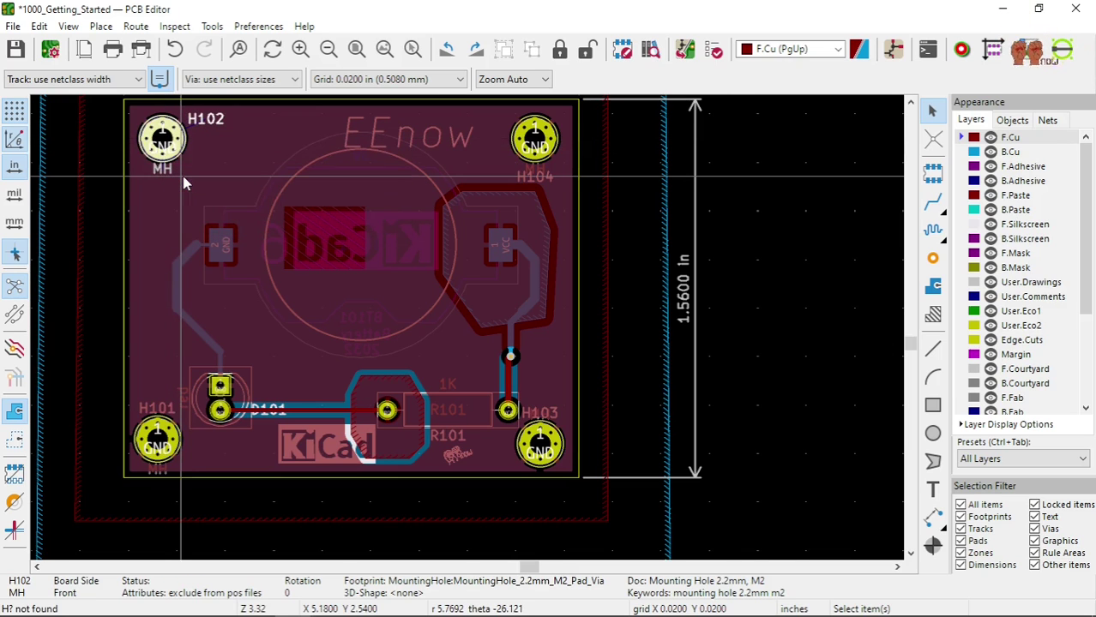
key("e")
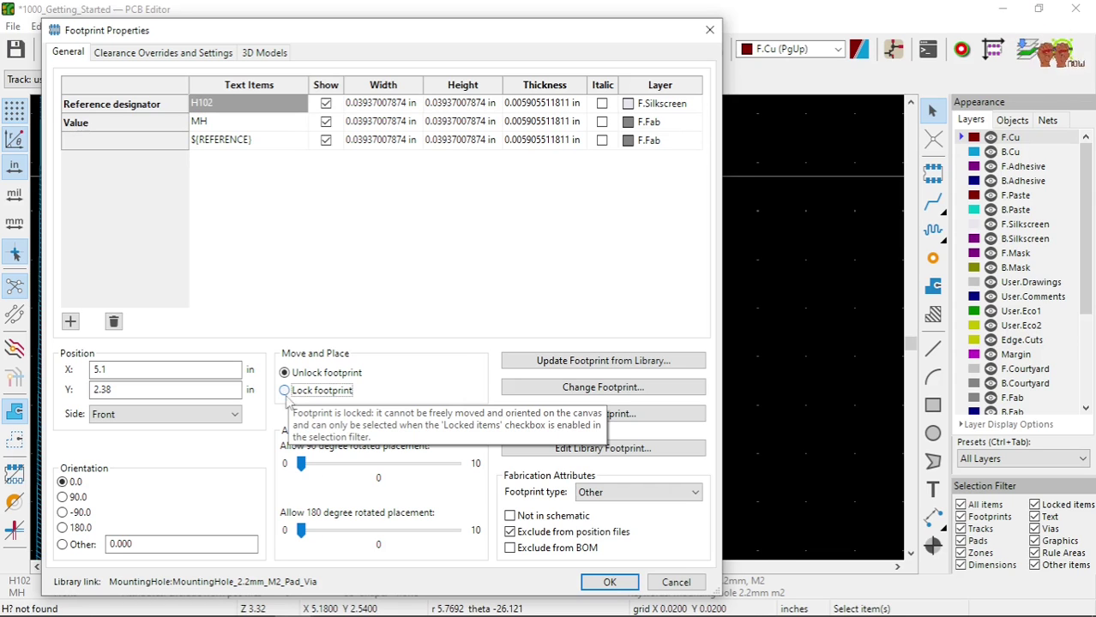
left_click(285, 391)
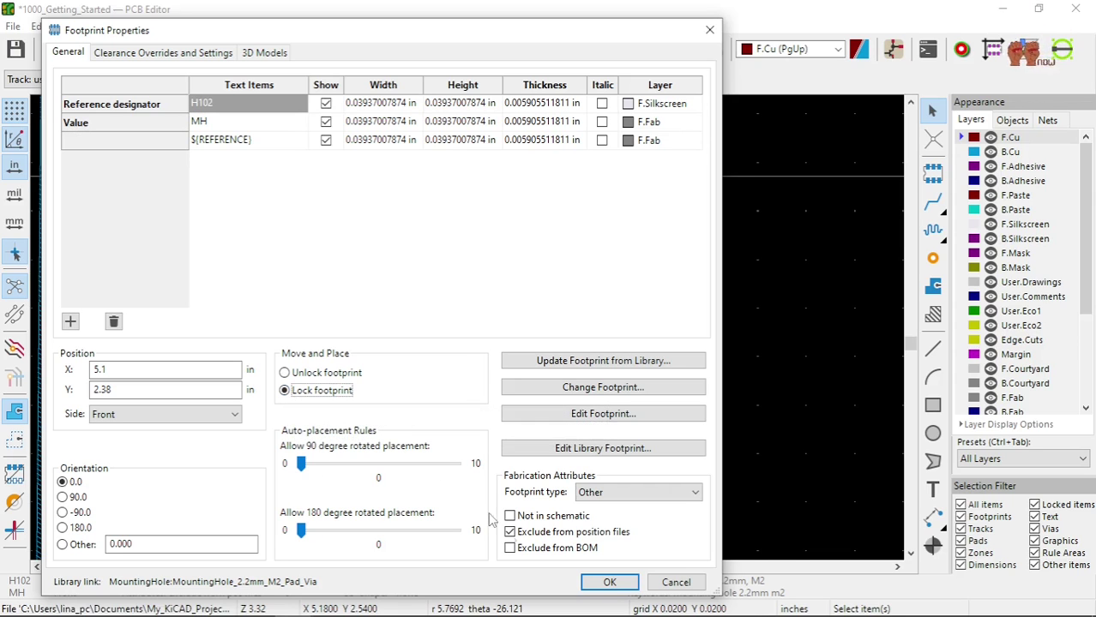
left_click(609, 583)
left_click(544, 137)
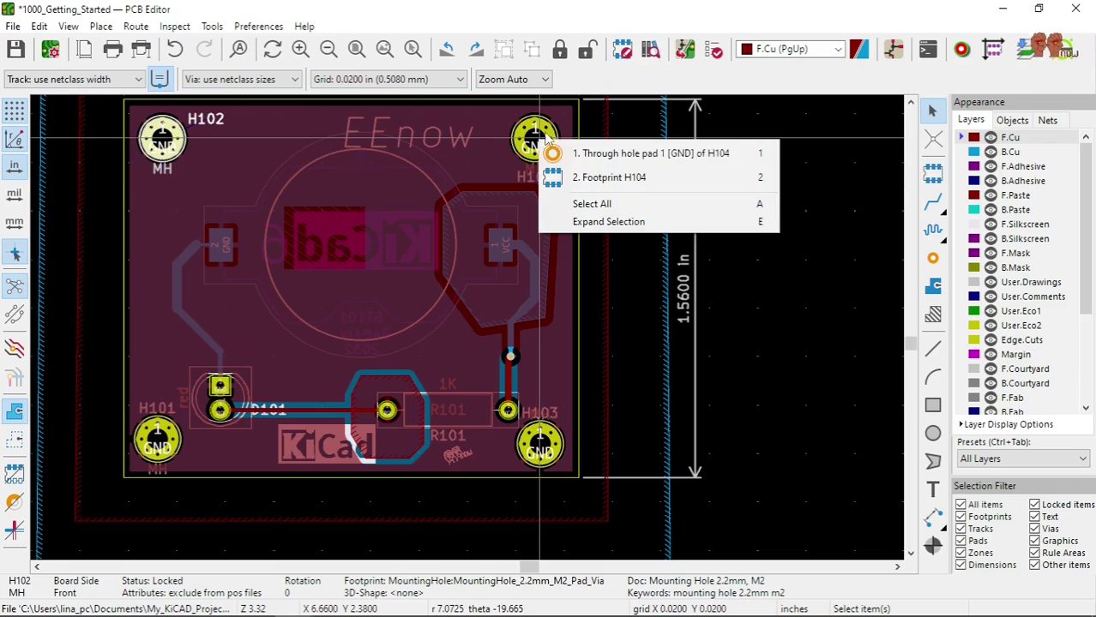
left_click(587, 171)
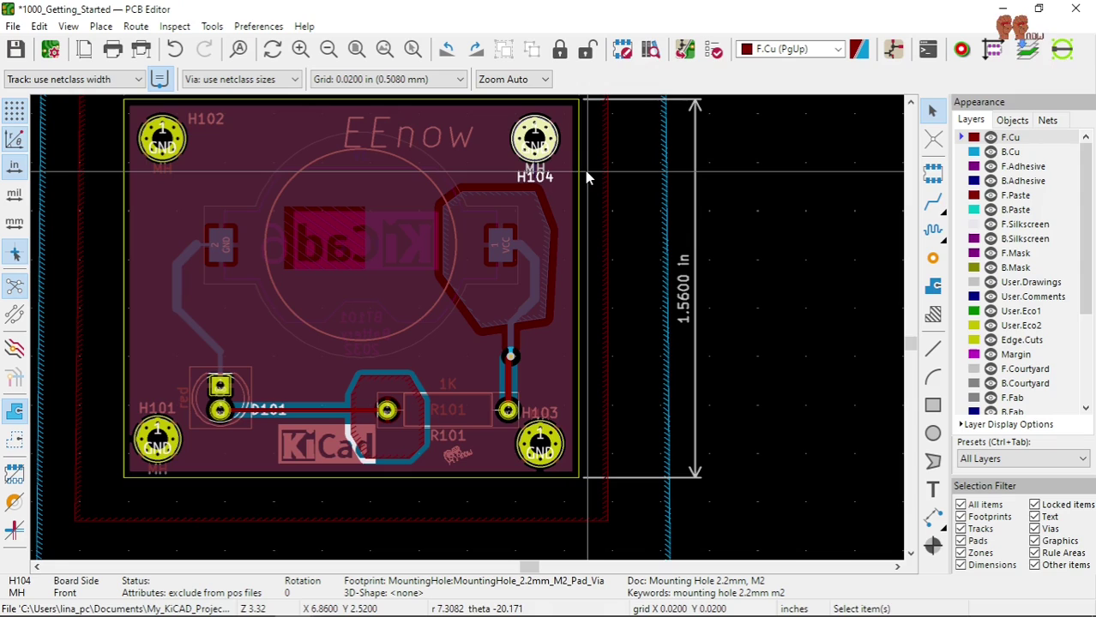
- Pick footprint H104 from the overlapping items and drag it slightly left and down
left_click(541, 147)
left_click(541, 147)
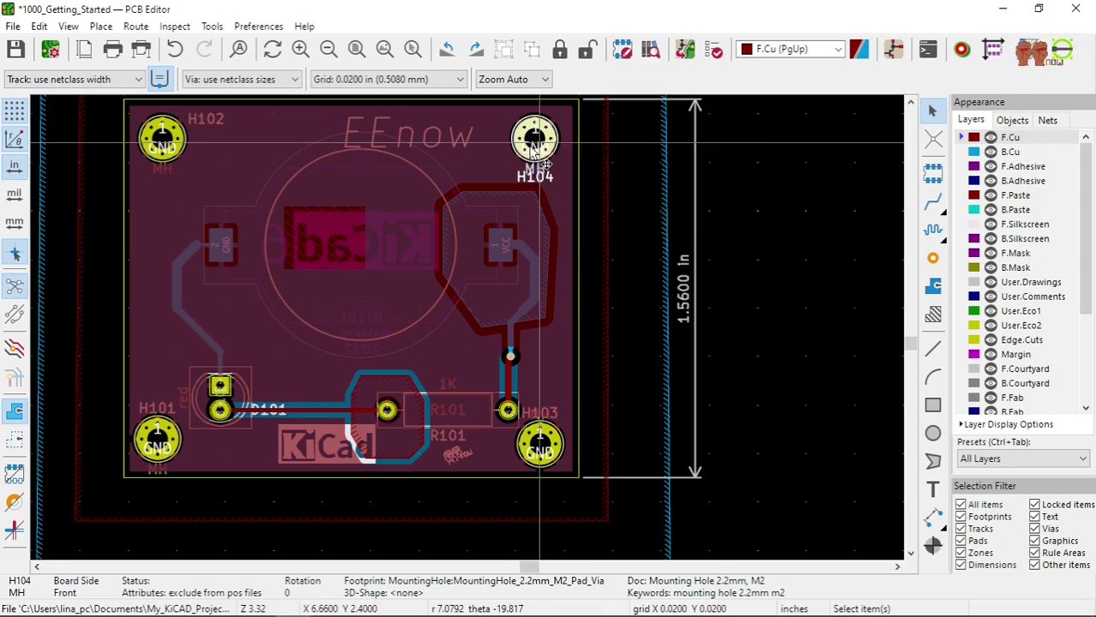
left_click(541, 147)
left_click(517, 138)
left_click(516, 137)
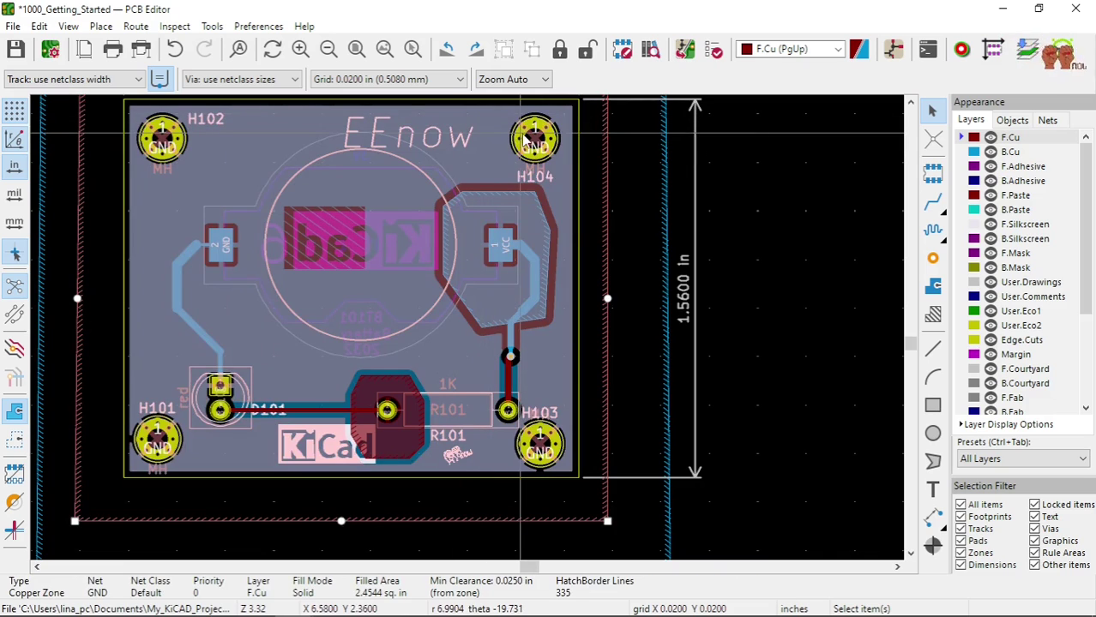
left_click(524, 140)
key("2")
left_click(531, 144)
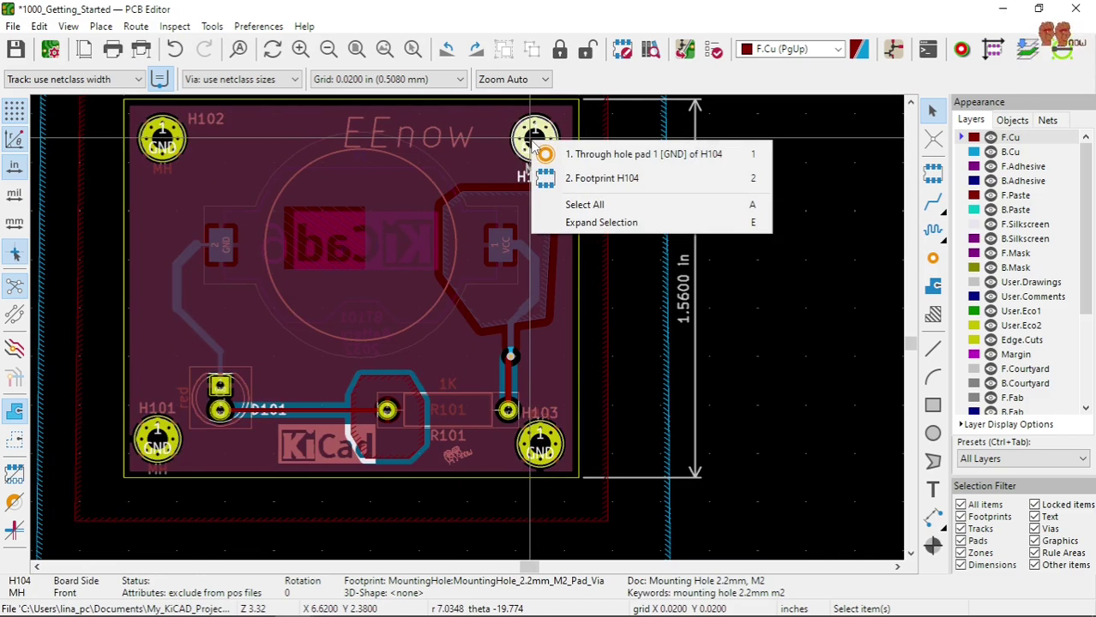
left_click(532, 144)
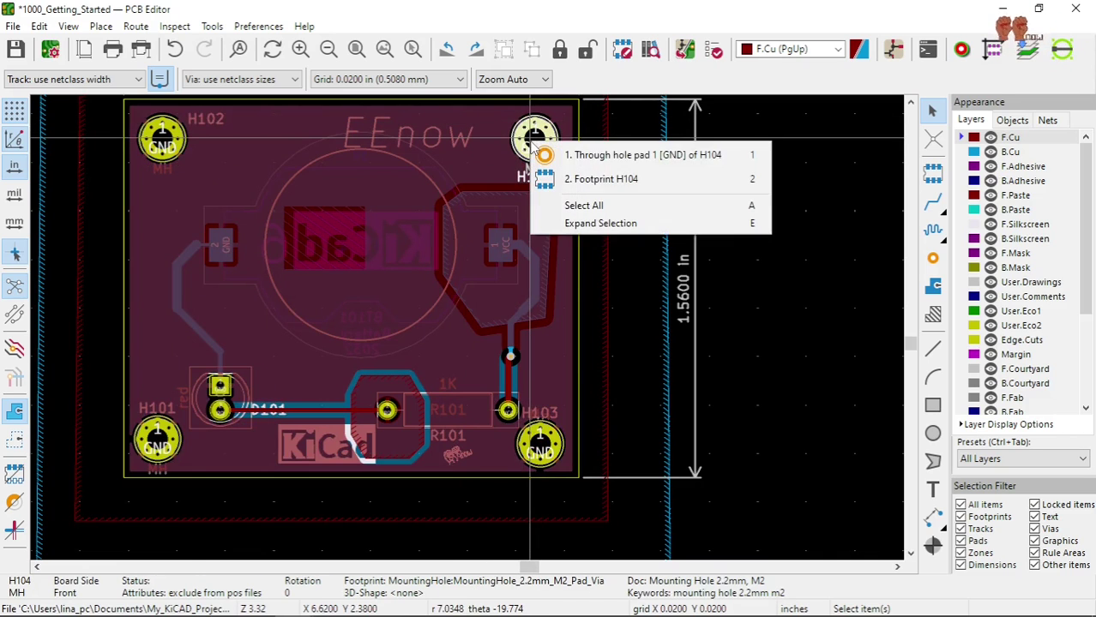
left_click(549, 177)
left_click_drag(541, 150, 506, 167)
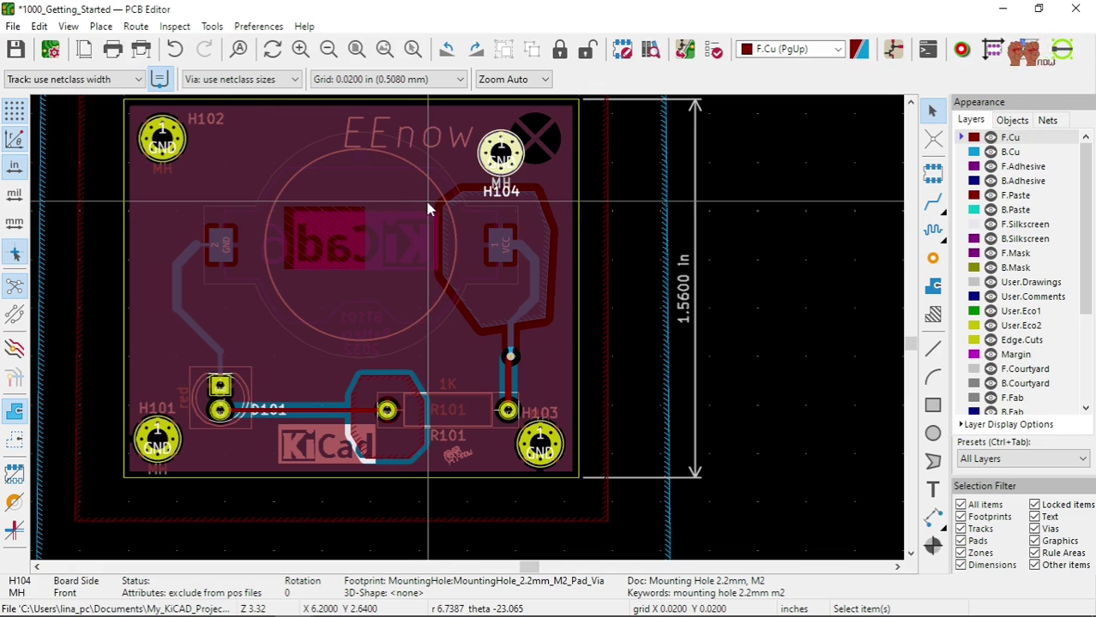
- Run the design rules check again and close its results
left_click(712, 49)
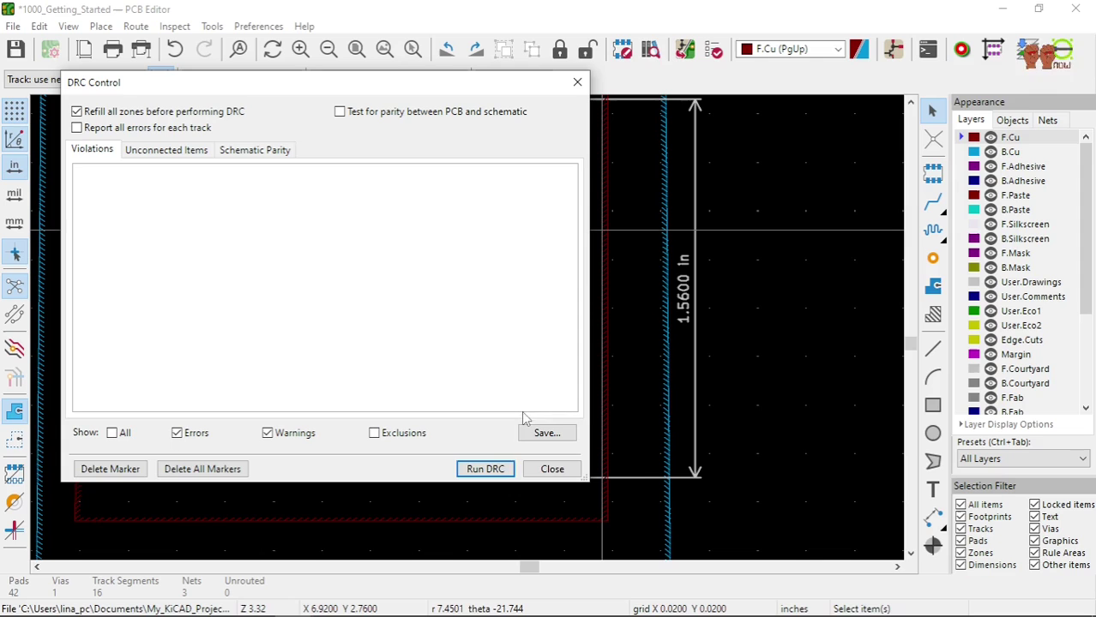
left_click(485, 469)
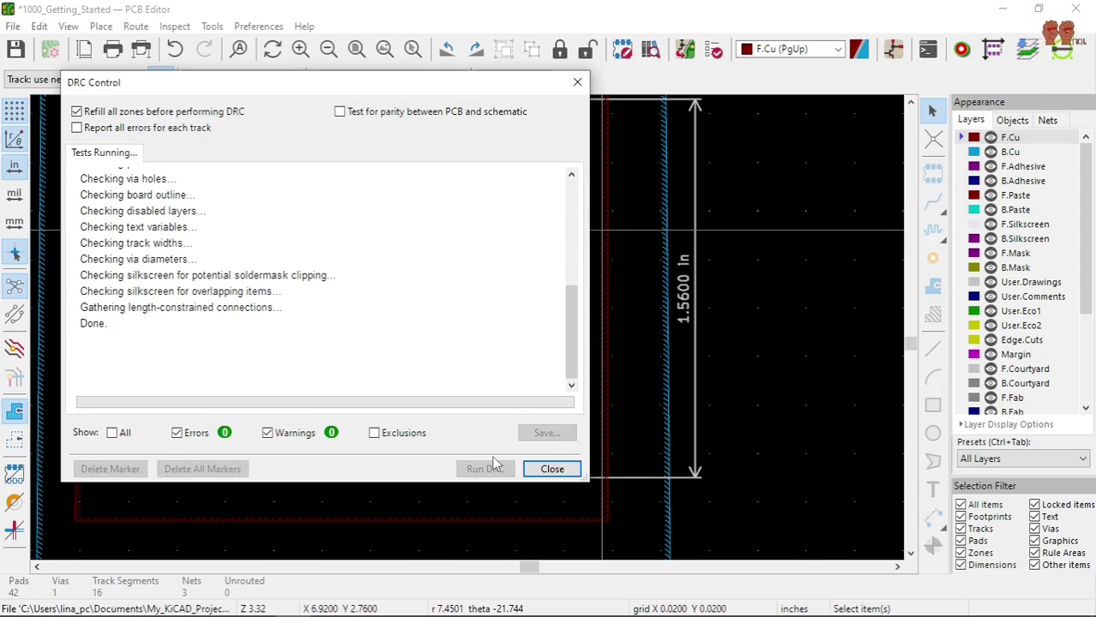
left_click(562, 476)
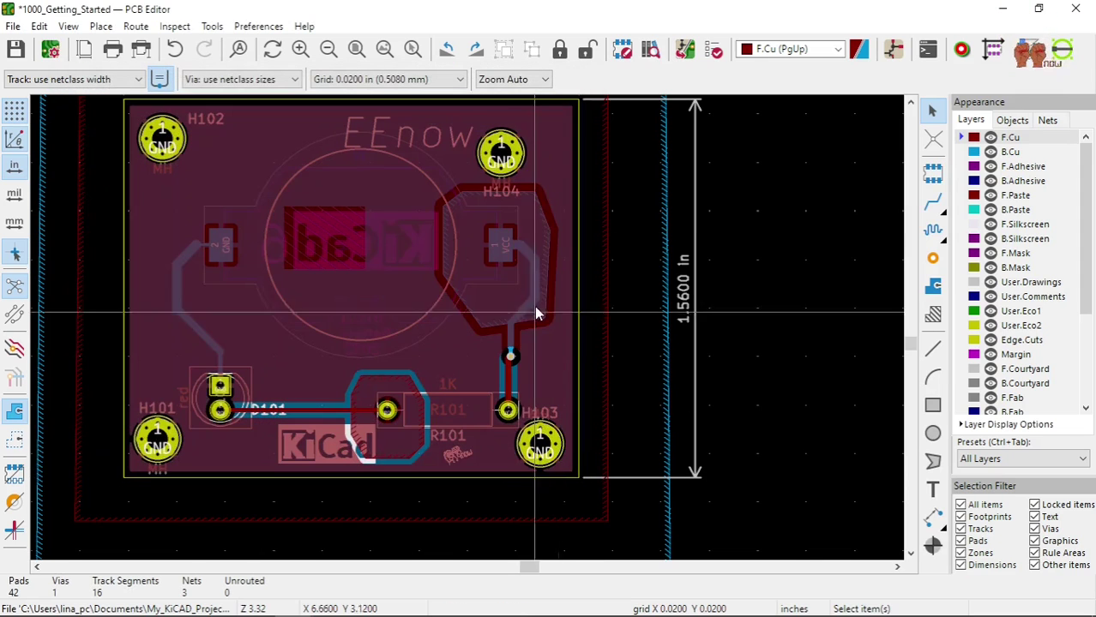
scroll(468, 334, "up", 5)
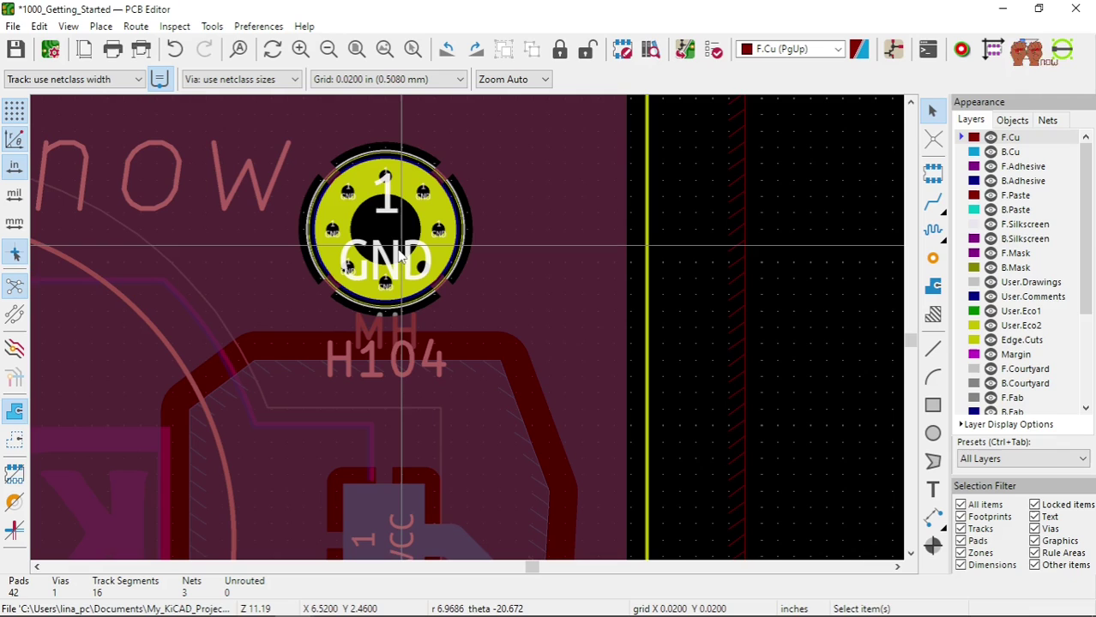
- Undo the H104 move so it returns to the top-right corner, and recentre on it
key("ctrl+z")
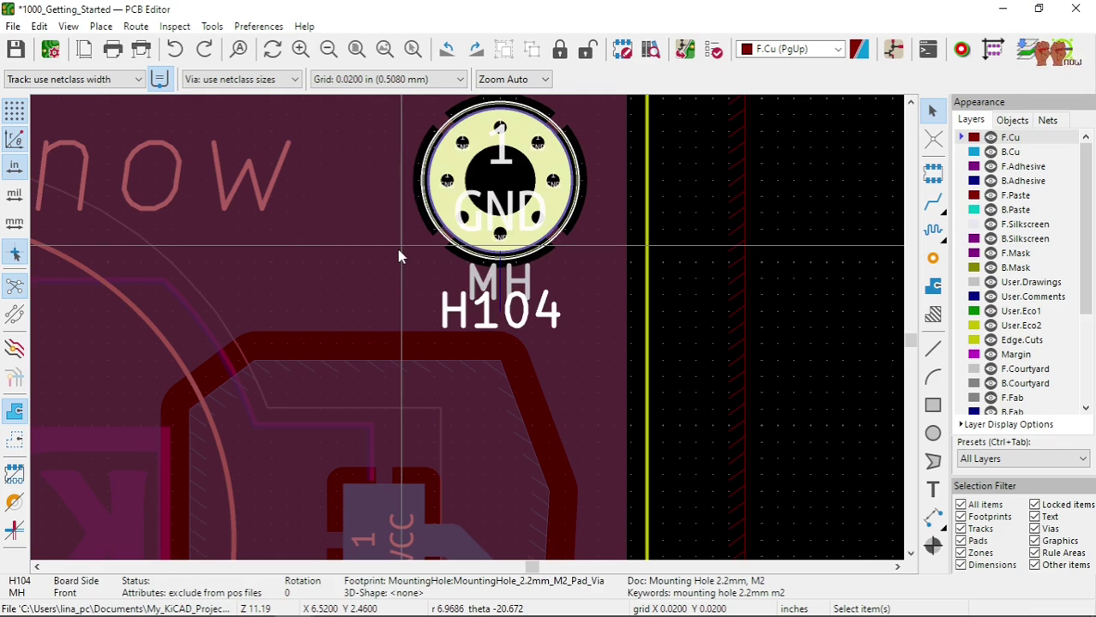
scroll(397, 256, "down", 2)
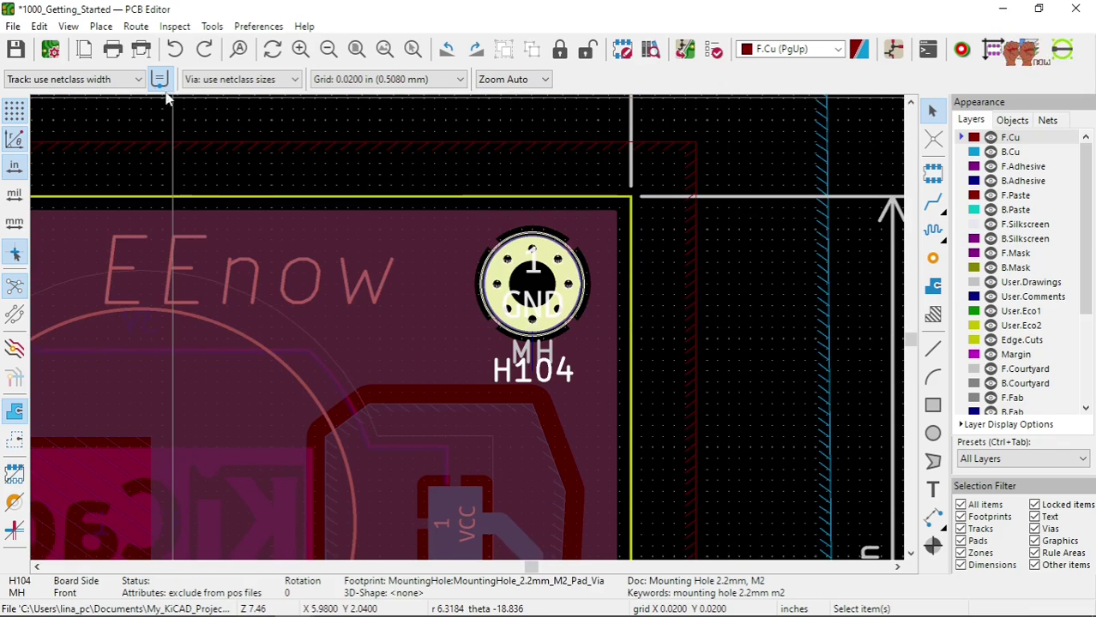
left_click(533, 284)
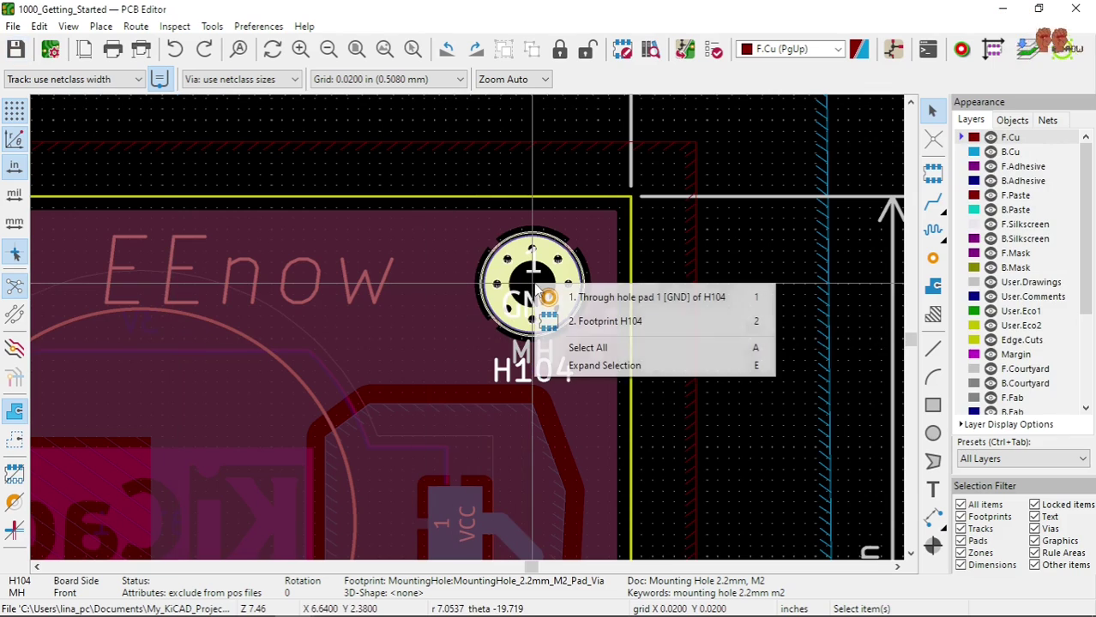
left_click(573, 322)
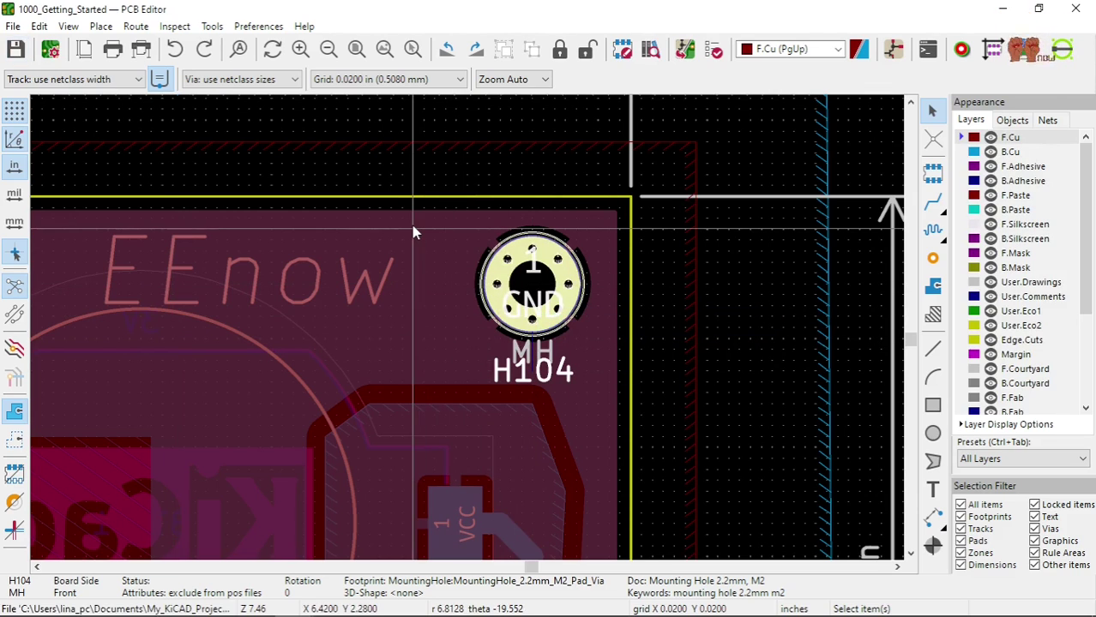
middle_click_drag(412, 232, 467, 296)
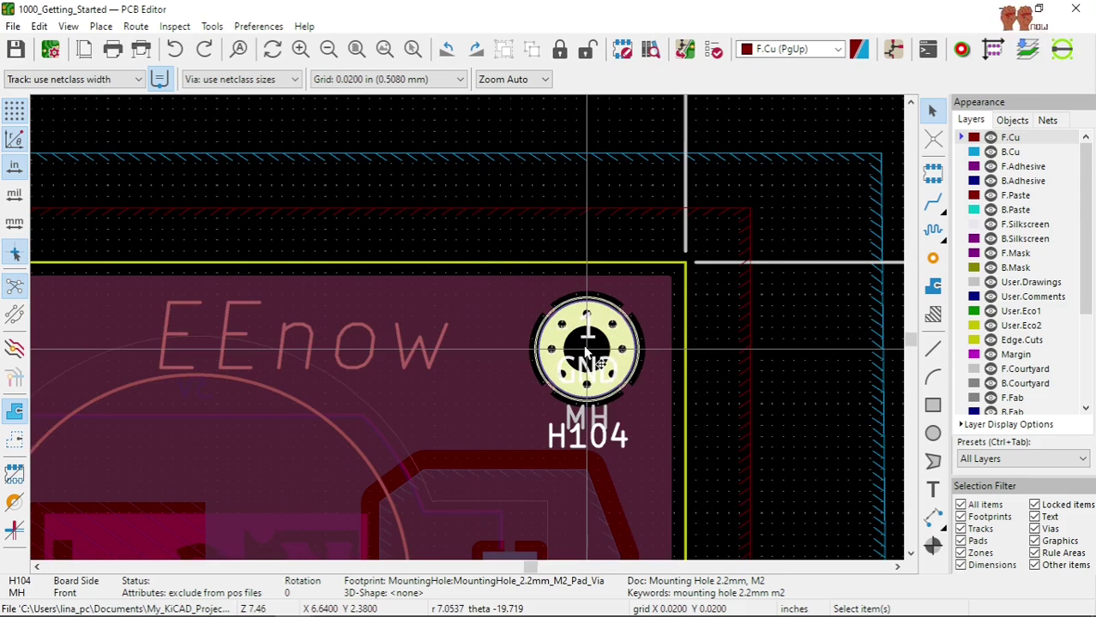
- Lock the H104 mounting-hole footprint through its properties dialog
left_click(587, 351)
left_click(630, 385)
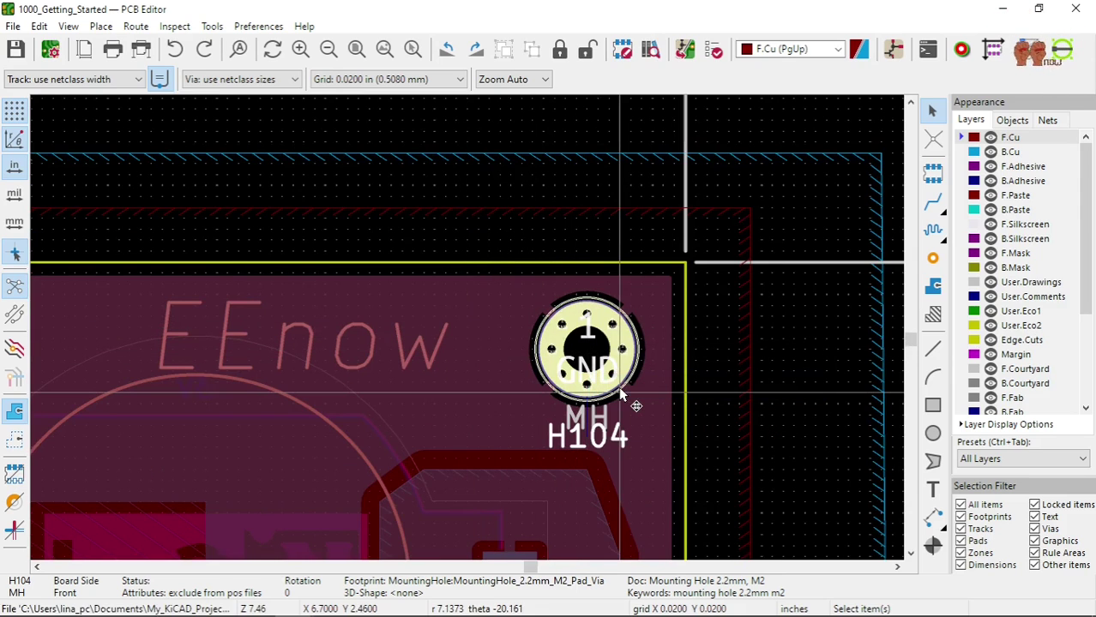
key("e")
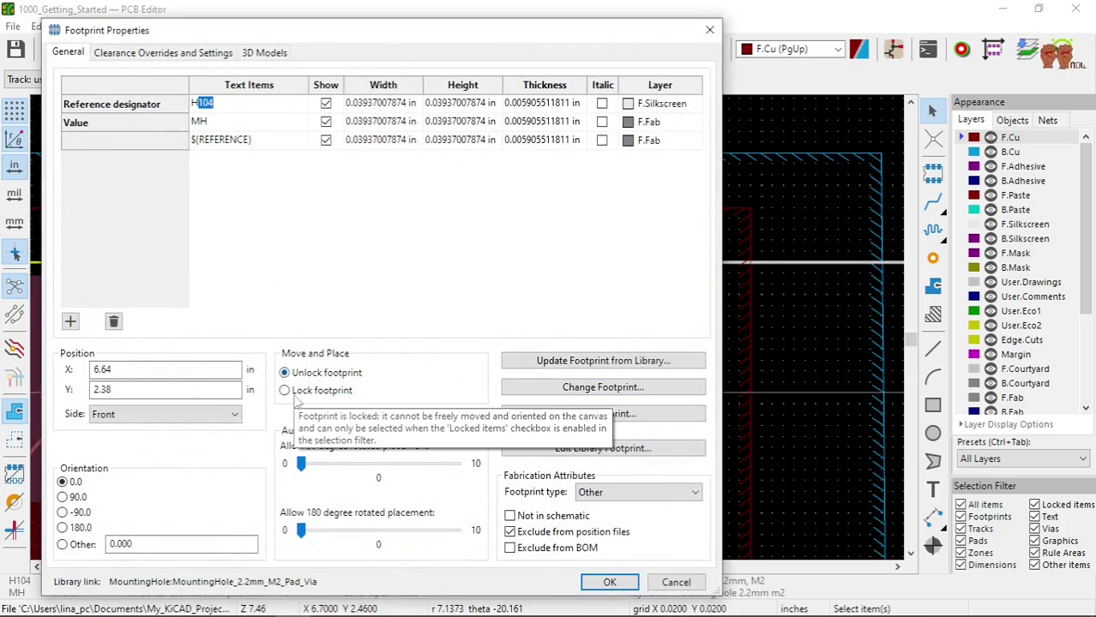
left_click(286, 391)
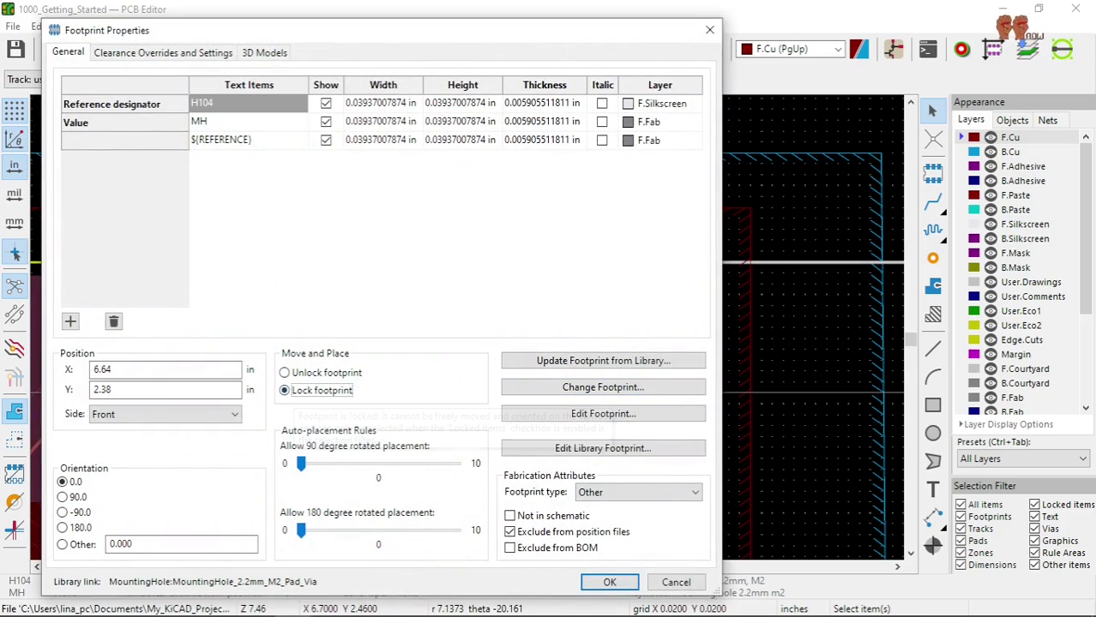
left_click(609, 583)
- Lock the H103 mounting-hole footprint in the same way
scroll(406, 383, "down", 5)
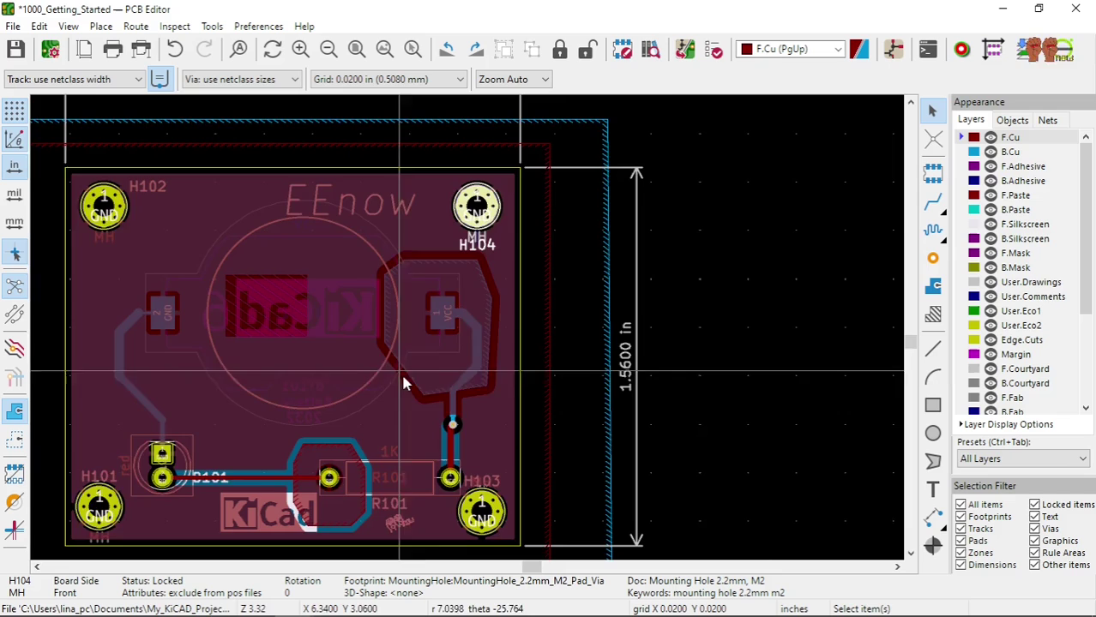
scroll(407, 383, "up", 3)
scroll(470, 343, "down", 4)
scroll(476, 484, "up", 1)
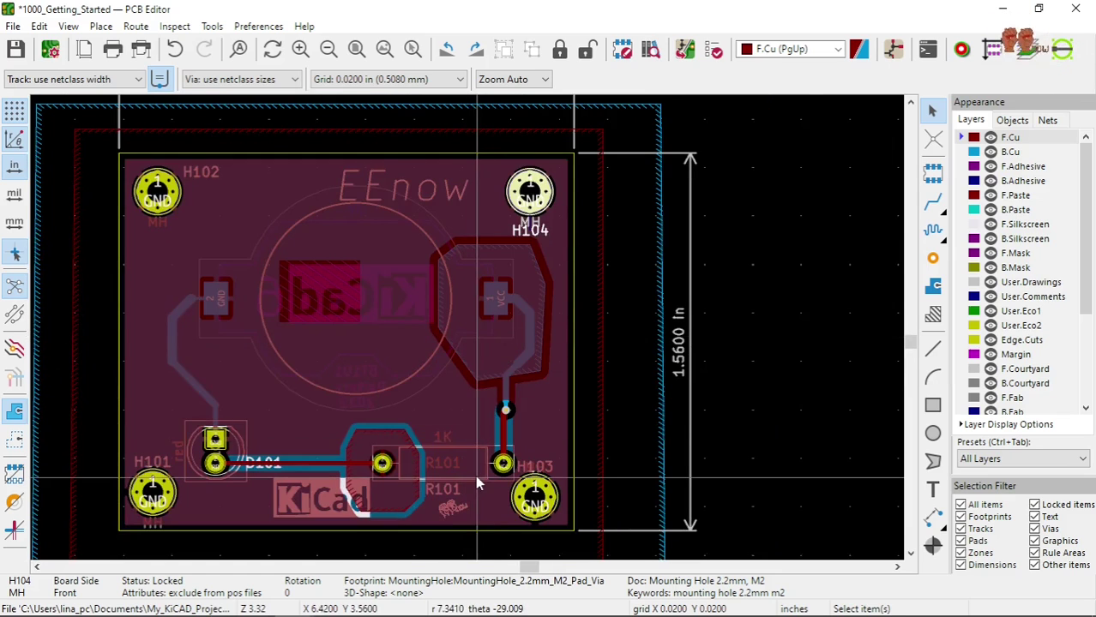
scroll(477, 484, "up", 1)
left_click(532, 498)
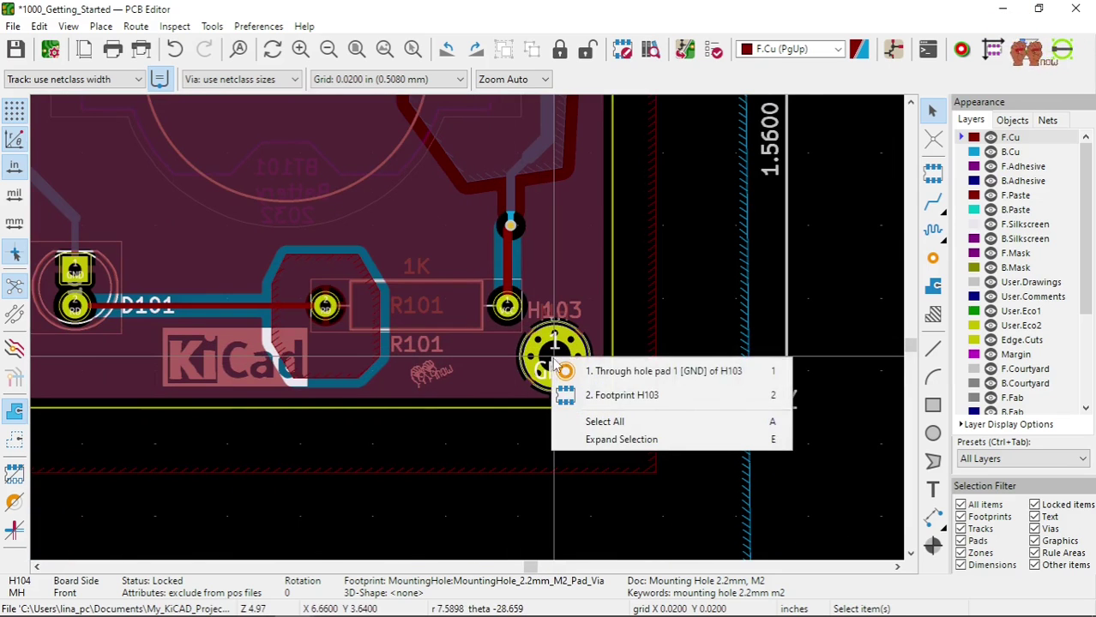
left_click(603, 401)
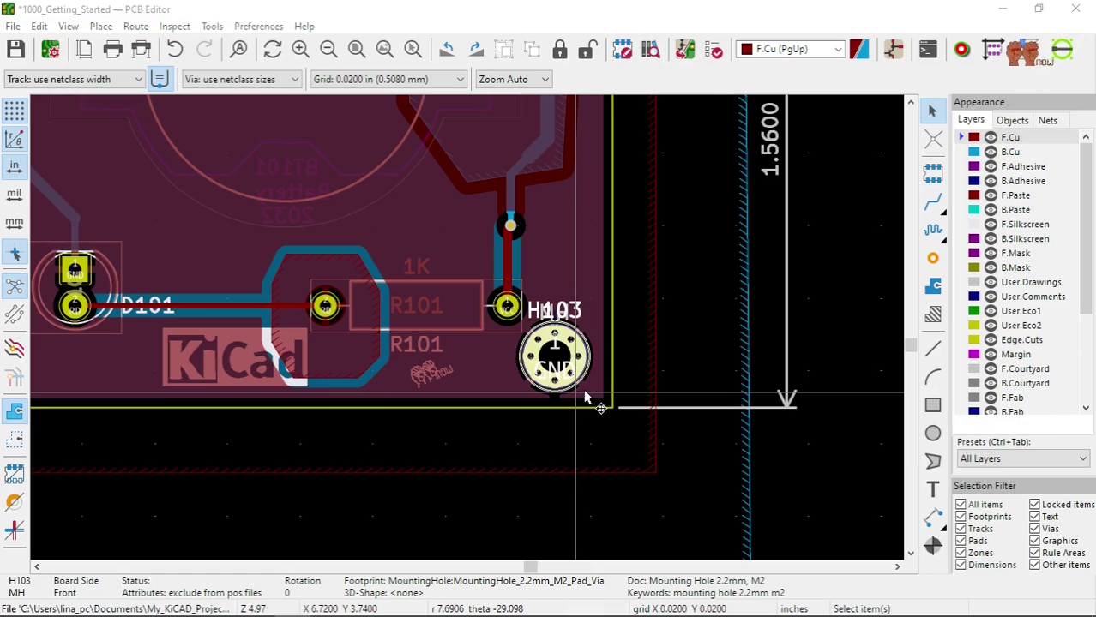
key("e")
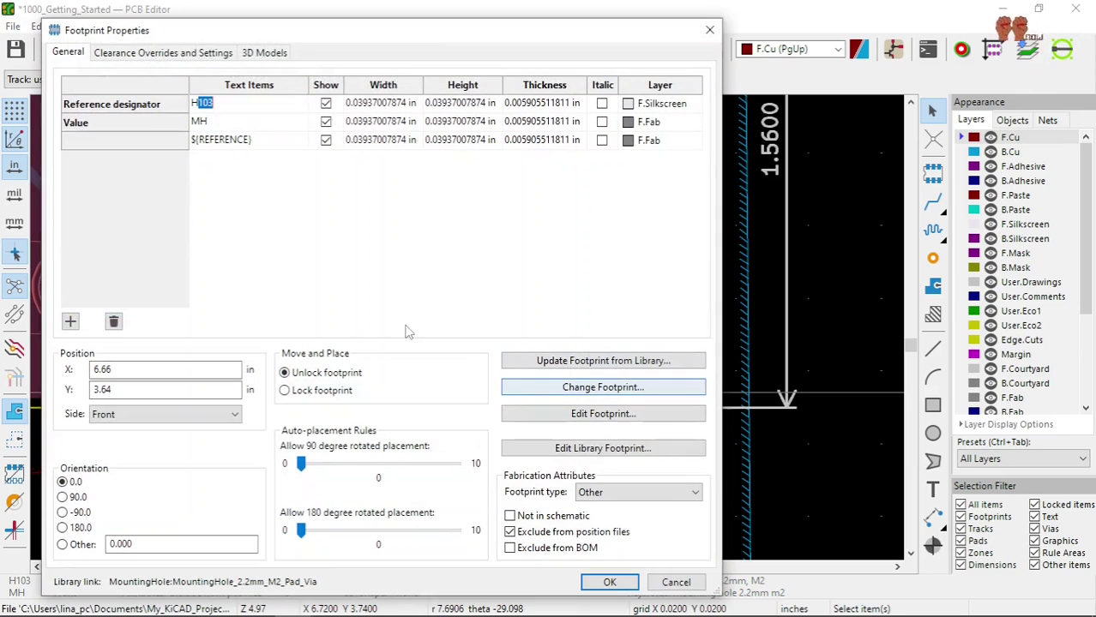
left_click(285, 391)
left_click(609, 583)
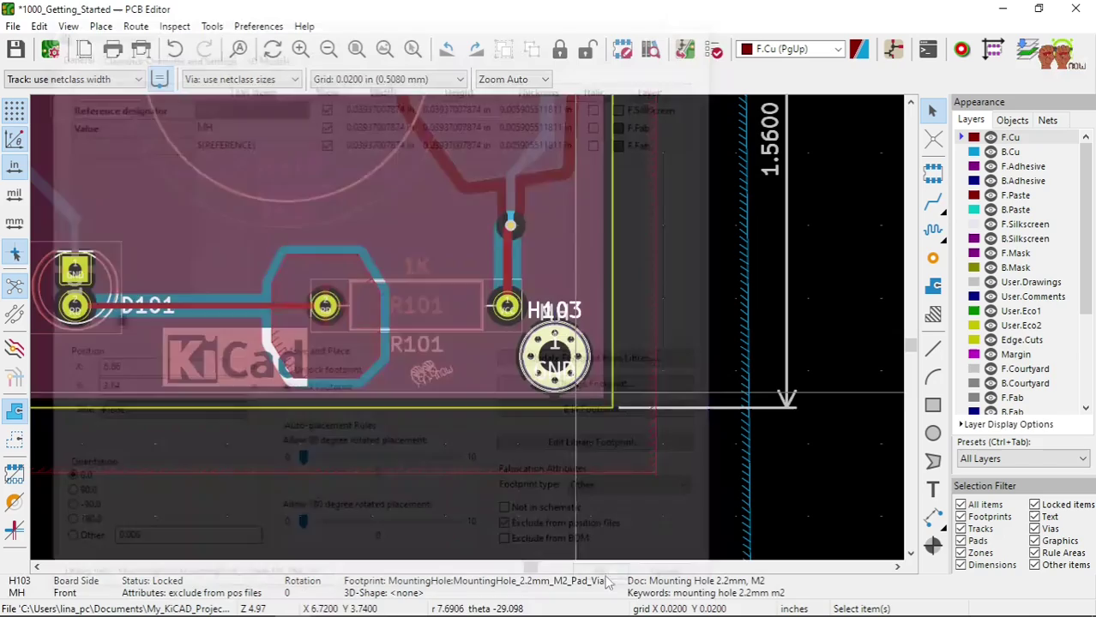
scroll(465, 257, "down", 3)
- Save the board with the locked corner mounting holes
scroll(465, 340, "up", 5)
scroll(465, 340, "down", 3)
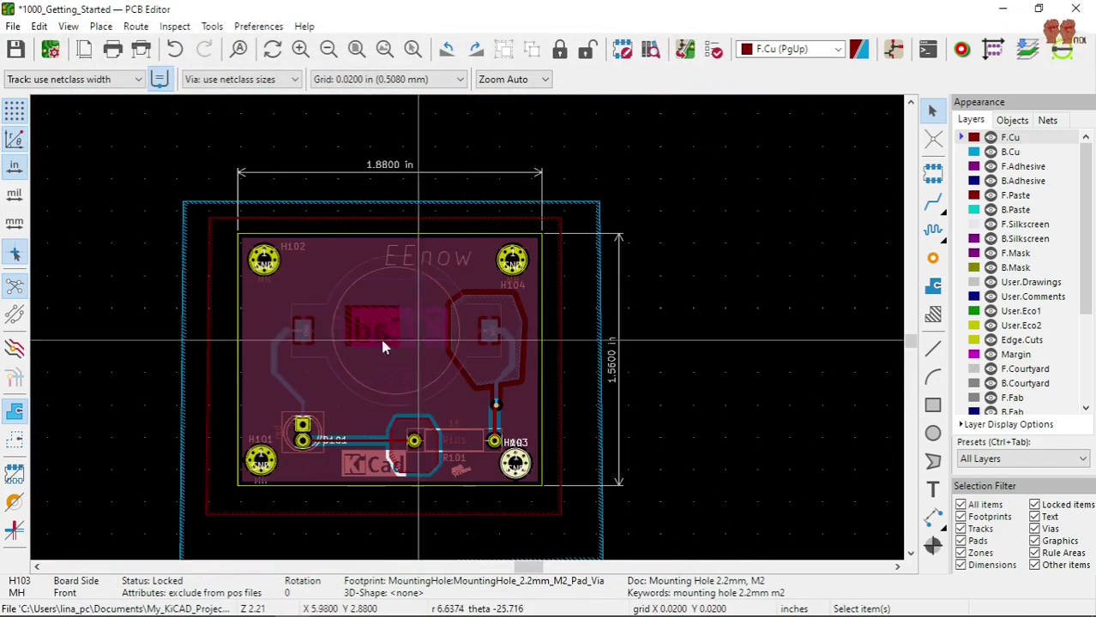
scroll(470, 330, "up", 2)
scroll(468, 334, "down", 3)
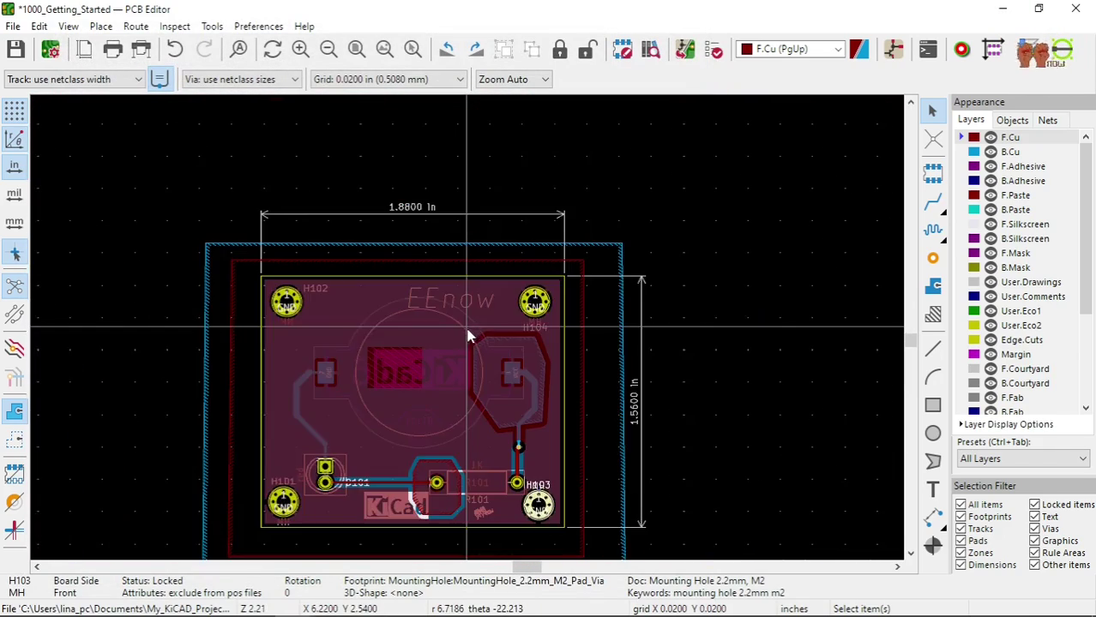
scroll(468, 334, "up", 3)
scroll(468, 334, "down", 3)
scroll(468, 334, "up", 3)
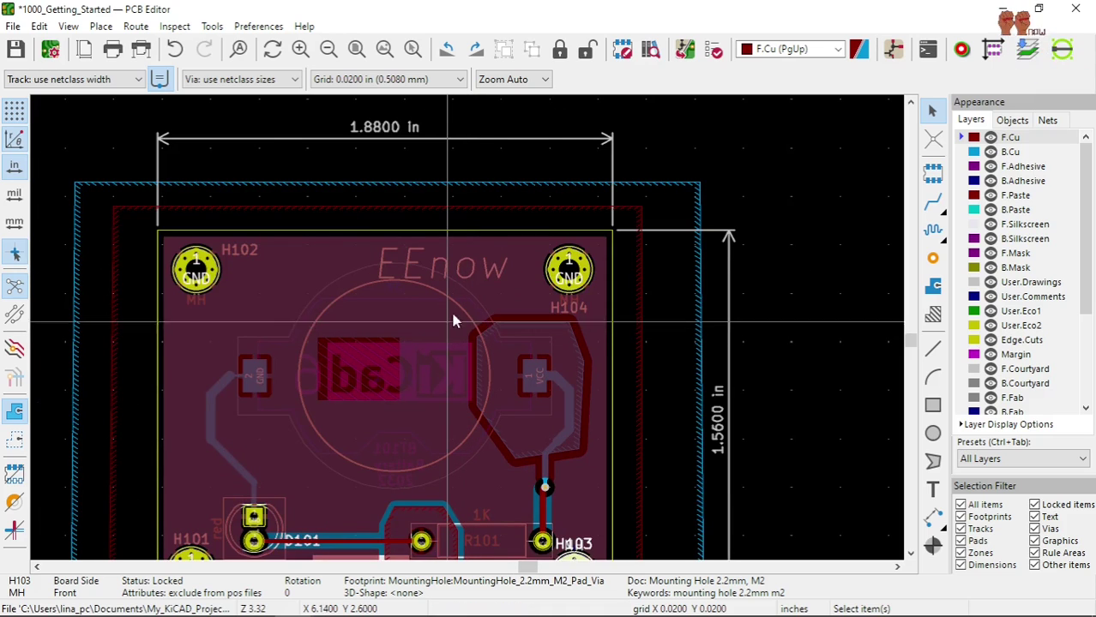
left_click(15, 49)
- Inspect the GND copper zone, then clear the selection on empty canvas
scroll(467, 334, "up", 2)
scroll(469, 342, "down", 3)
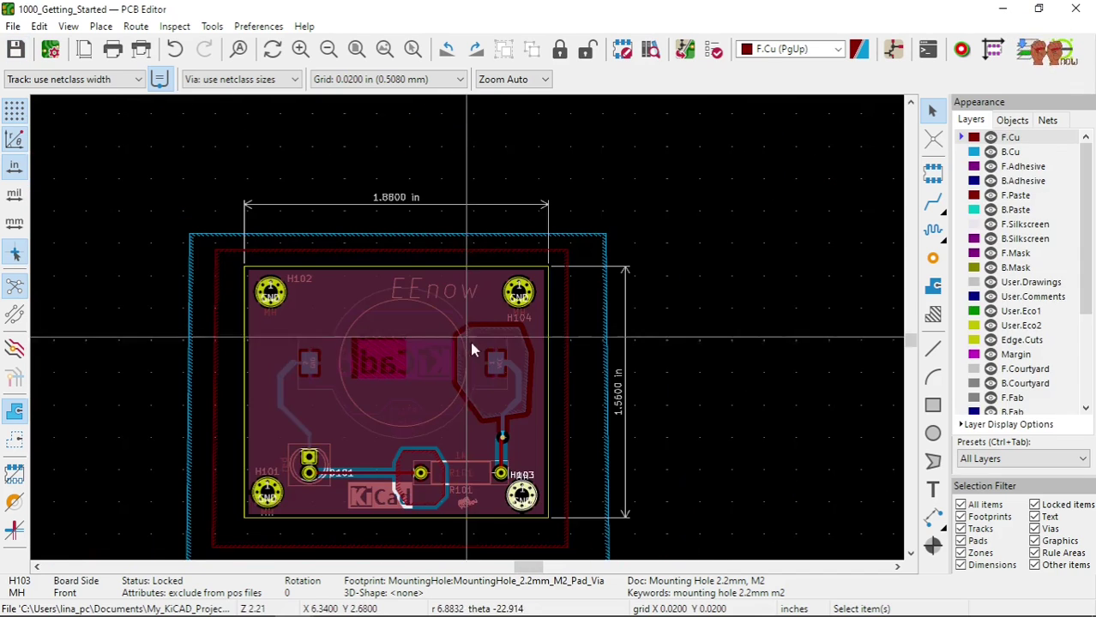
scroll(469, 341, "up", 2)
left_click(502, 384)
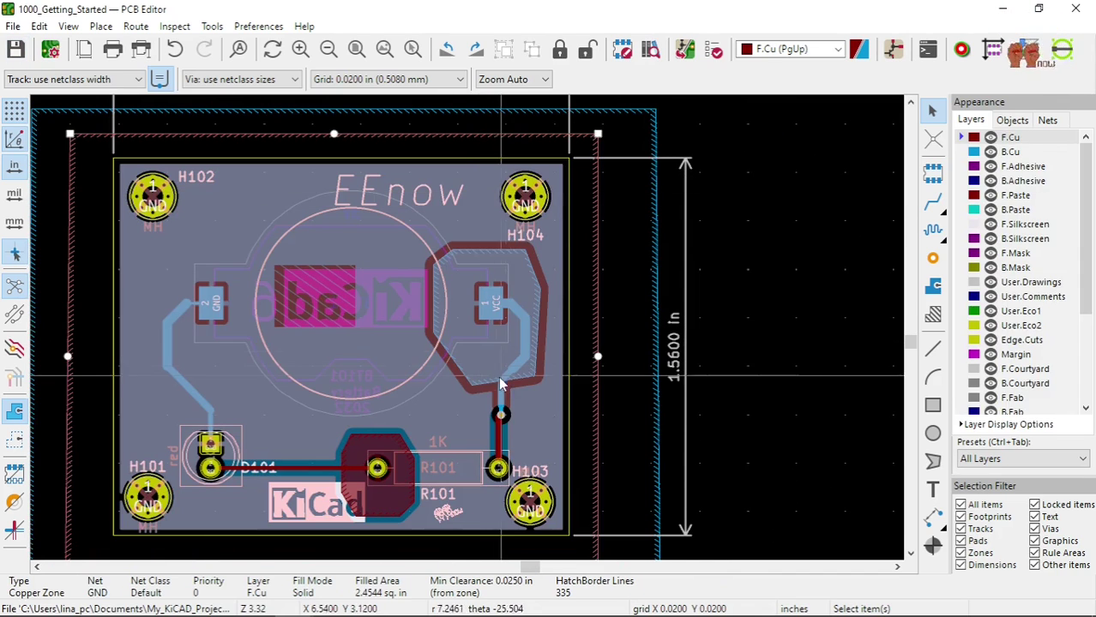
left_click(703, 230)
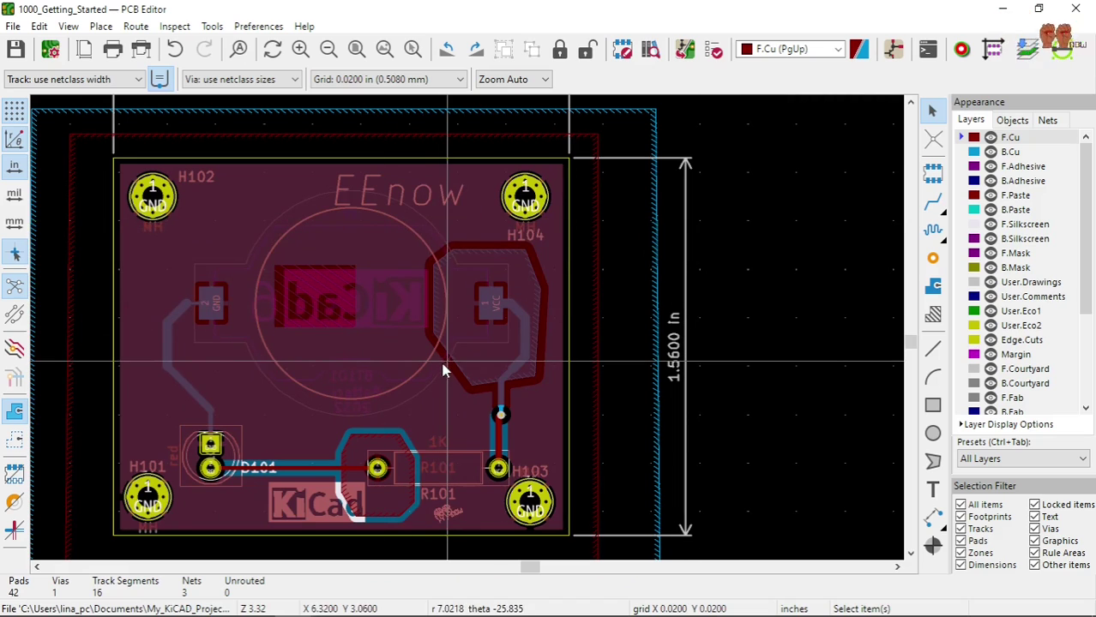
scroll(465, 331, "up", 2)
scroll(465, 331, "down", 2)
scroll(468, 332, "up", 3)
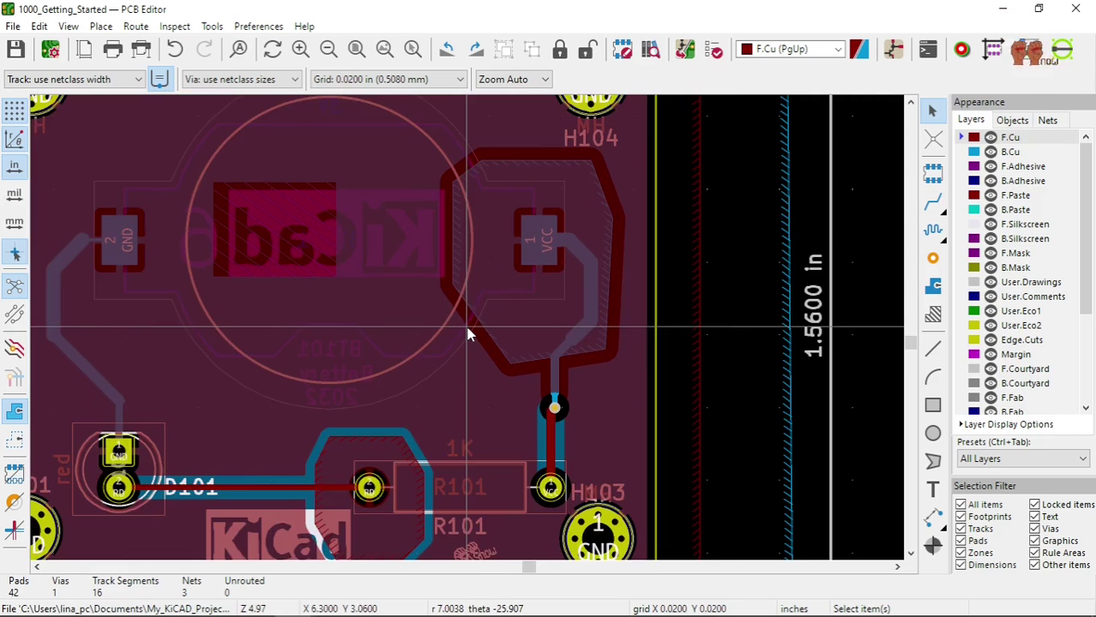
scroll(468, 334, "down", 3)
scroll(468, 335, "up", 1)
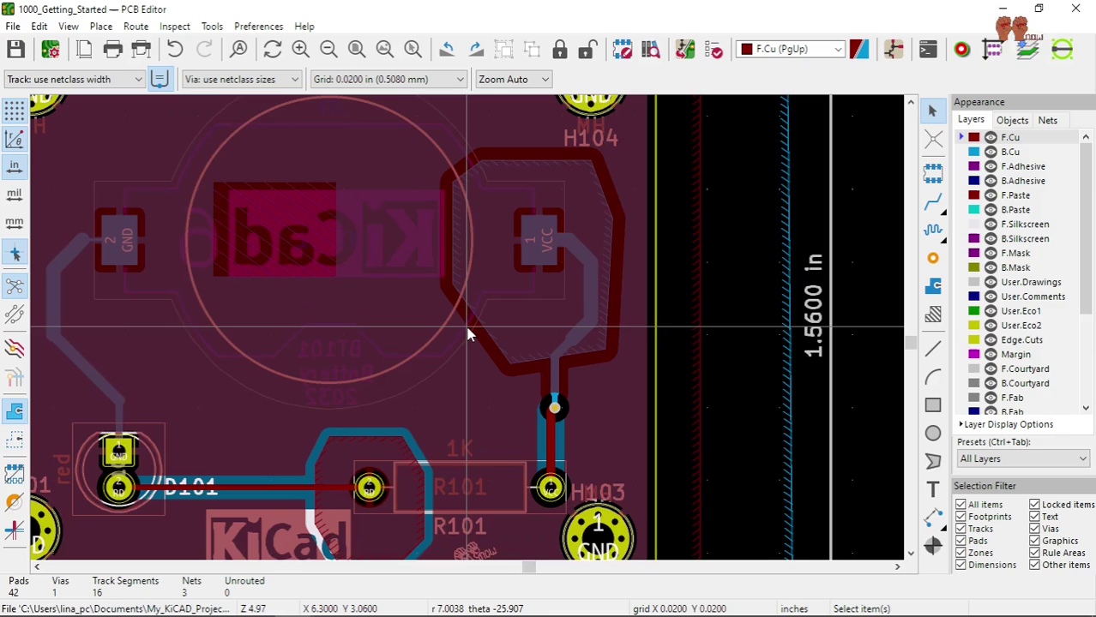
scroll(467, 334, "down", 1)
scroll(467, 334, "up", 1)
scroll(468, 334, "down", 1)
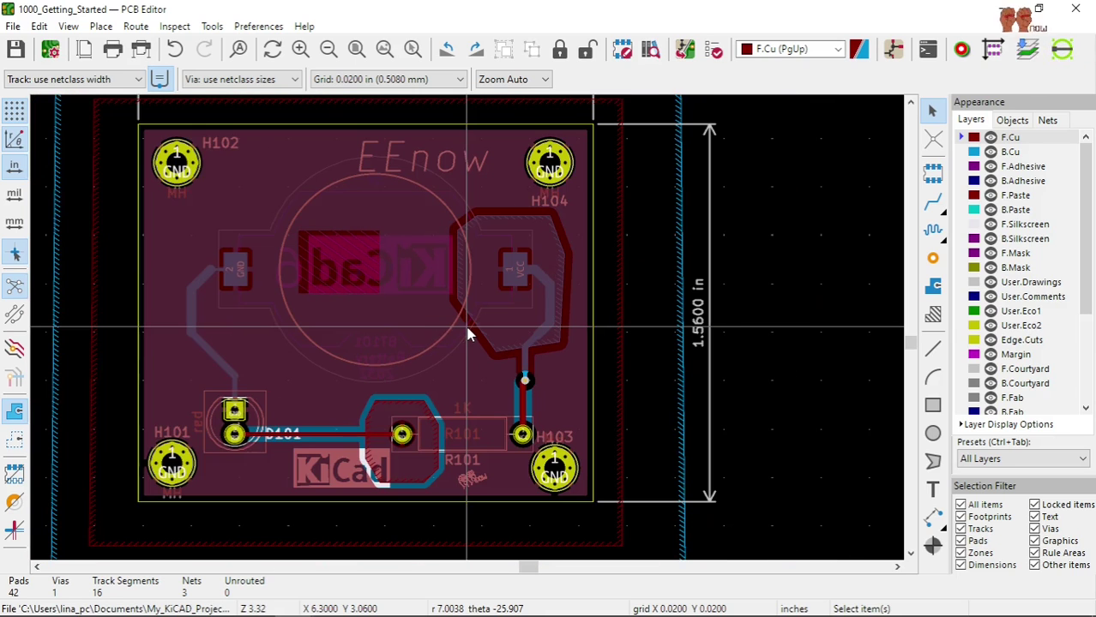
scroll(467, 334, "up", 1)
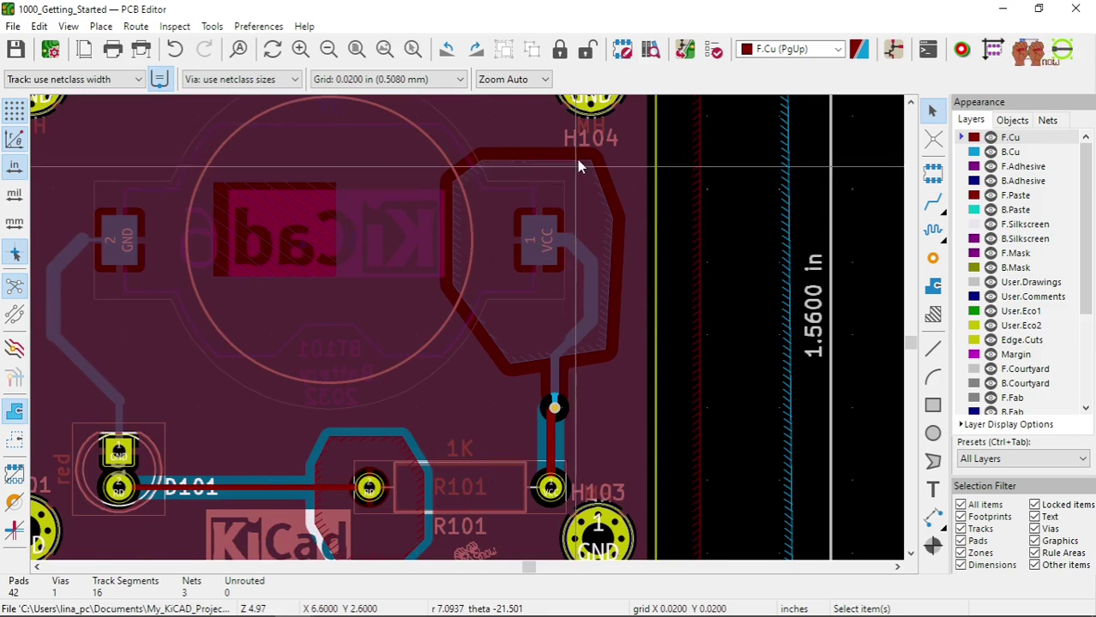
scroll(572, 219, "down", 1)
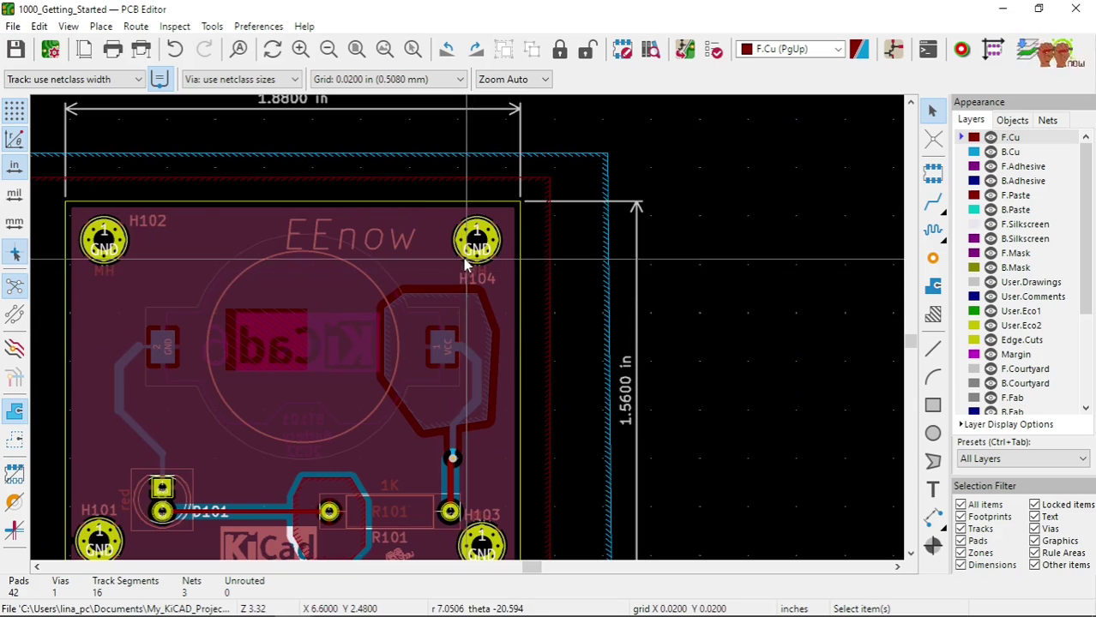
scroll(580, 284, "up", 1)
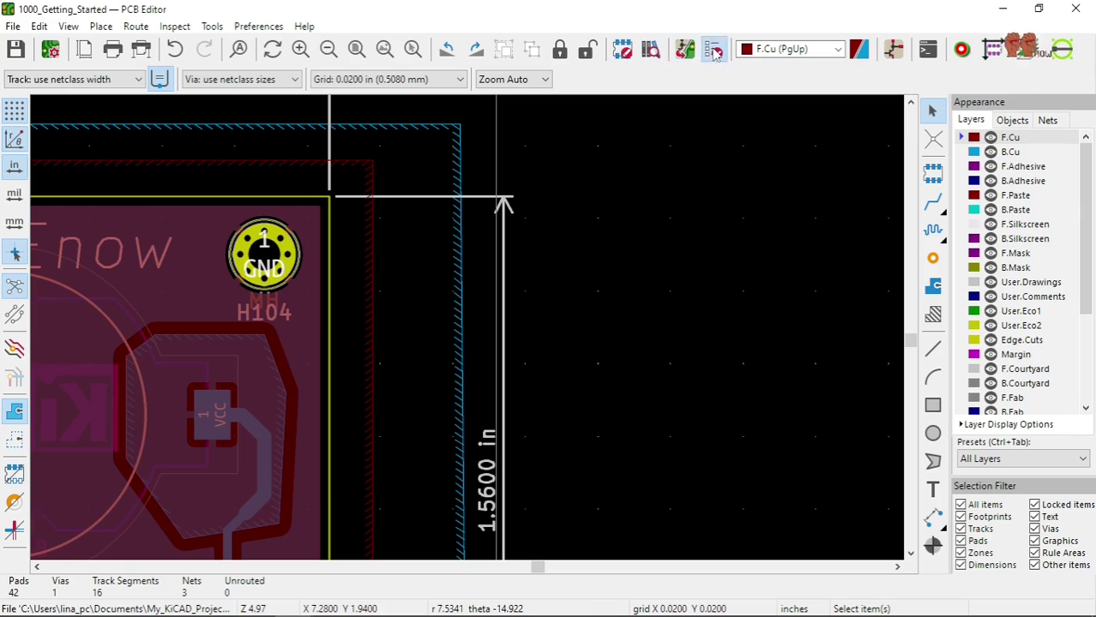
- Run DRC, confirm 0 violations and 0 unconnected items, and close the results
left_click(684, 49)
left_click(486, 475)
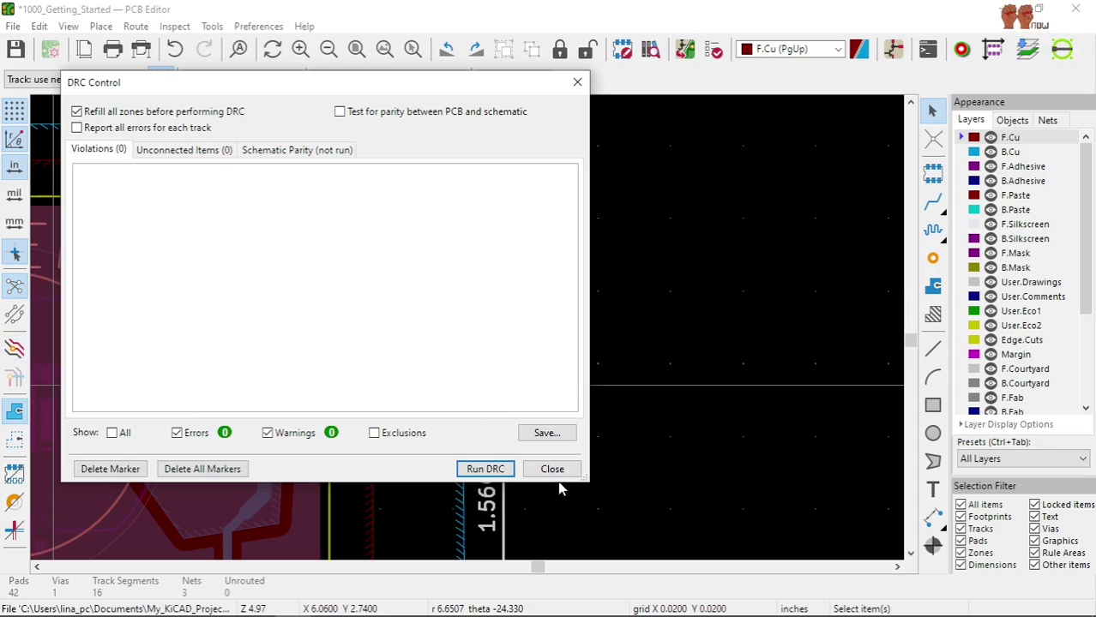
left_click(552, 469)
scroll(465, 333, "down", 2)
scroll(468, 332, "up", 2)
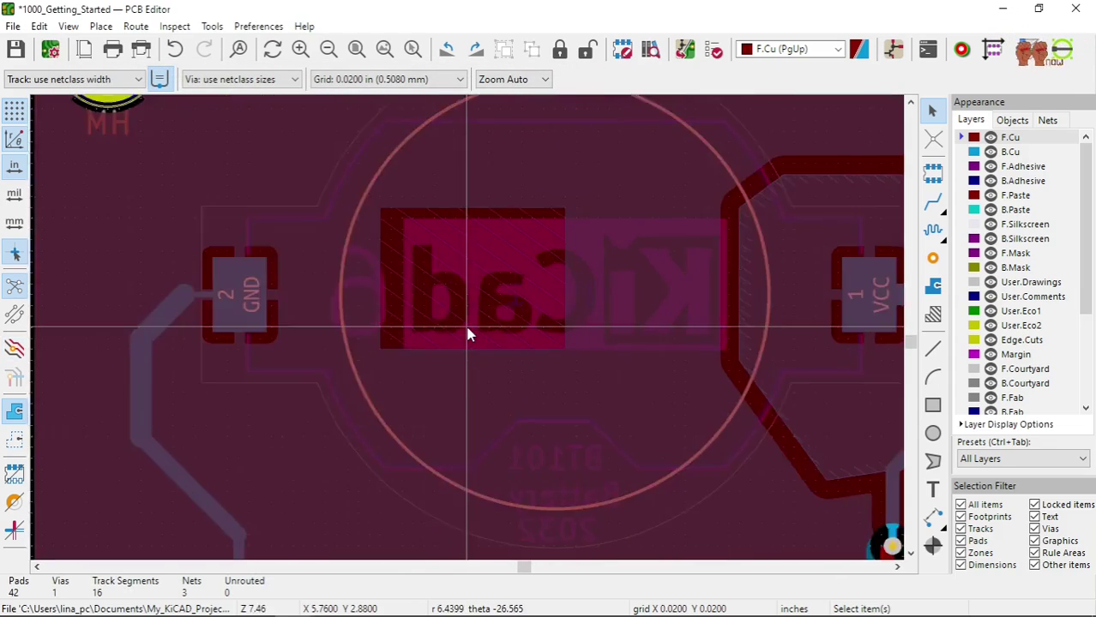
scroll(472, 336, "down", 1)
scroll(476, 341, "up", 1)
scroll(477, 342, "down", 2)
scroll(467, 331, "up", 2)
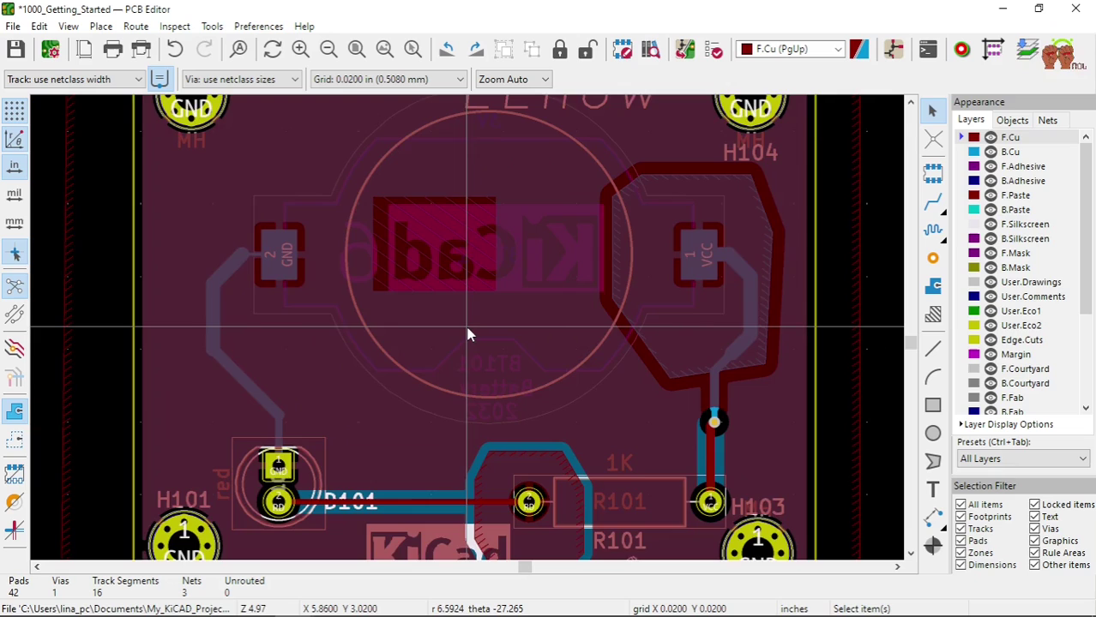
scroll(468, 334, "down", 1)
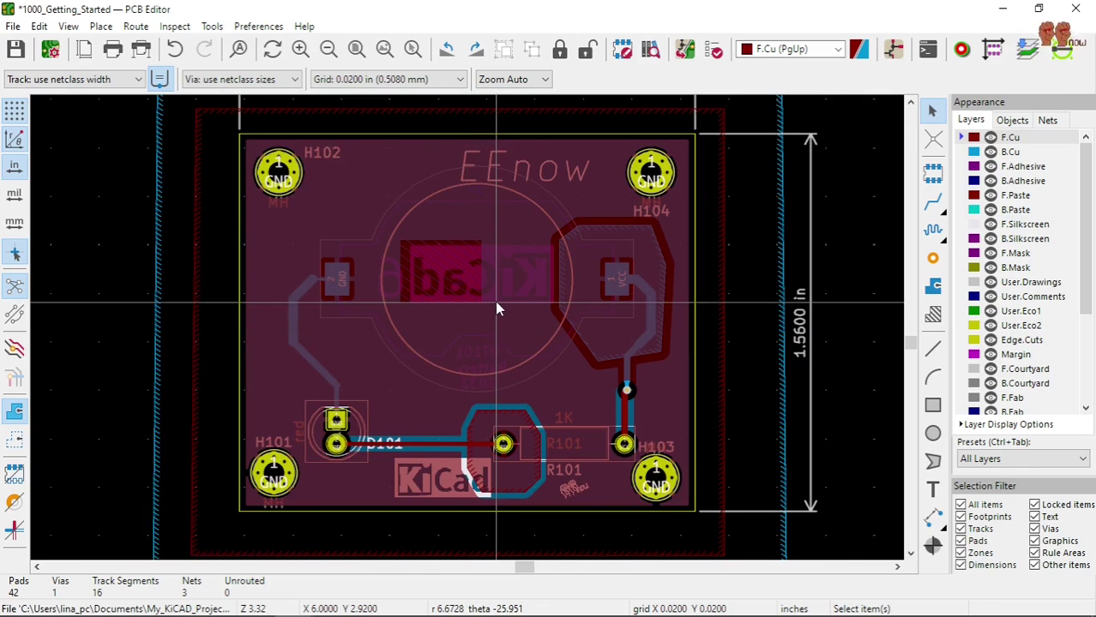
- Open the 3D Viewer with Alt+3 to see the rendered board
key("alt+3")
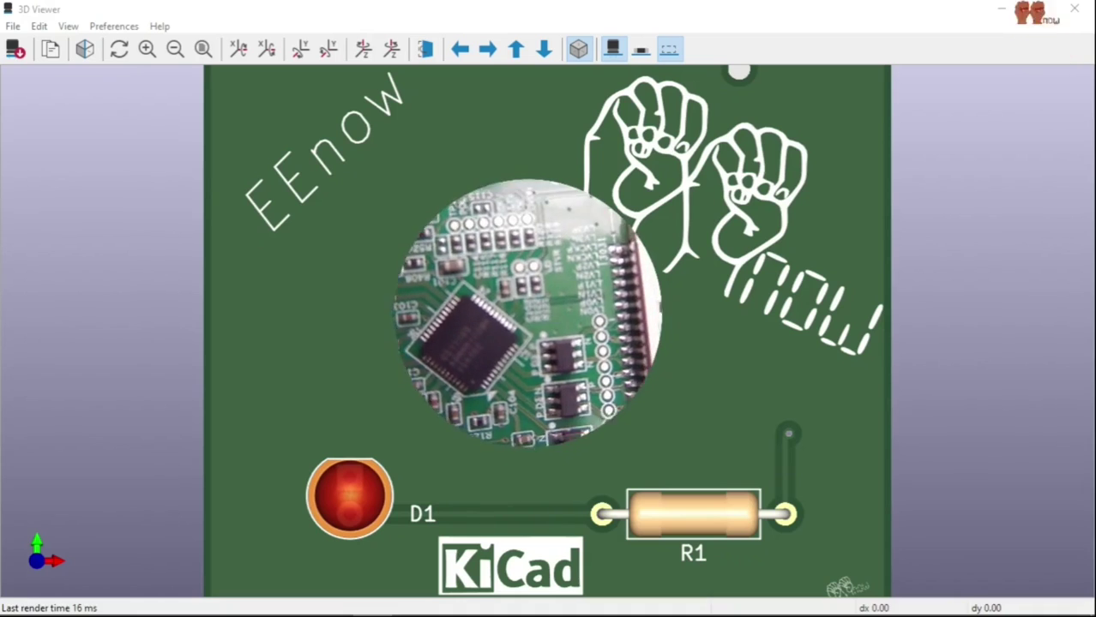